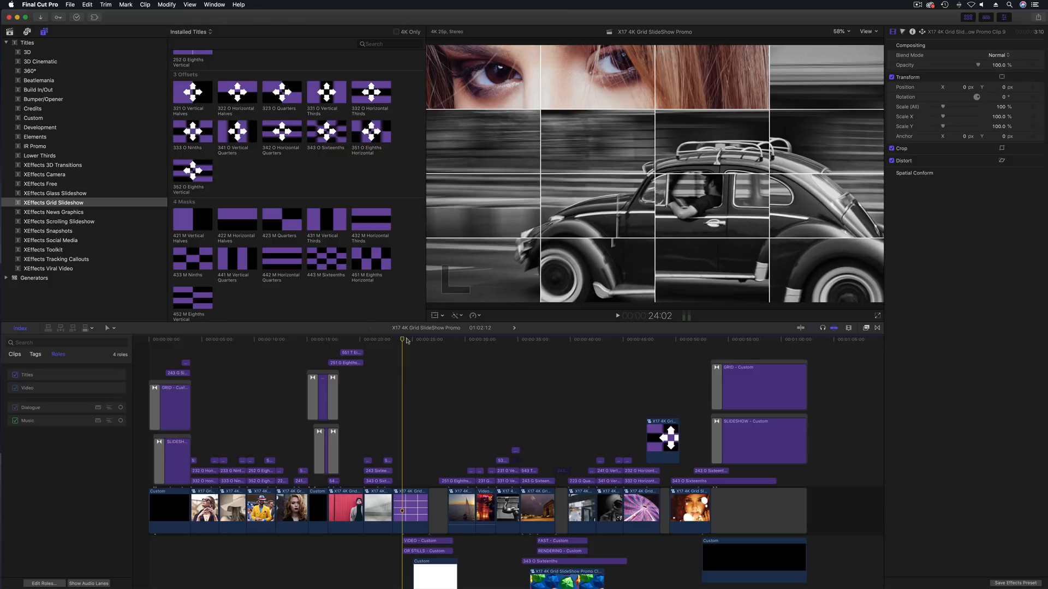
Step: Play the slideshow promo from its beginning, pausing along the way, up to the FAST RENDERING title over the umbrellas
key(Home)
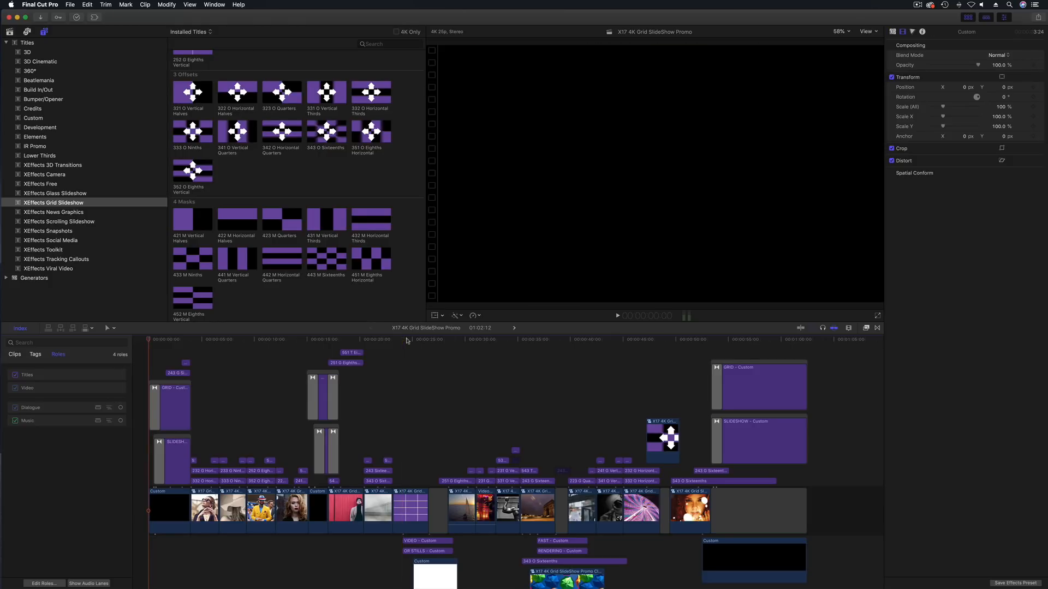
key(space)
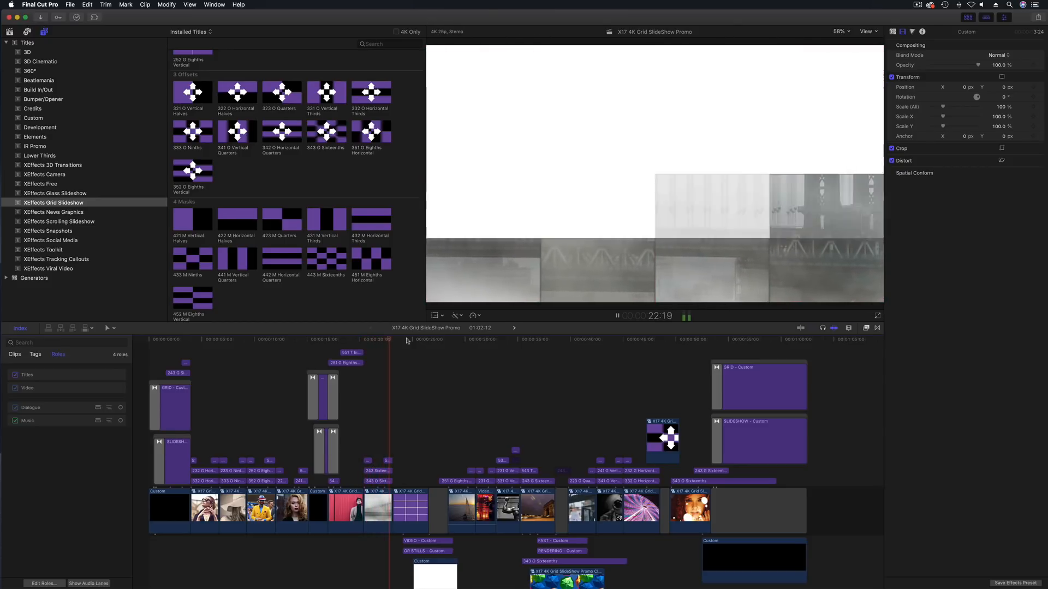
key(space)
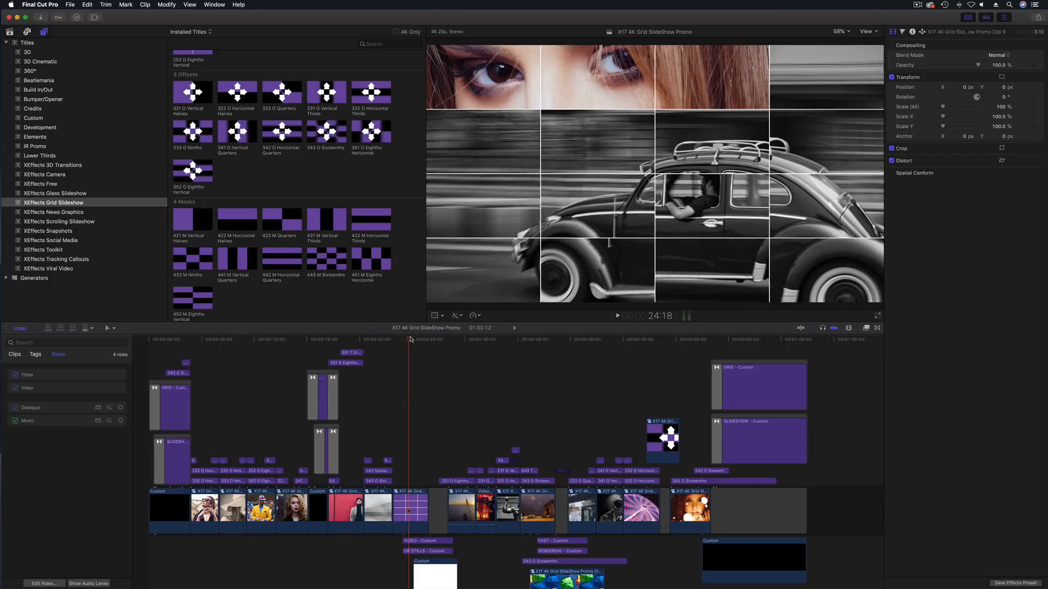
key(space)
key(space)
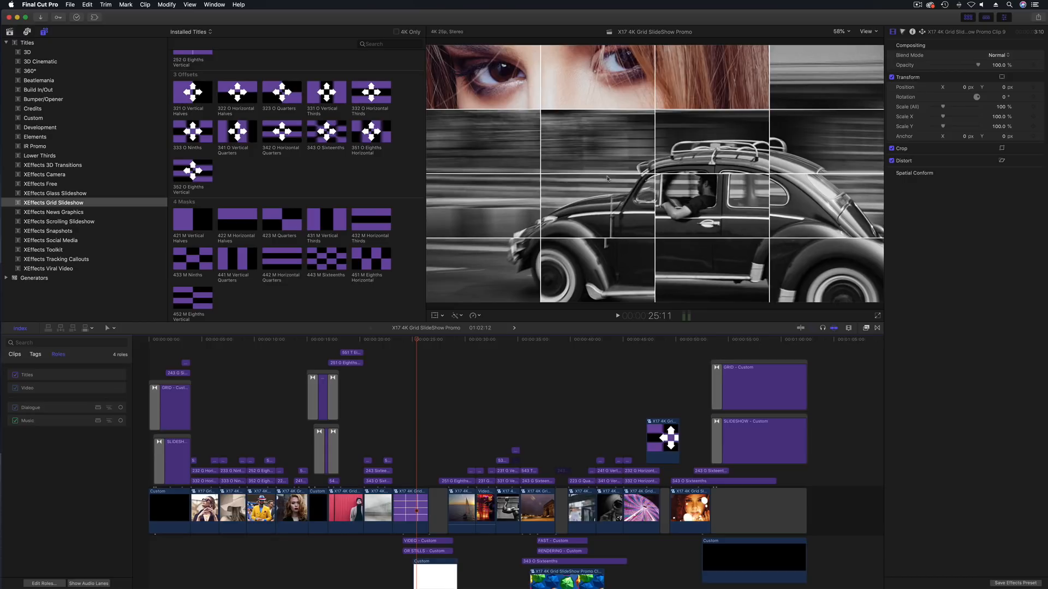
key(space)
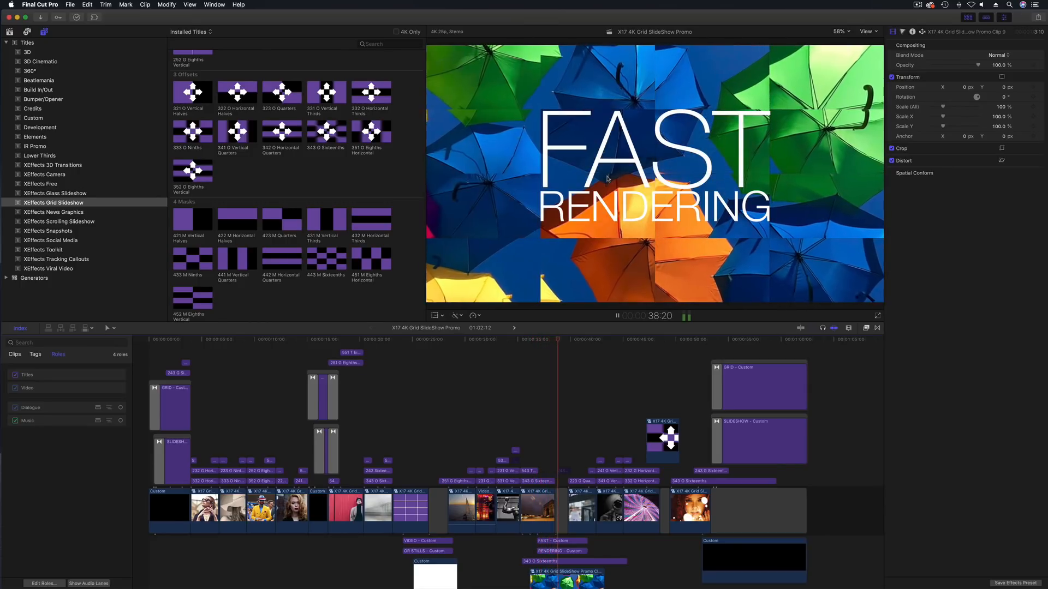
key(space)
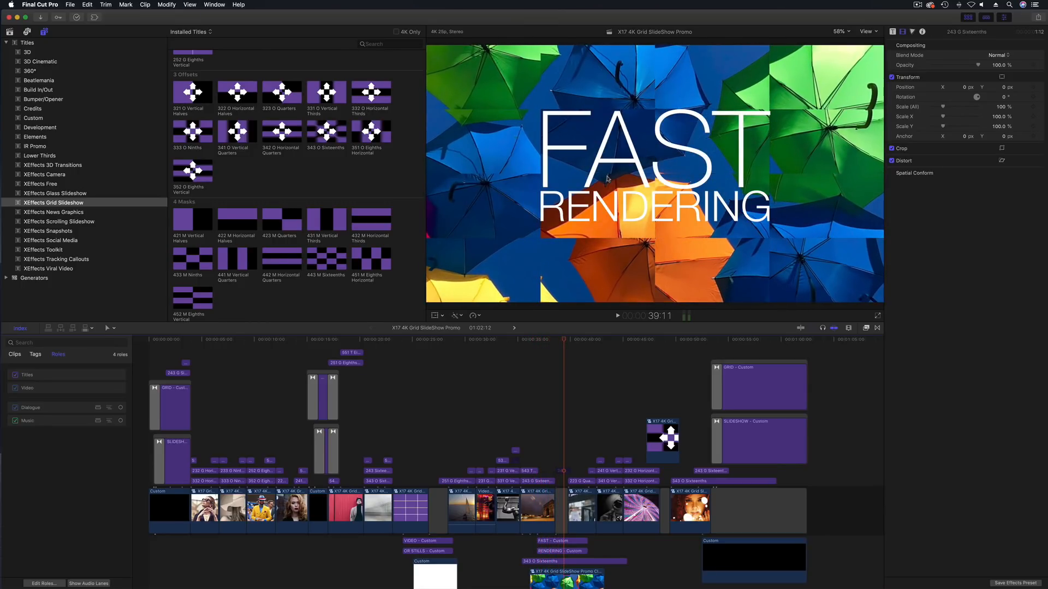
Step: Reposition the FAST title's text over the umbrella clip to X -18.64 px and Y -52.29 px
key(shift+Left)
key(shift+Left)
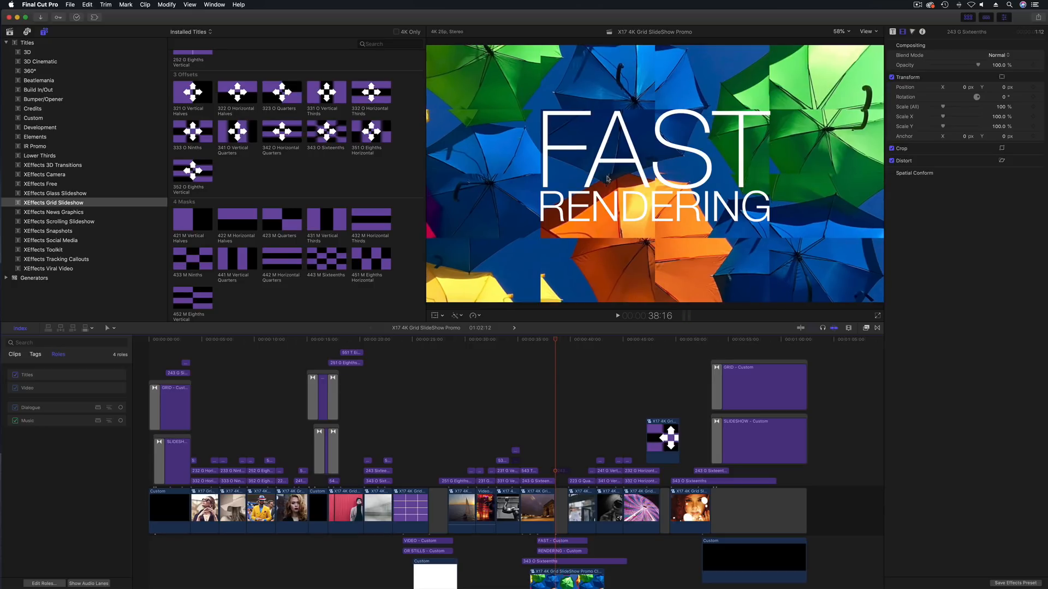
key(shift+Right)
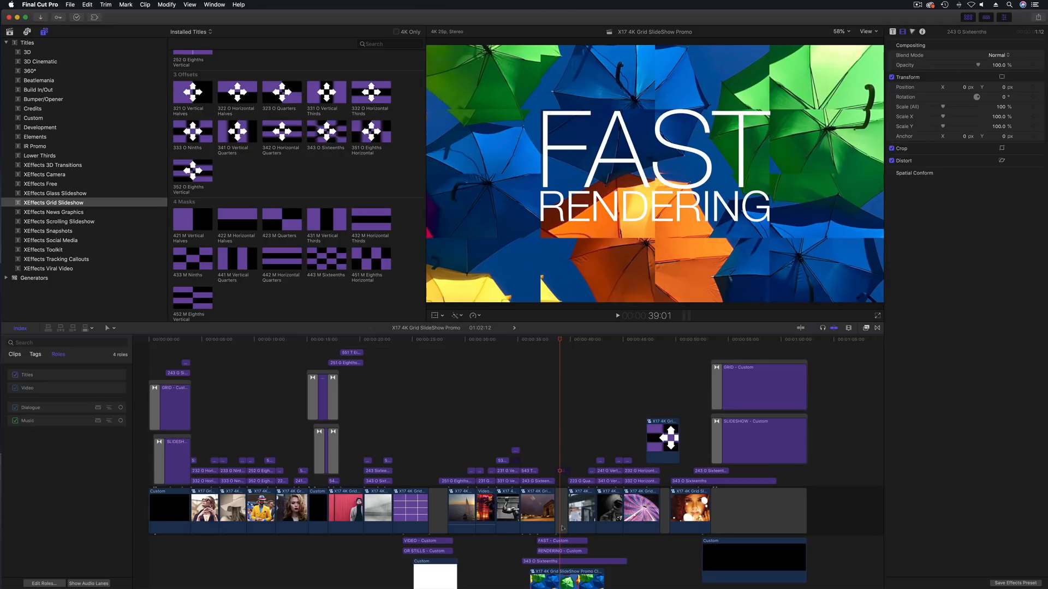
click(561, 543)
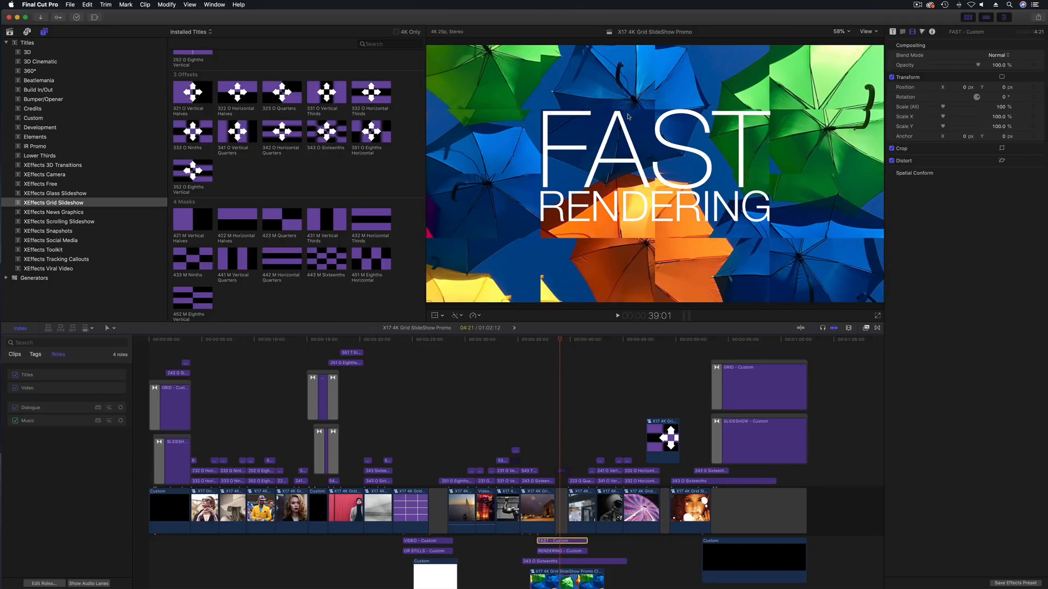
click(903, 32)
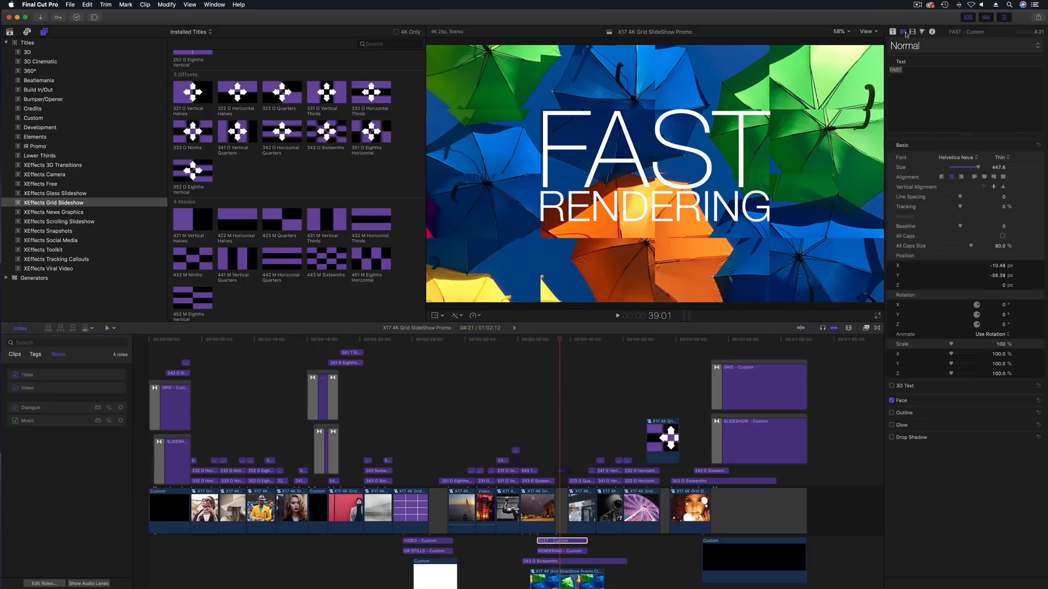
drag(999, 266, 997, 265)
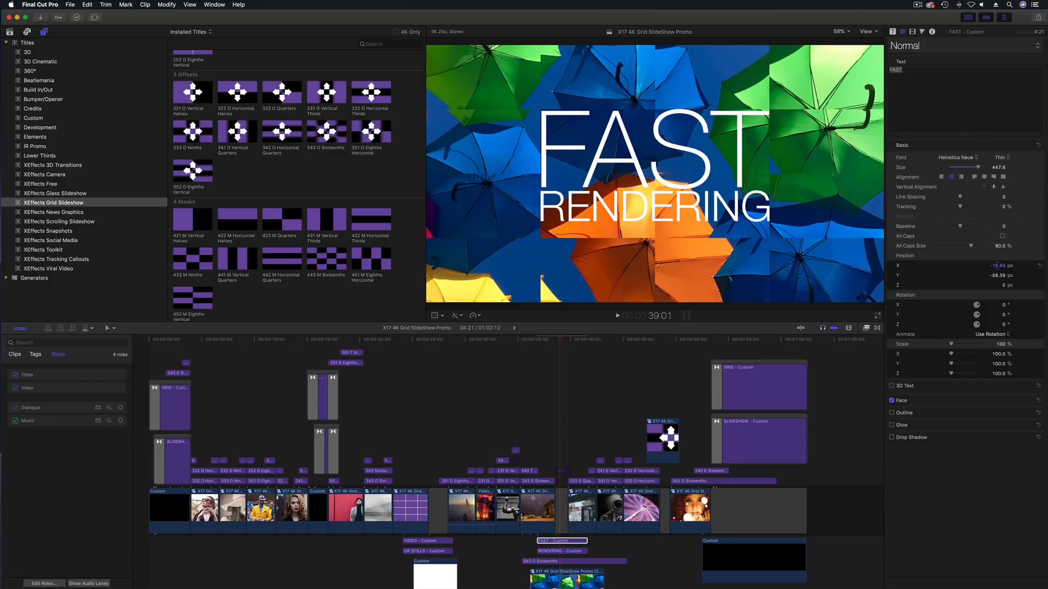
drag(997, 276, 998, 276)
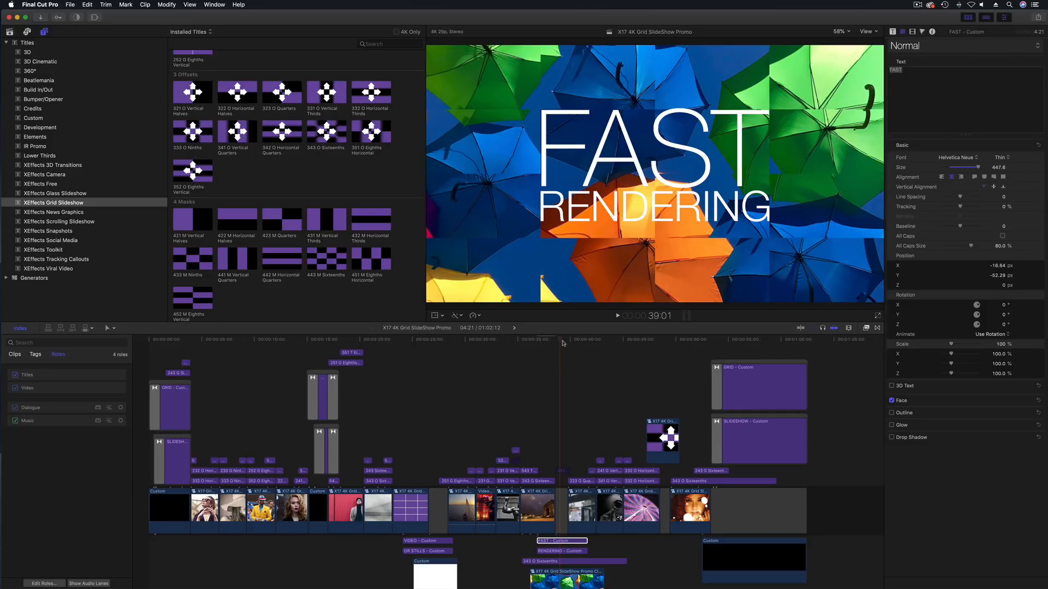
Step: Play the rest of the promo from the FAST RENDERING title through to the closing GRID SLIDESHOW title, skipping ahead after the Ferris wheel clip
key(space)
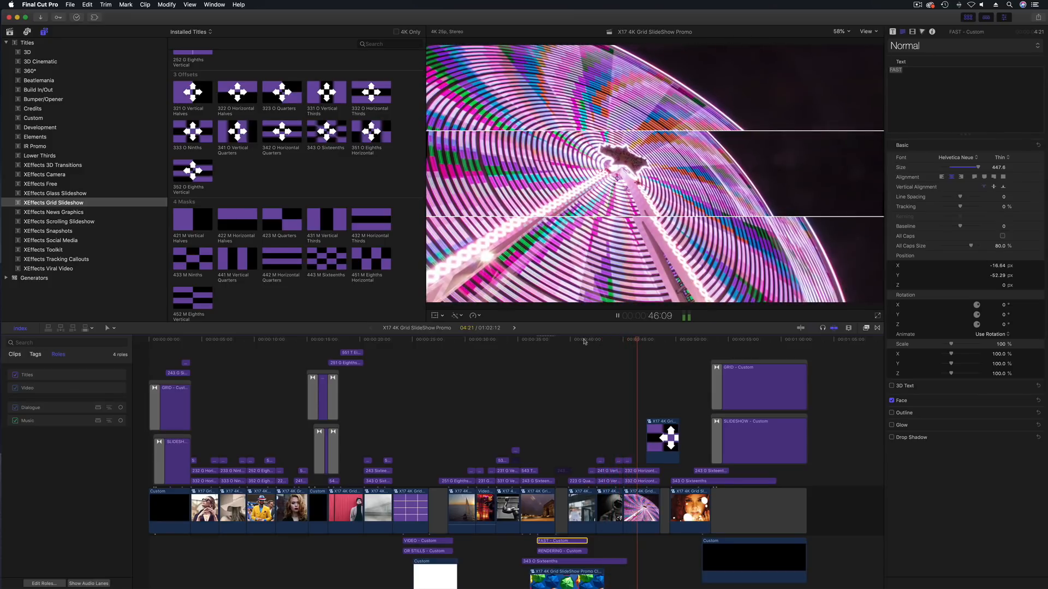
key(space)
drag(658, 344, 681, 346)
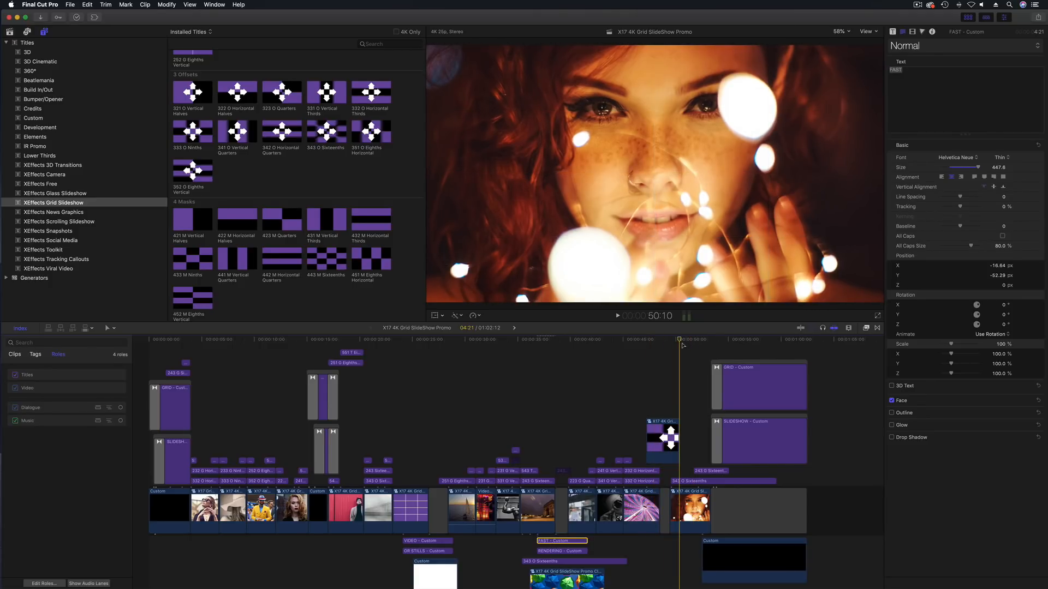
key(space)
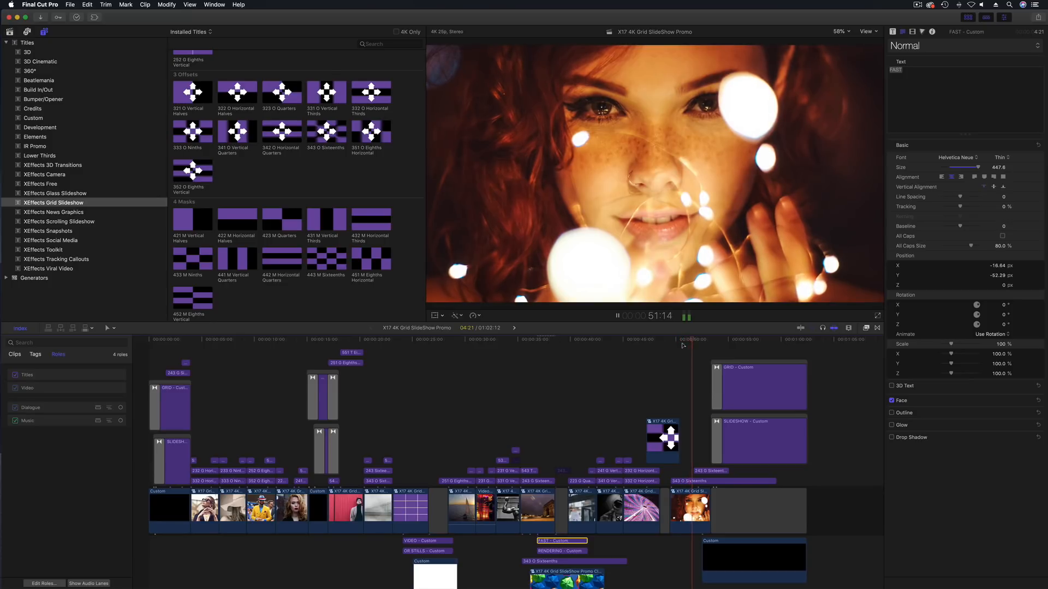
key(space)
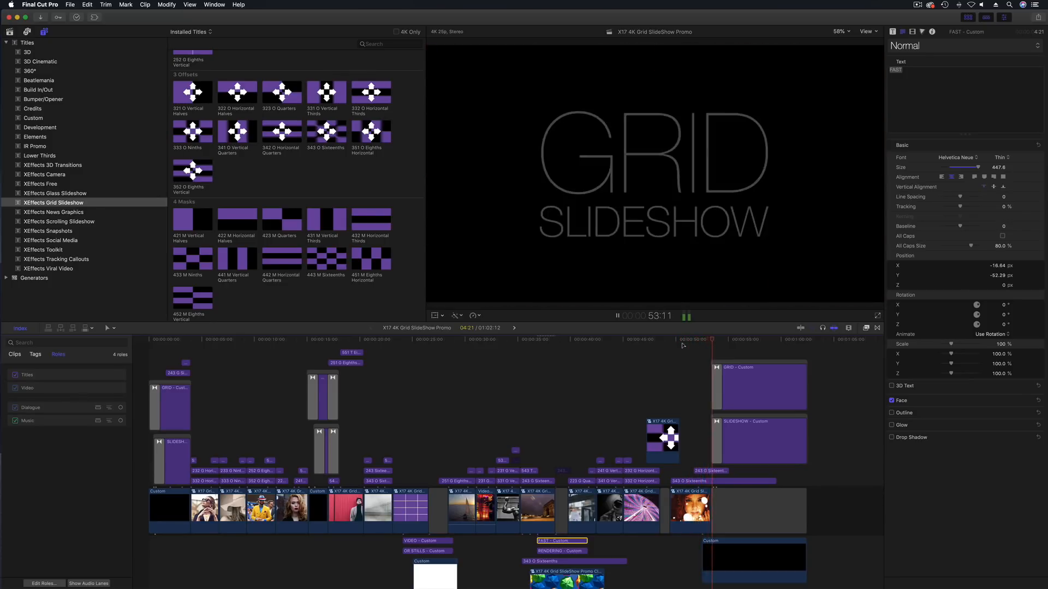
key(space)
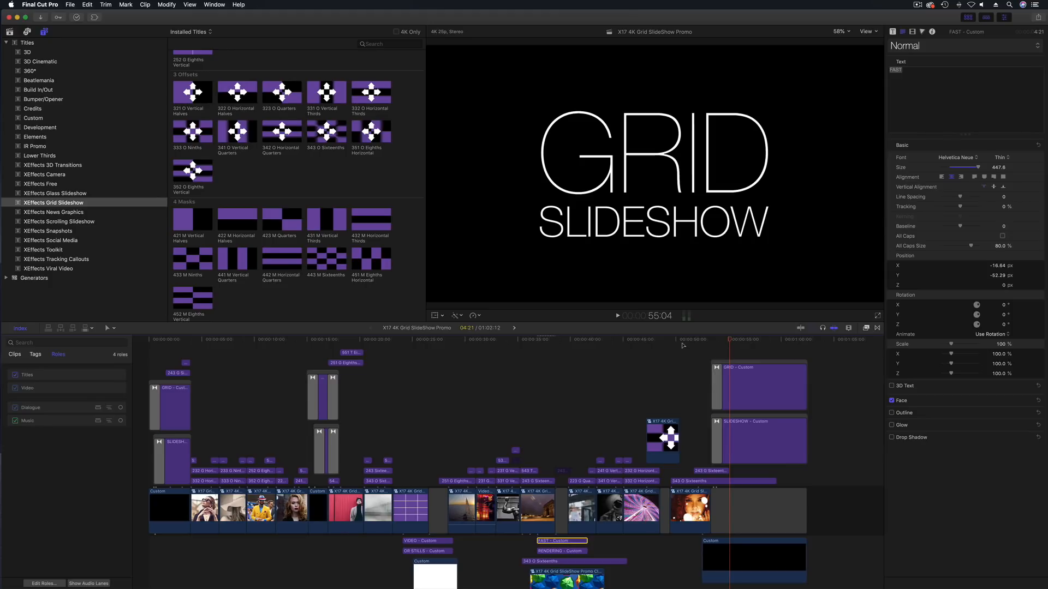
Step: Show the music clips beneath the slideshow and play the opening from the start of the timeline
drag(695, 341, 660, 352)
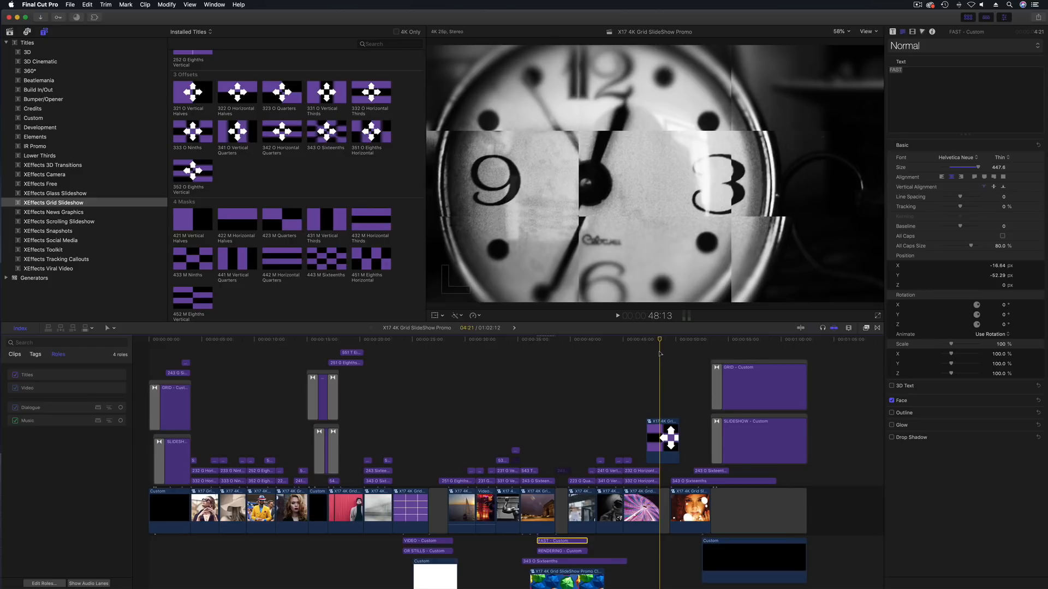
scroll(660, 353, down, 5)
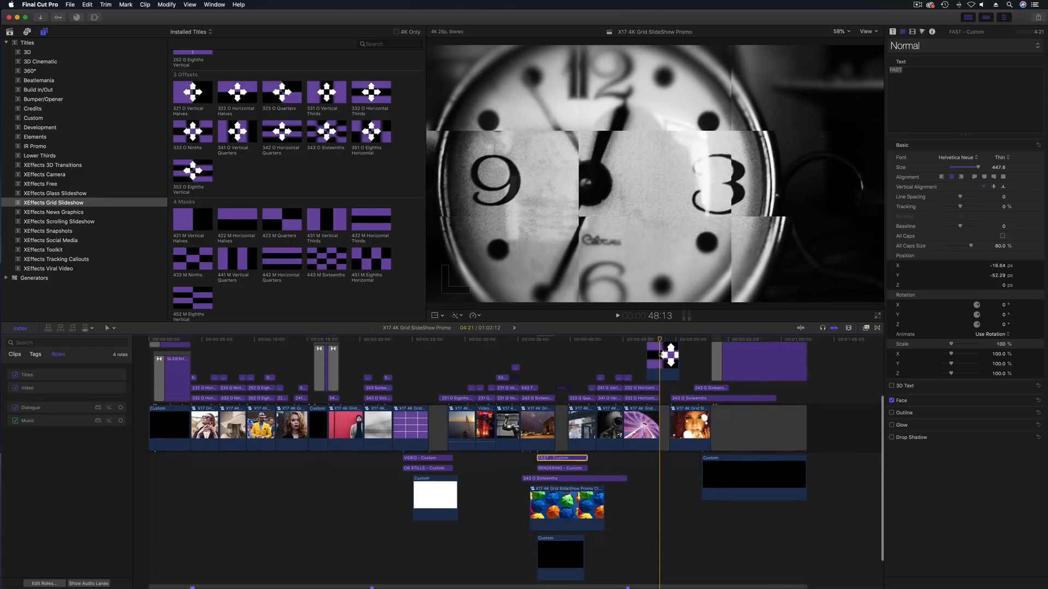
scroll(662, 354, down, 3)
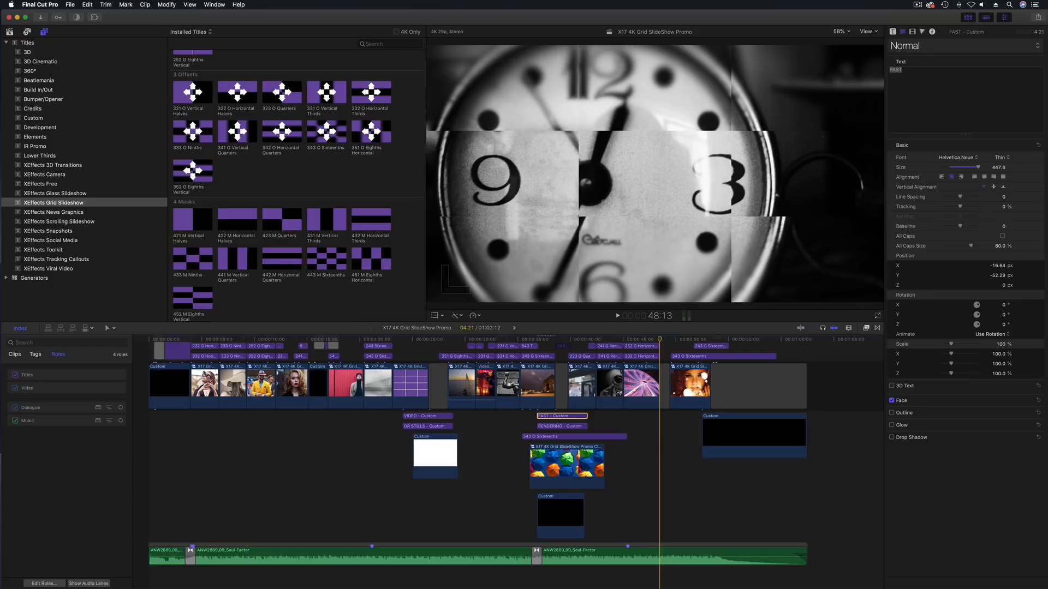
click(179, 339)
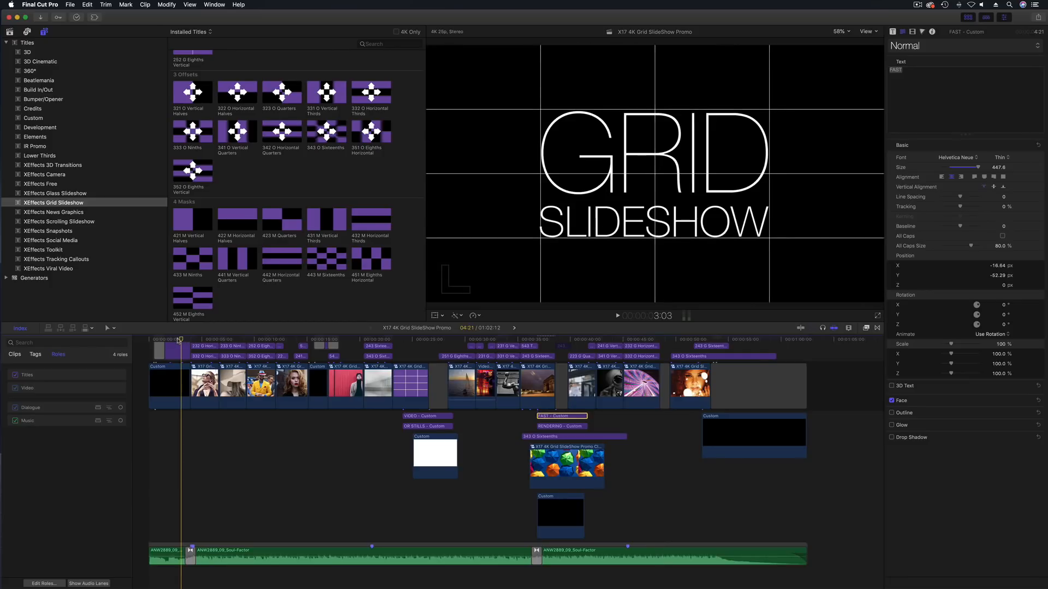
key(Home)
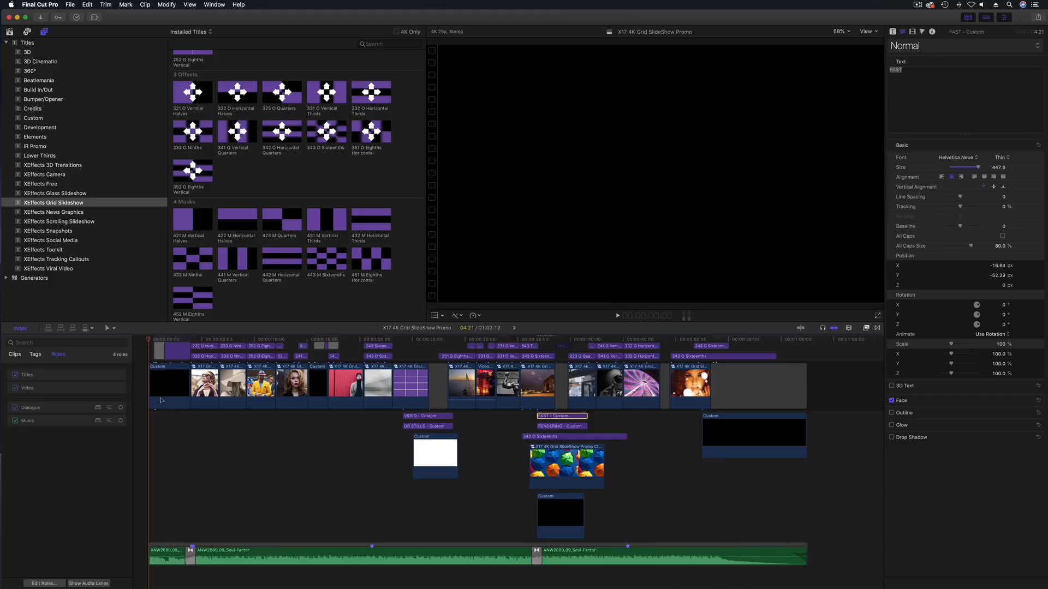
key(space)
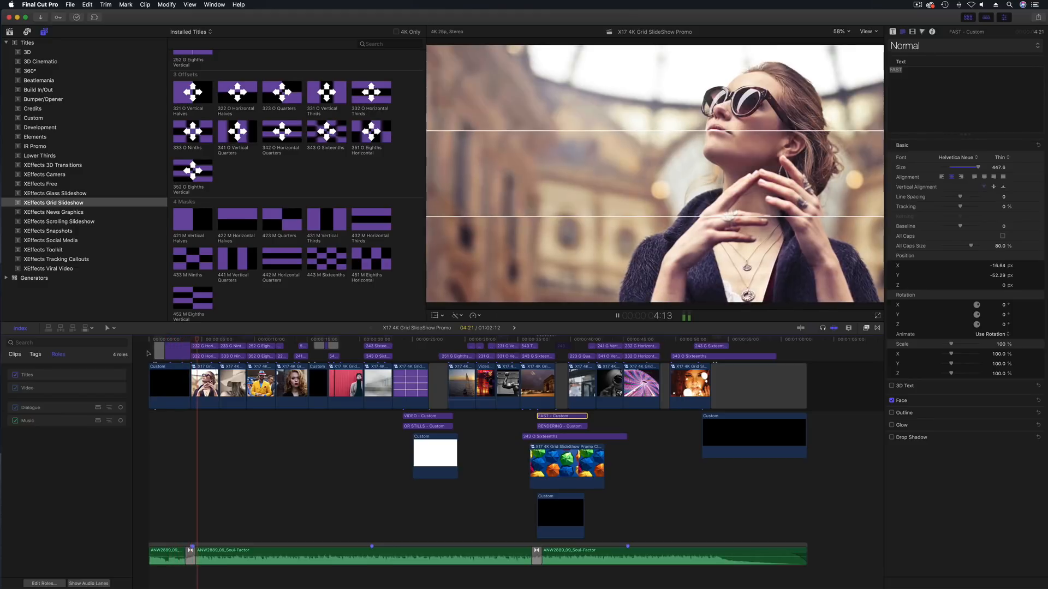
key(space)
Step: Reveal the first Soul-Factor music clip's source in the event browser and listen to the original track
click(172, 555)
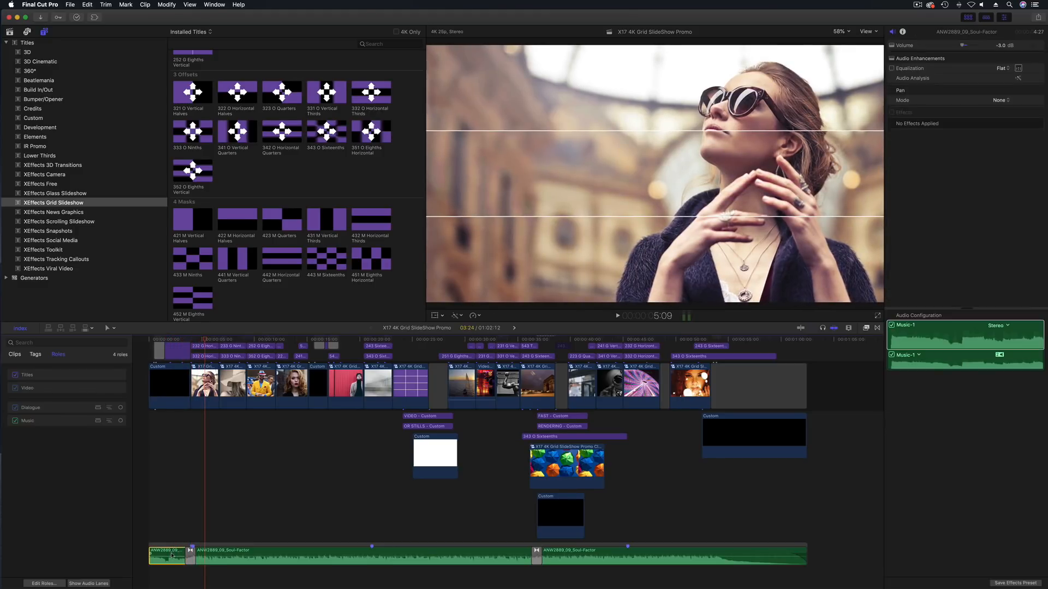
key(shift+f)
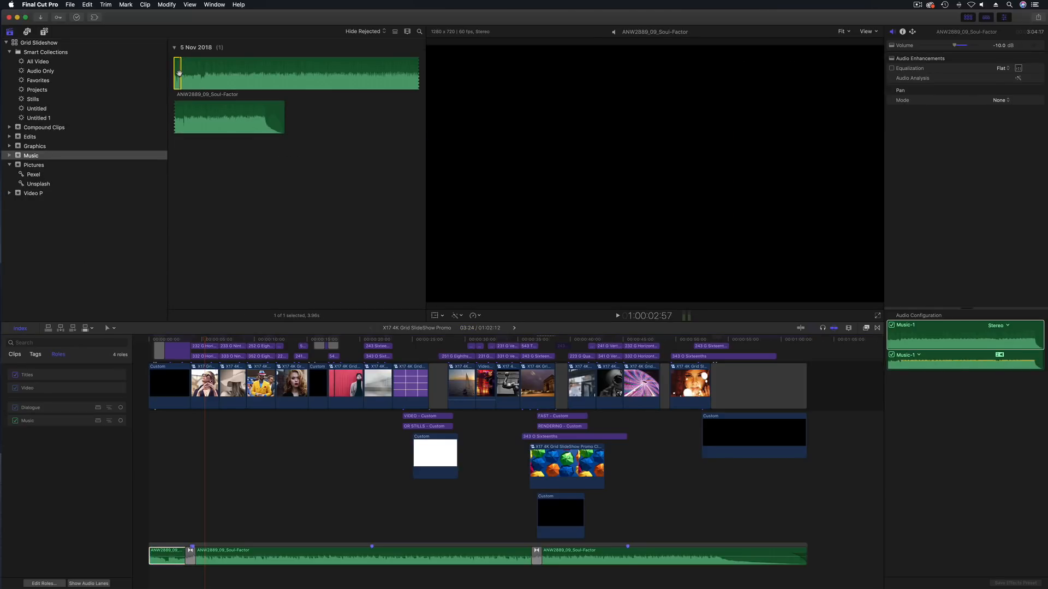
key(space)
key(space)
key(space)
Step: Replay the timeline from the beginning to hear the first music edit at the GRID SLIDESHOW opening
click(198, 340)
key(Home)
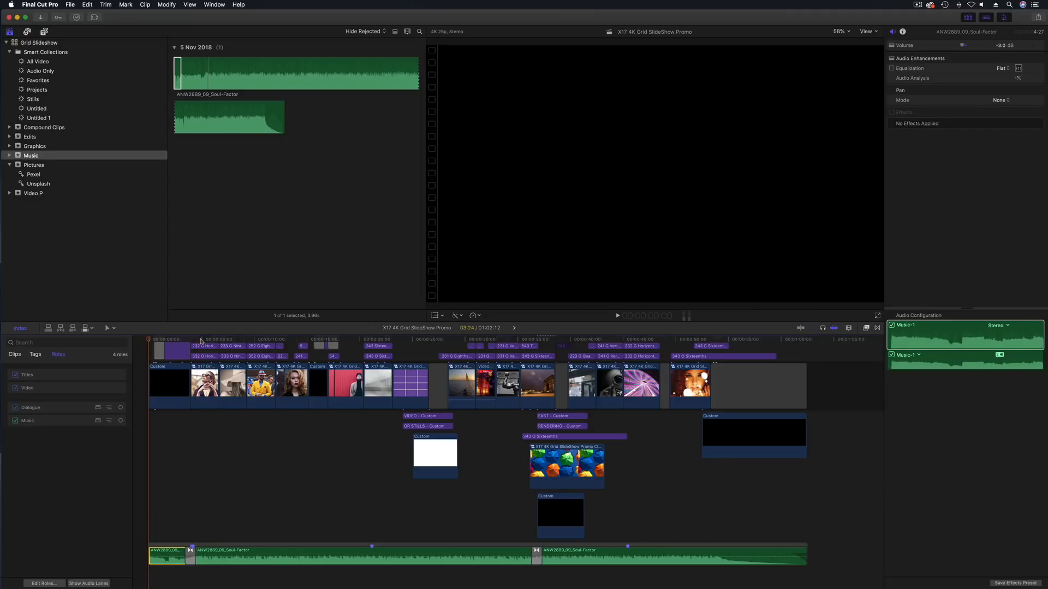
key(space)
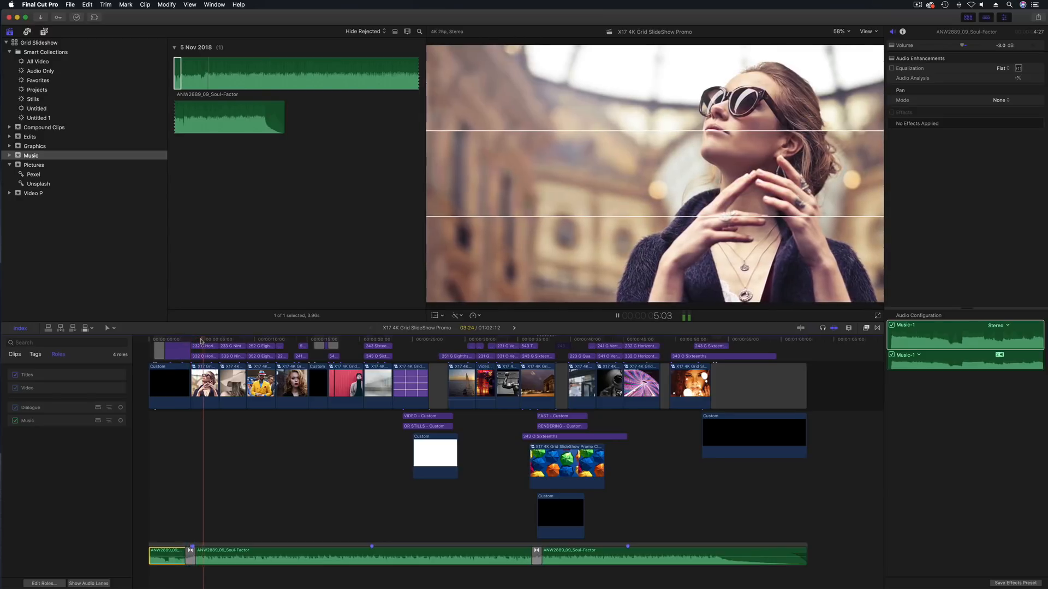
key(space)
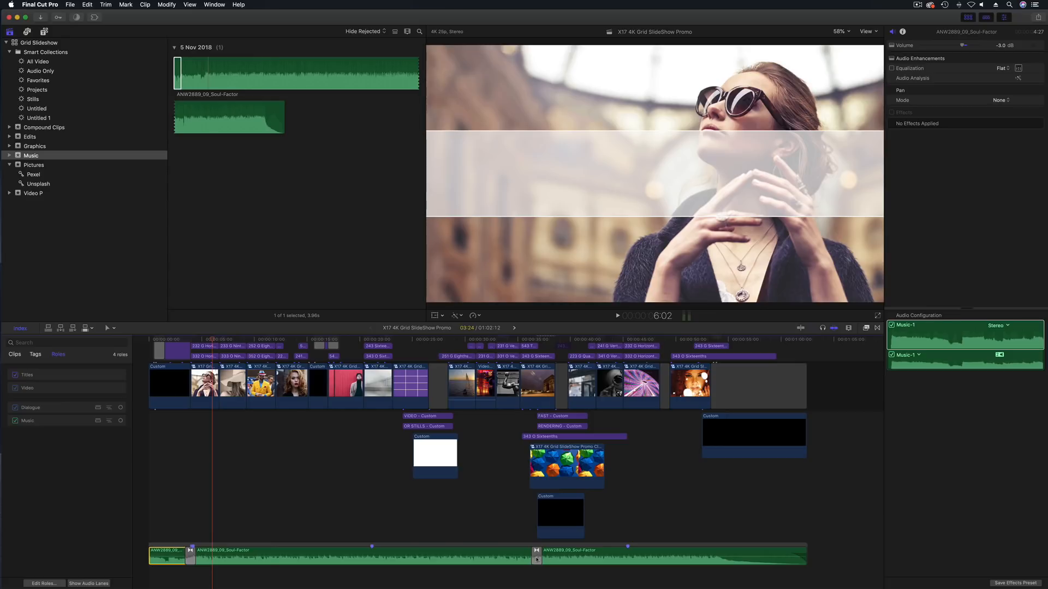
Step: Play the timeline across the second music transition, starting shortly before the last Soul-Factor clip
click(520, 339)
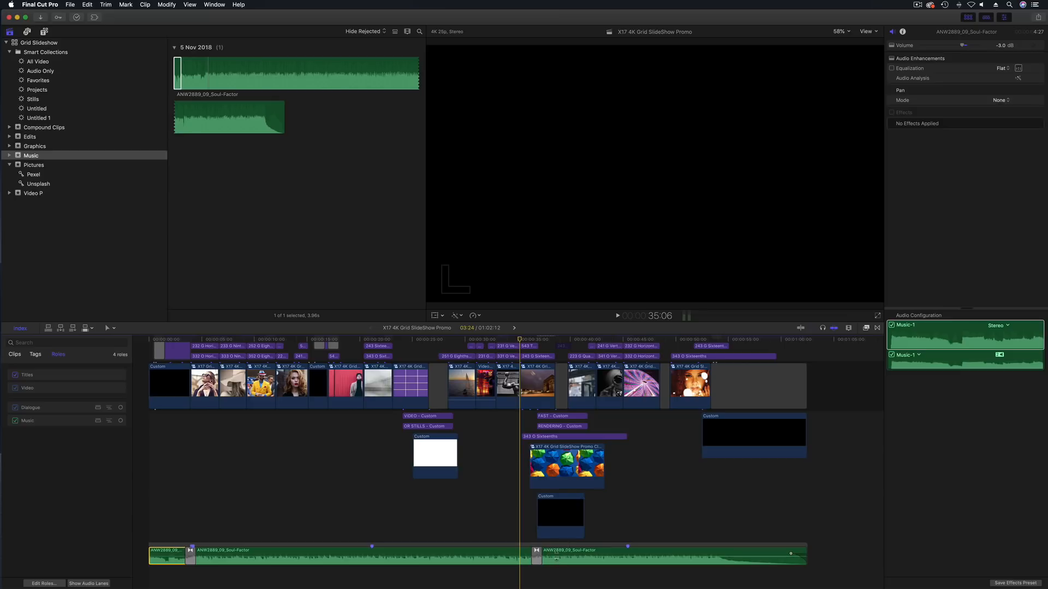
mouse_move(554, 557)
click(506, 341)
key(space)
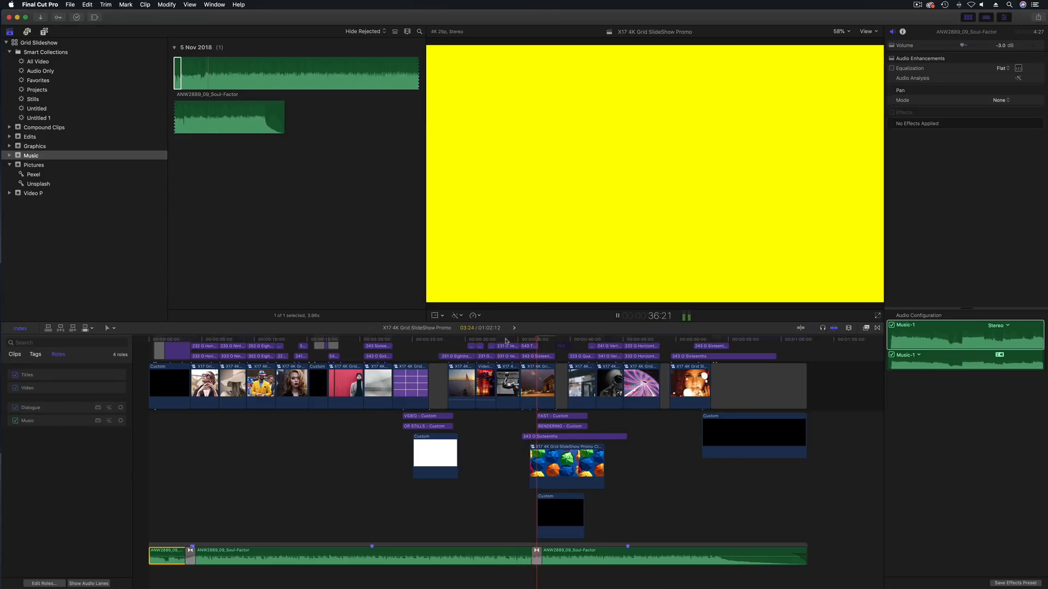
Step: View the VIDEO OR STILLS title and the rainy street clip, and look over the connected clips around them
click(443, 341)
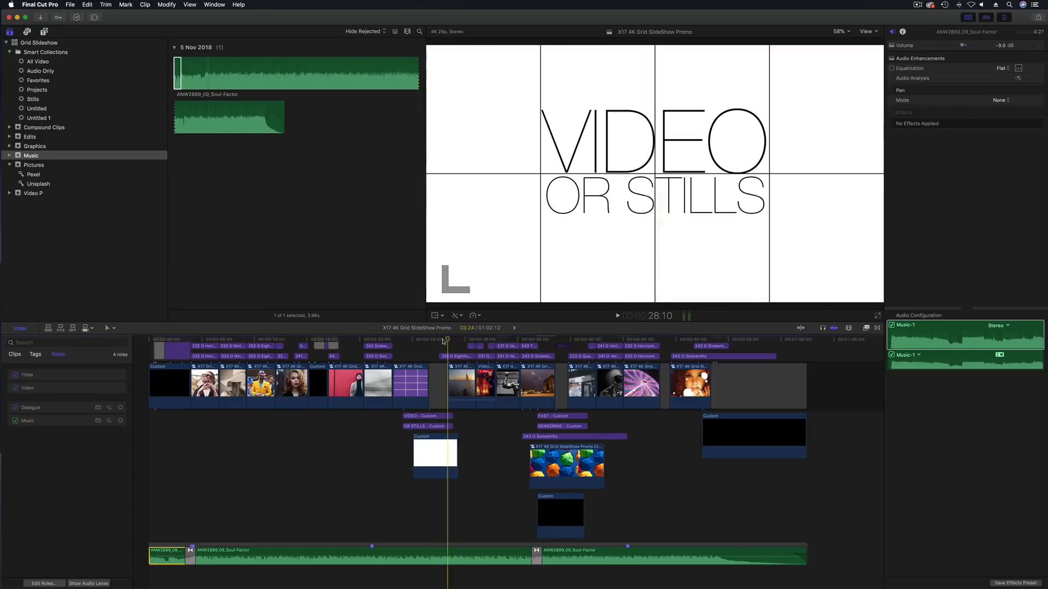
click(483, 341)
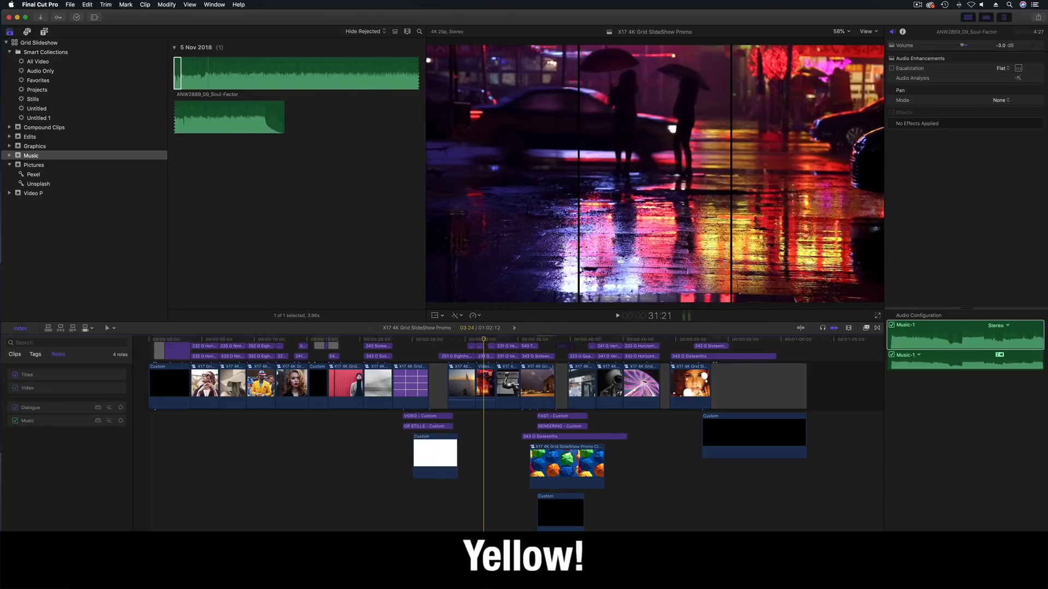
scroll(461, 376, up, 5)
scroll(461, 376, down, 5)
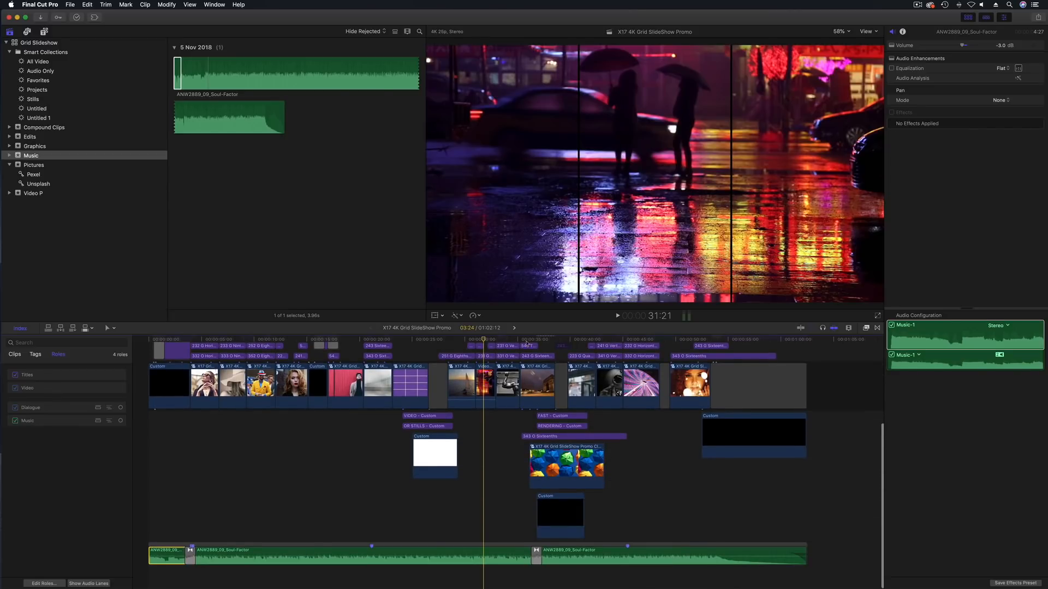
Step: Replay the yellow background section at the second music transition and return the playhead to the VIDEO OR STILLS title
click(524, 340)
key(space)
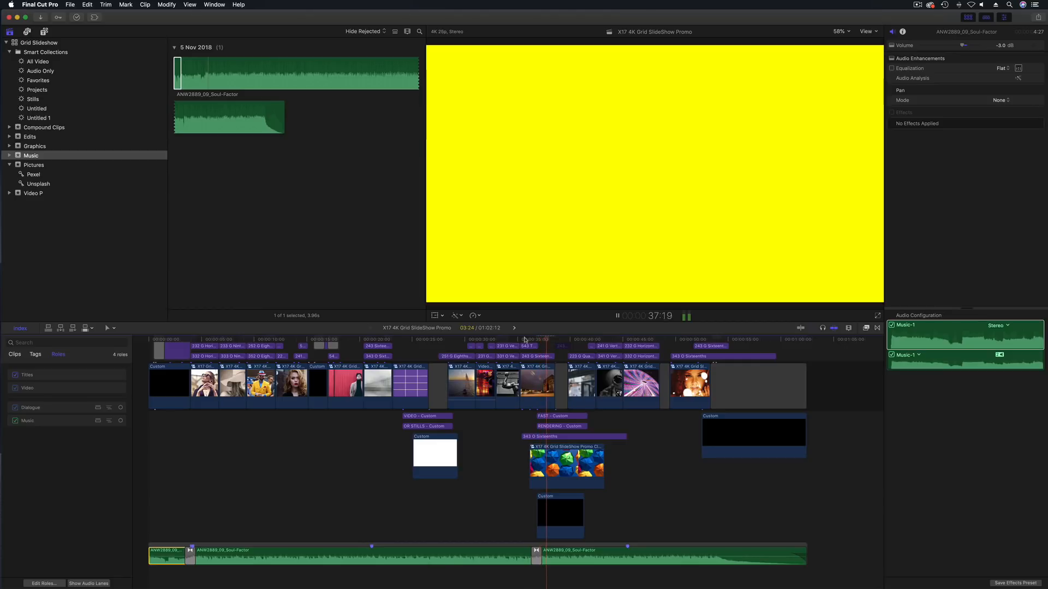
key(space)
click(449, 340)
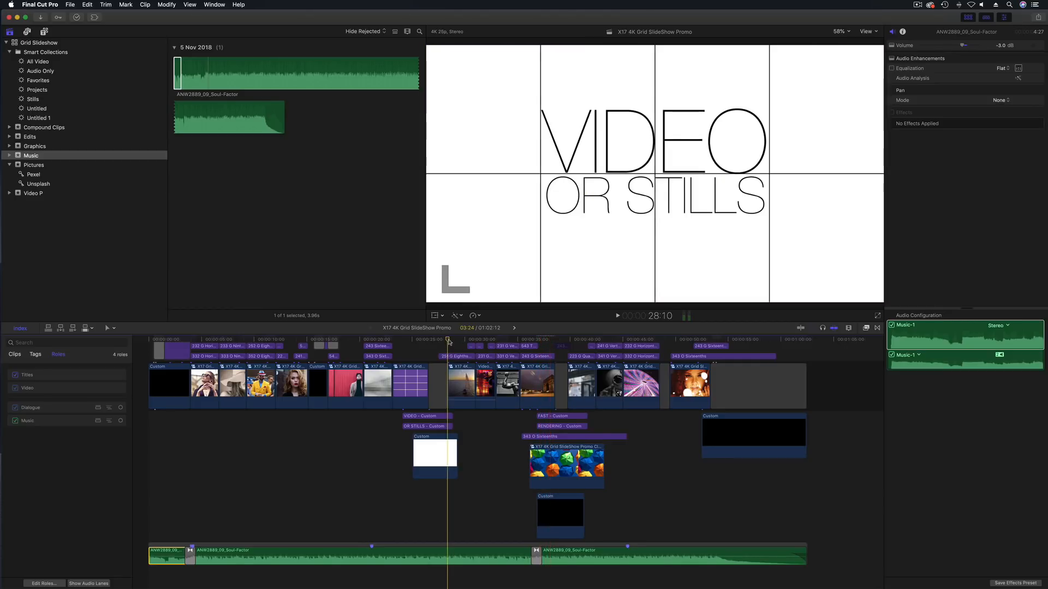
Step: Check the status of the background tasks and close their window
scroll(449, 342, up, 2)
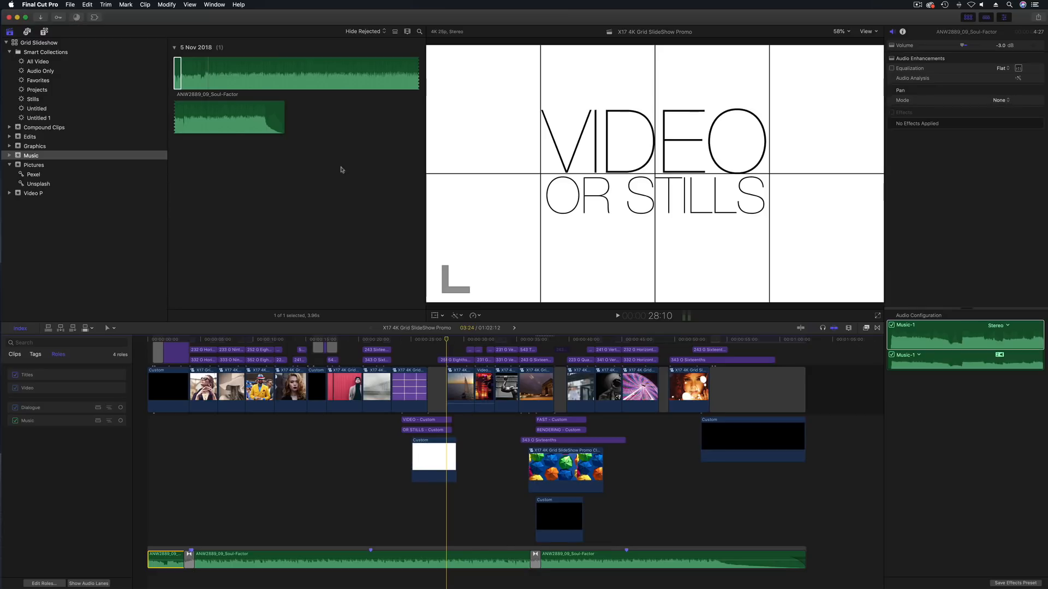
click(77, 21)
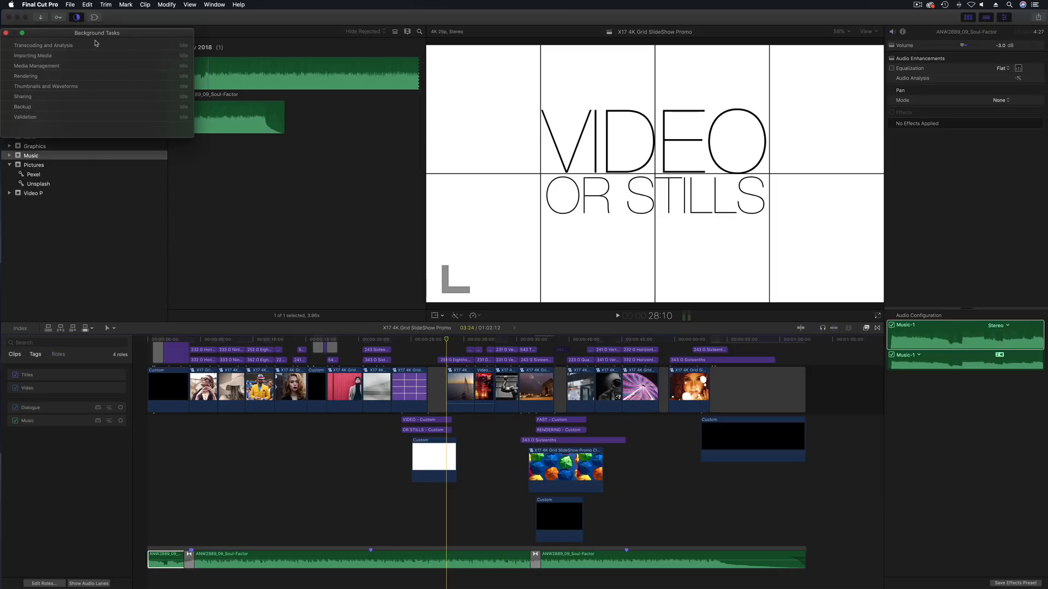
drag(60, 33, 65, 44)
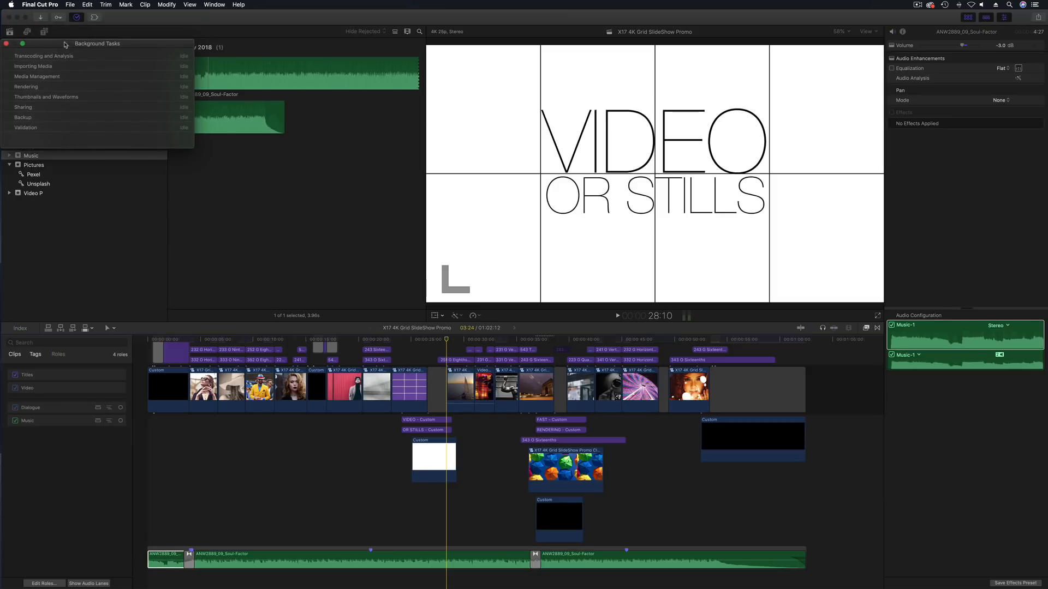
click(6, 44)
Step: Move the playhead back to the sunglasses photo at 5:06 and select its clip to inspect its effect and transform settings
click(434, 340)
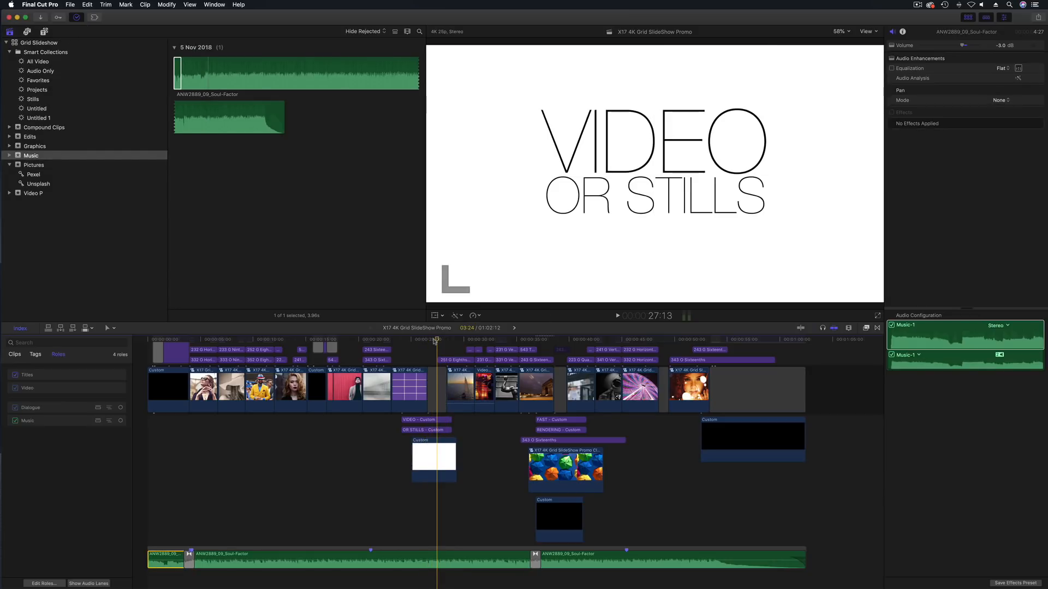
scroll(434, 342, up, 5)
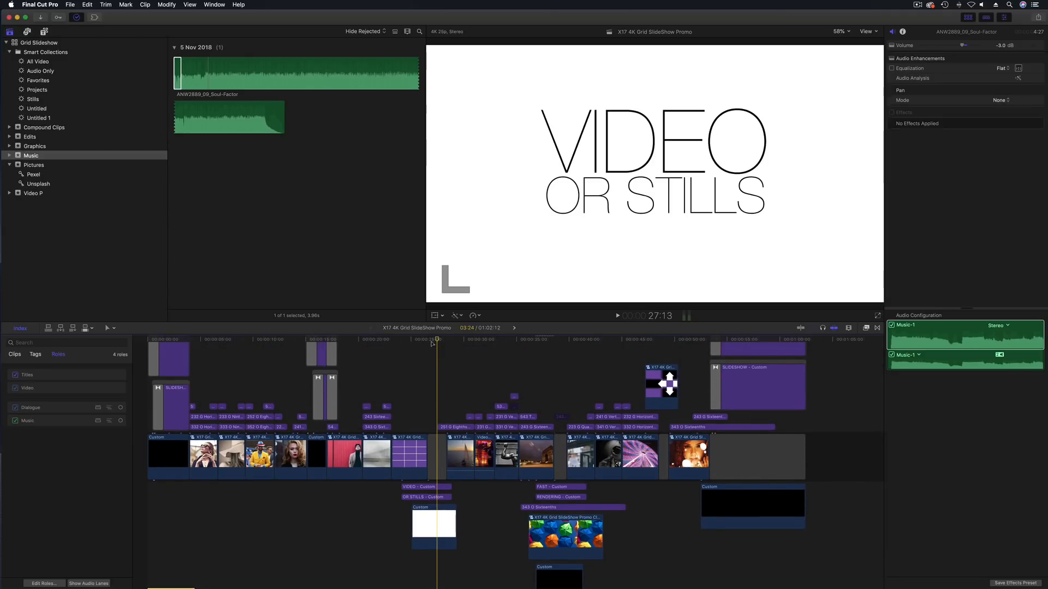
scroll(433, 343, left, 1)
click(412, 339)
drag(412, 339, 275, 340)
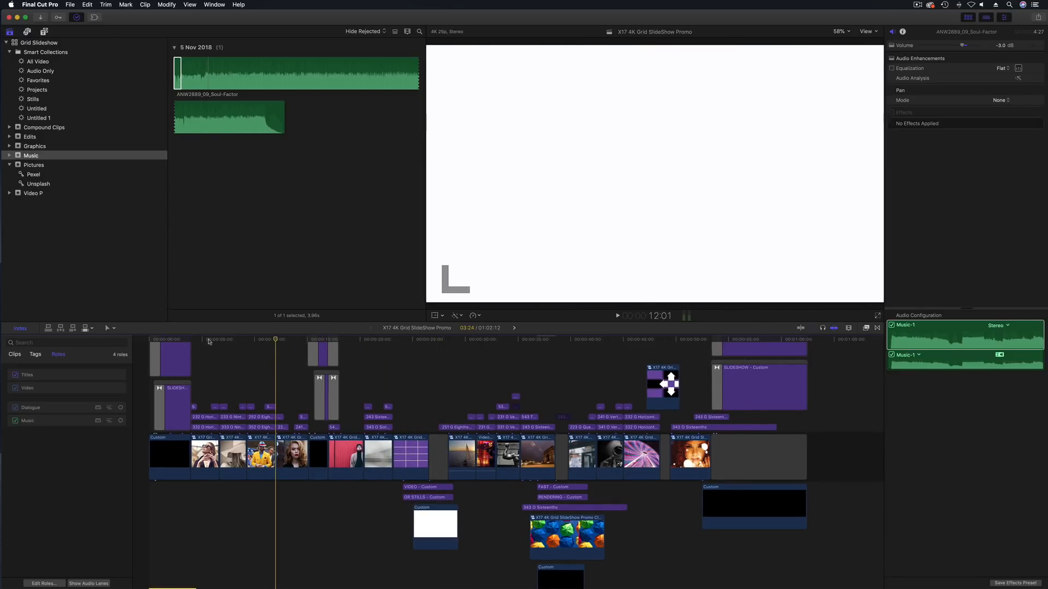
drag(209, 341, 205, 341)
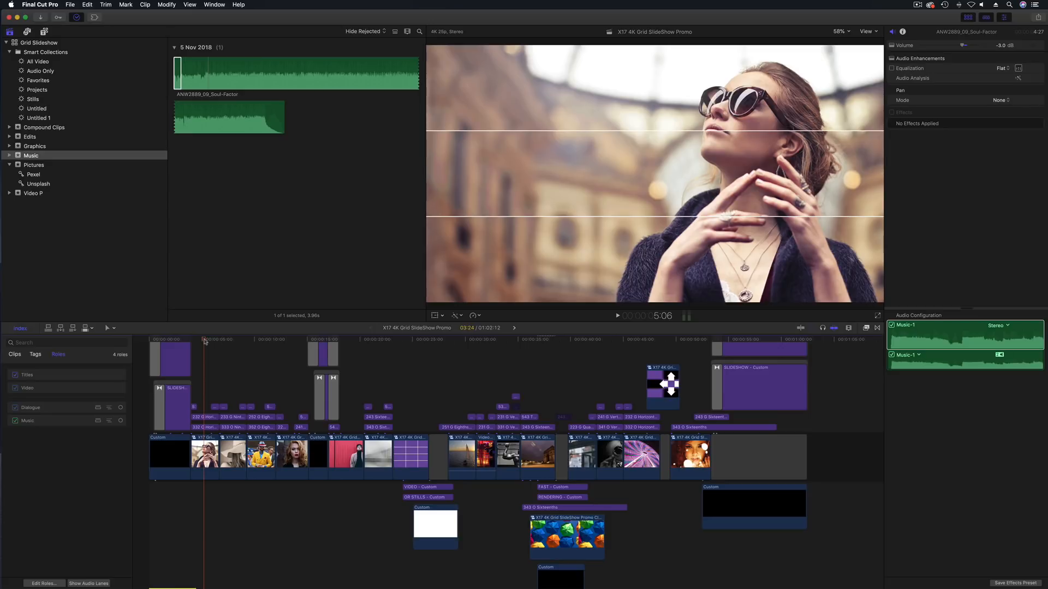
key(super+equal)
key(super+equal)
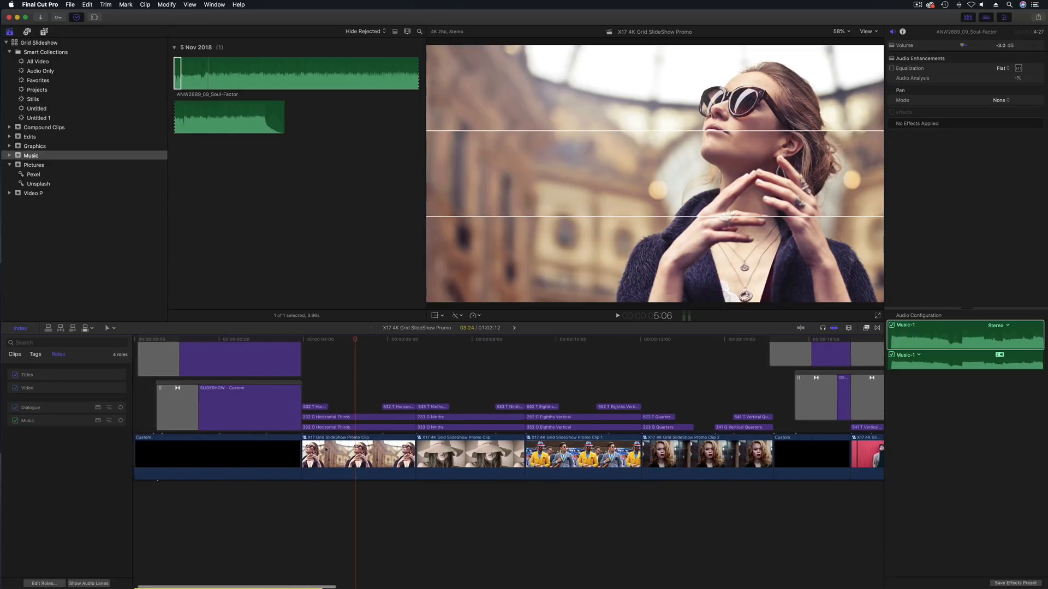
click(325, 448)
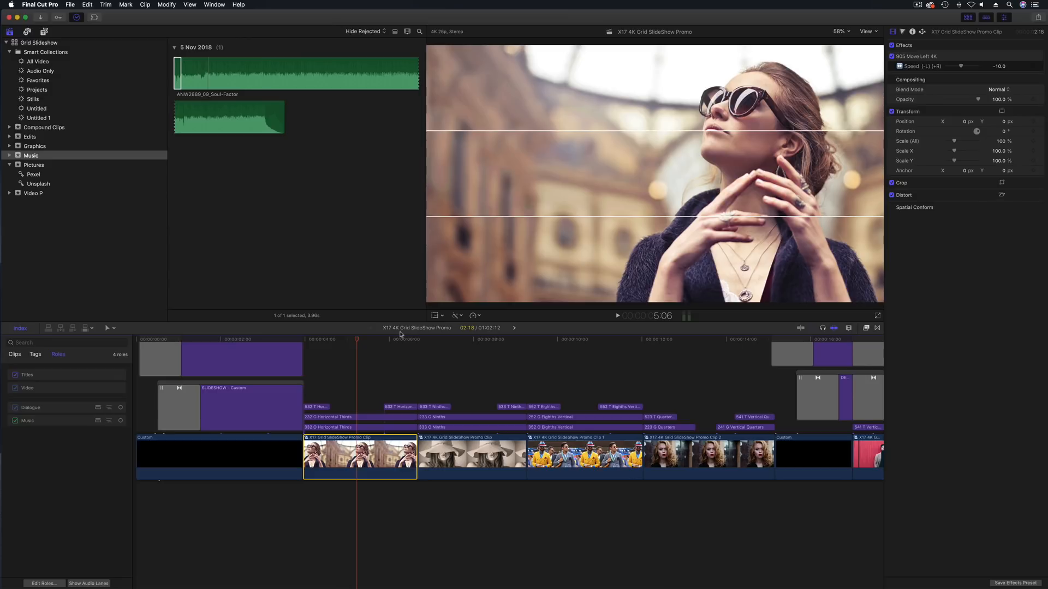
Step: View the X17 4K Grid SlideShow Promo project among the library's projects and return to the sunglasses photo in the timeline
click(37, 91)
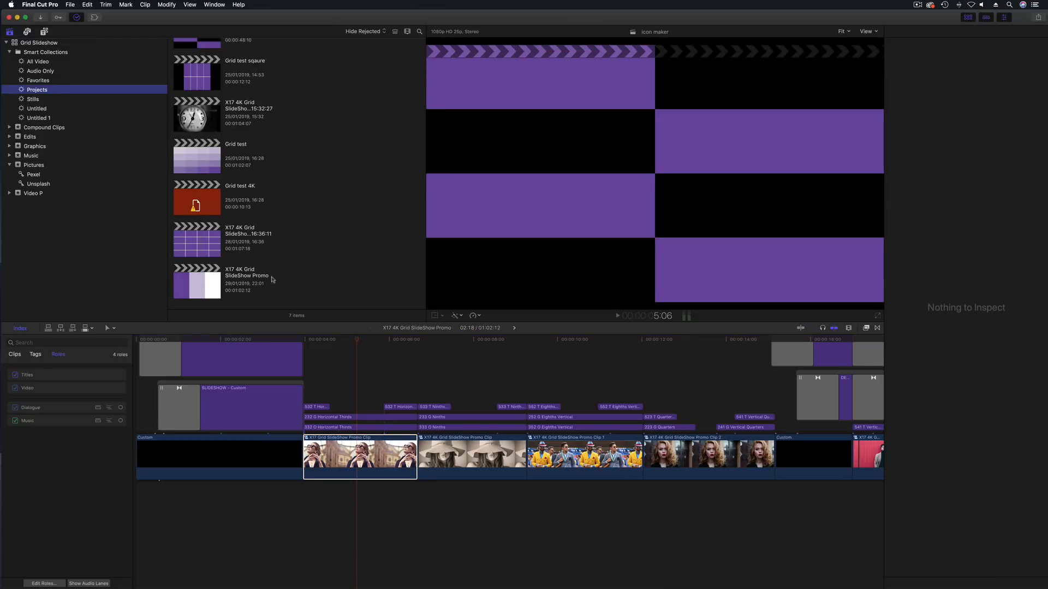
click(207, 279)
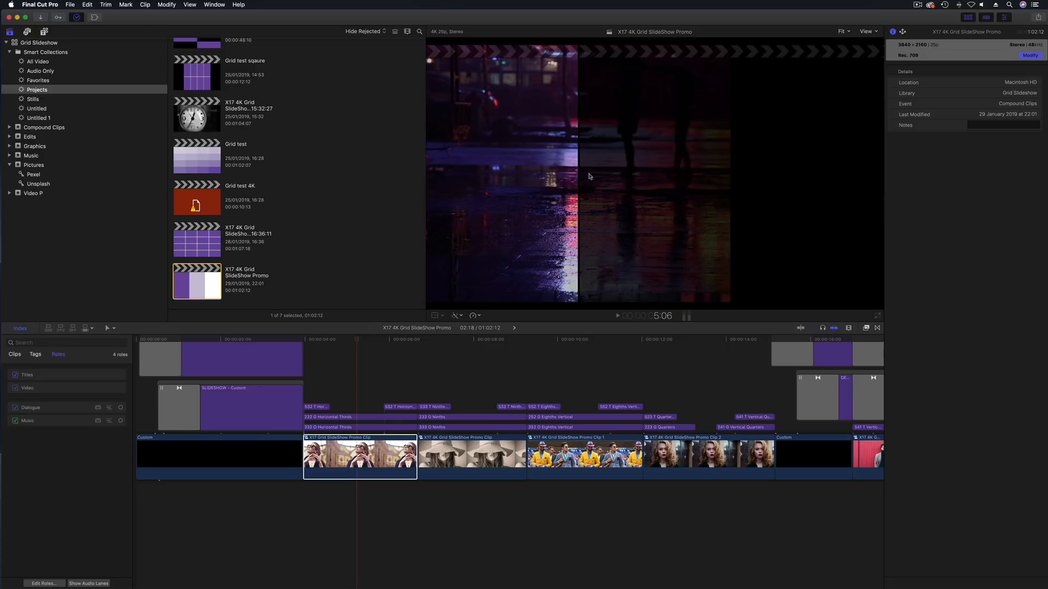
click(355, 340)
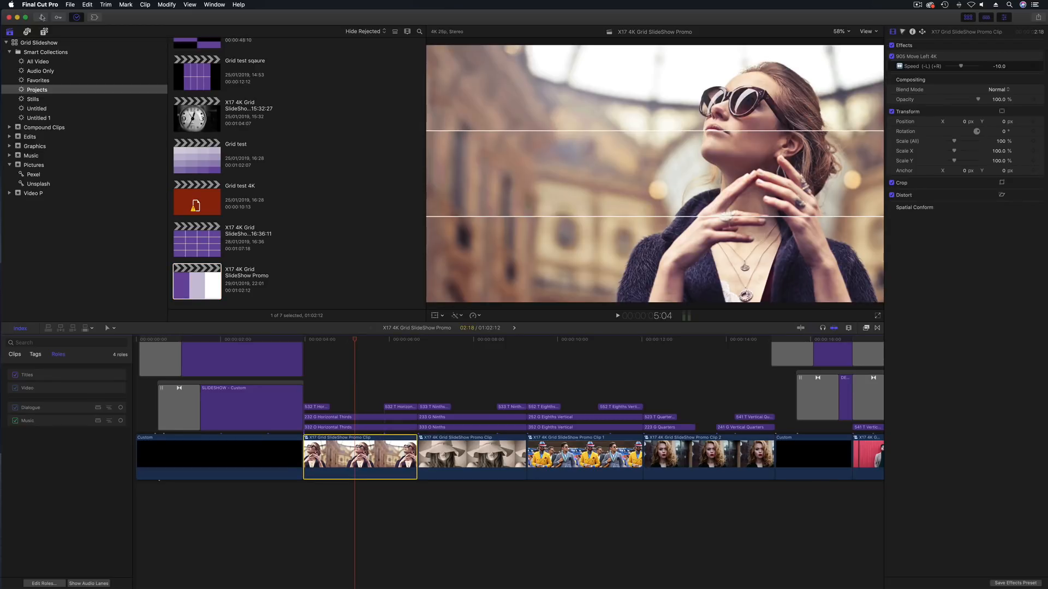
Step: Show the XEffects Grid Slideshow titles and place the playhead at 4:21 on the sunglasses photo
click(43, 32)
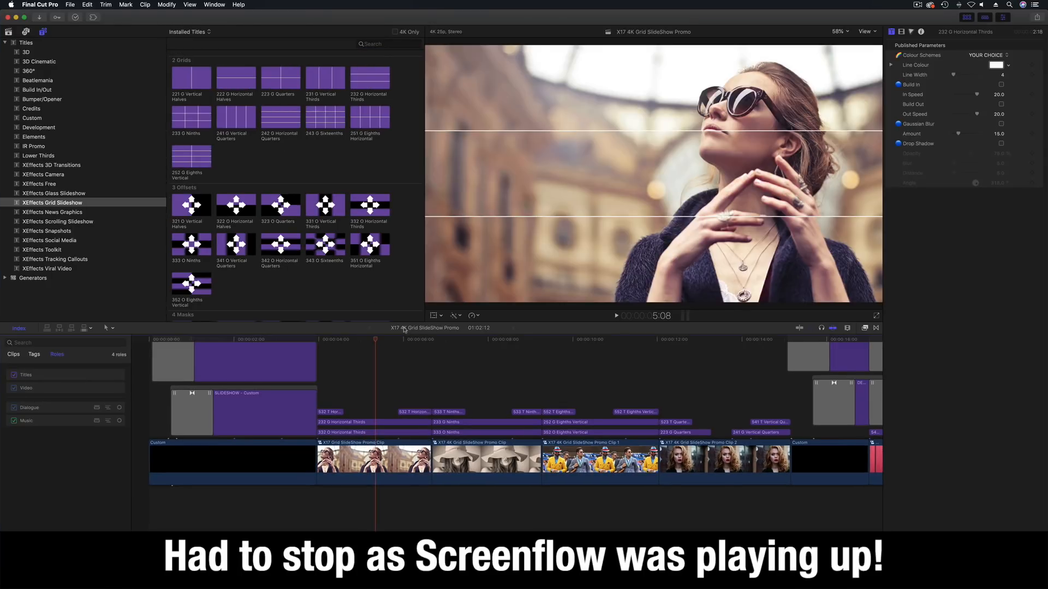
click(876, 317)
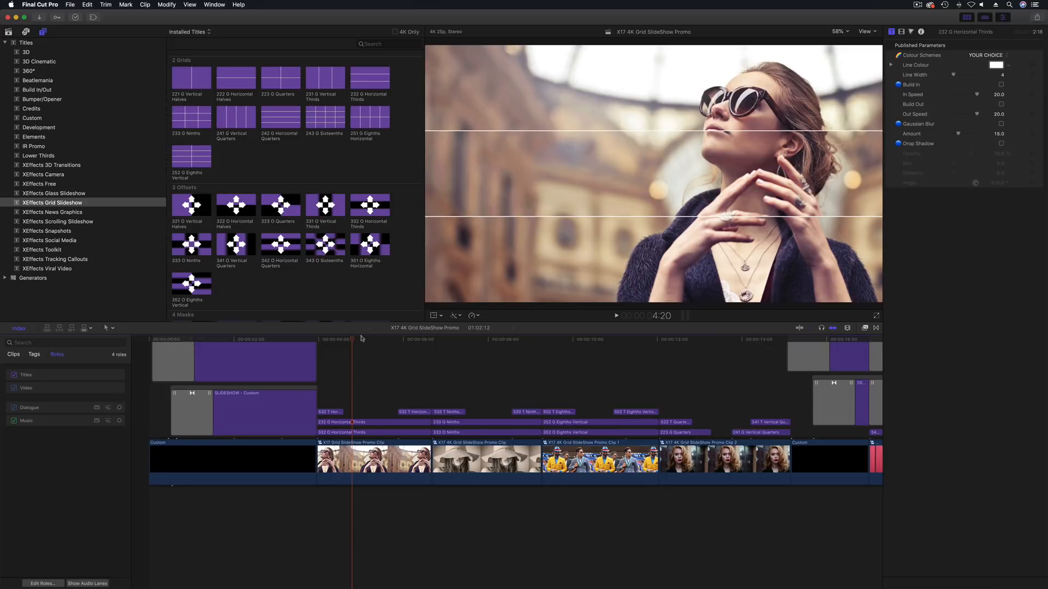
drag(354, 339, 356, 340)
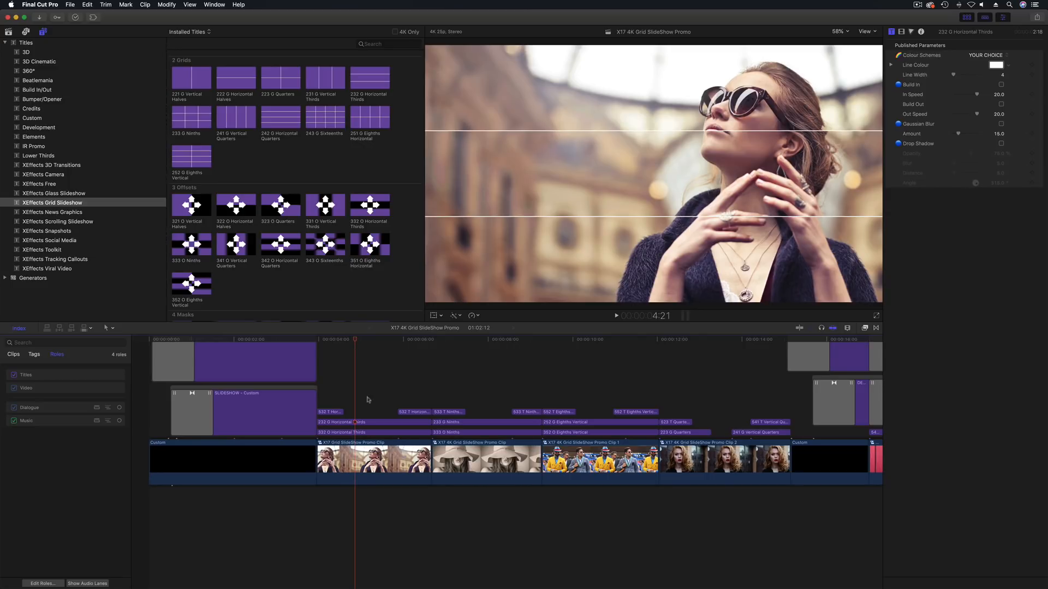
Step: Select the sunglasses photo clip and play its opening transition from the start of the clip
click(359, 455)
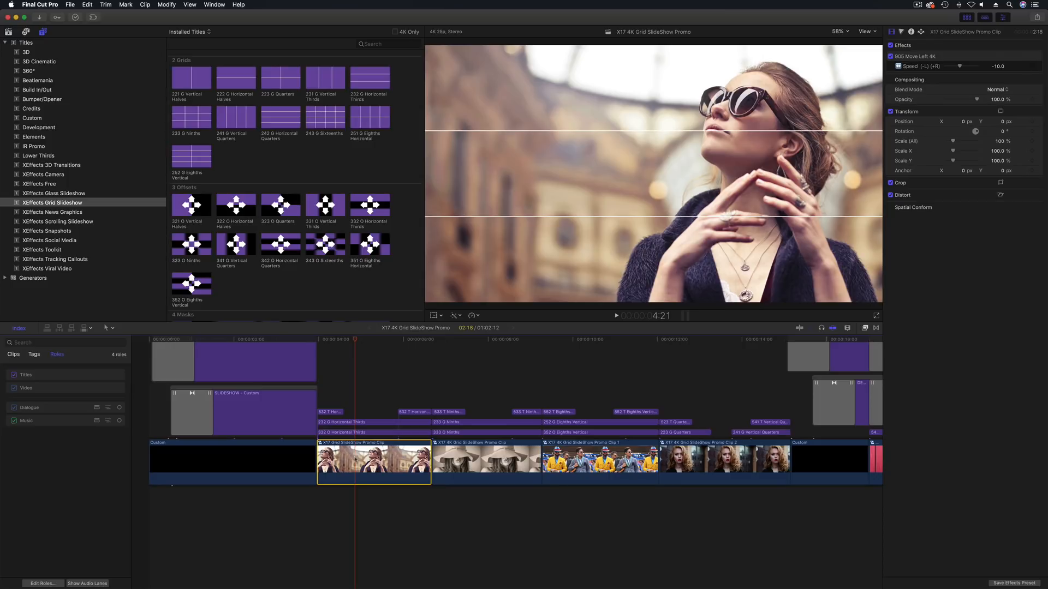
drag(355, 341, 320, 345)
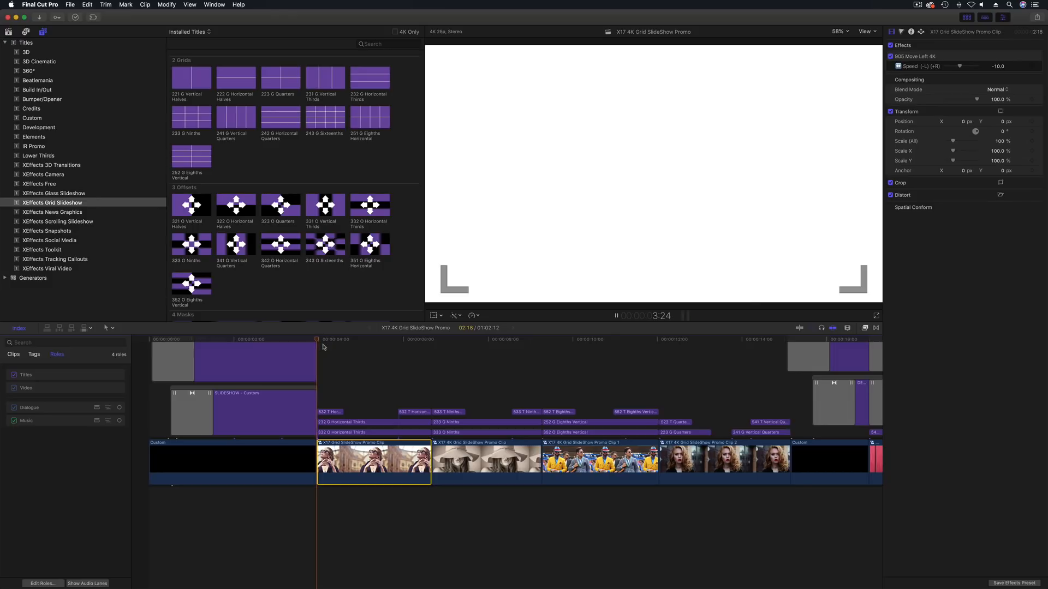
key(space)
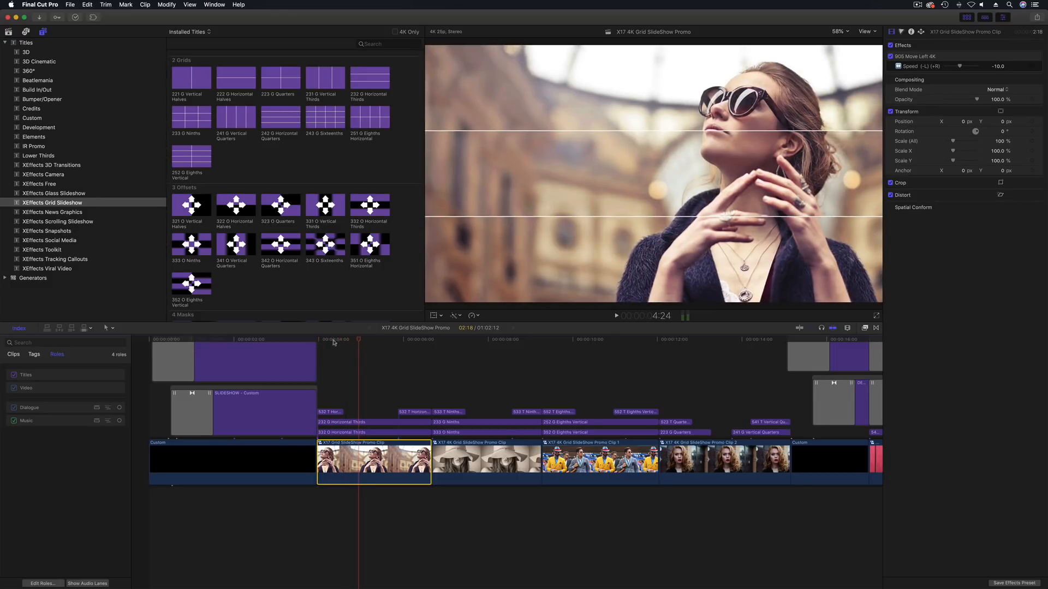
Step: Inspect the 532 T Horizontal Thirds Out title at 4:08 and move past the transition to the fully revealed sunglasses photo
click(332, 342)
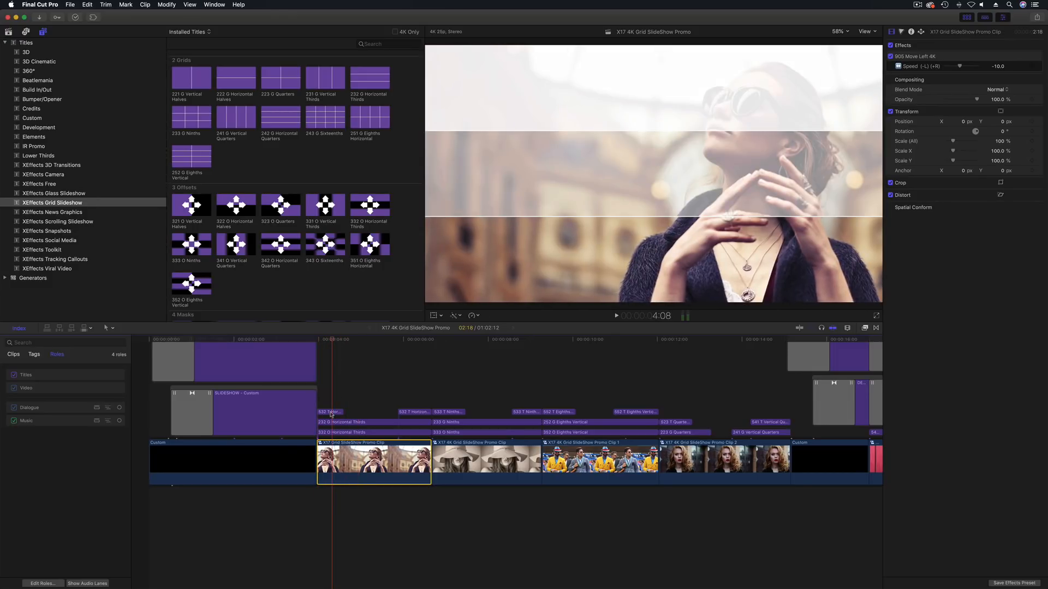
click(331, 413)
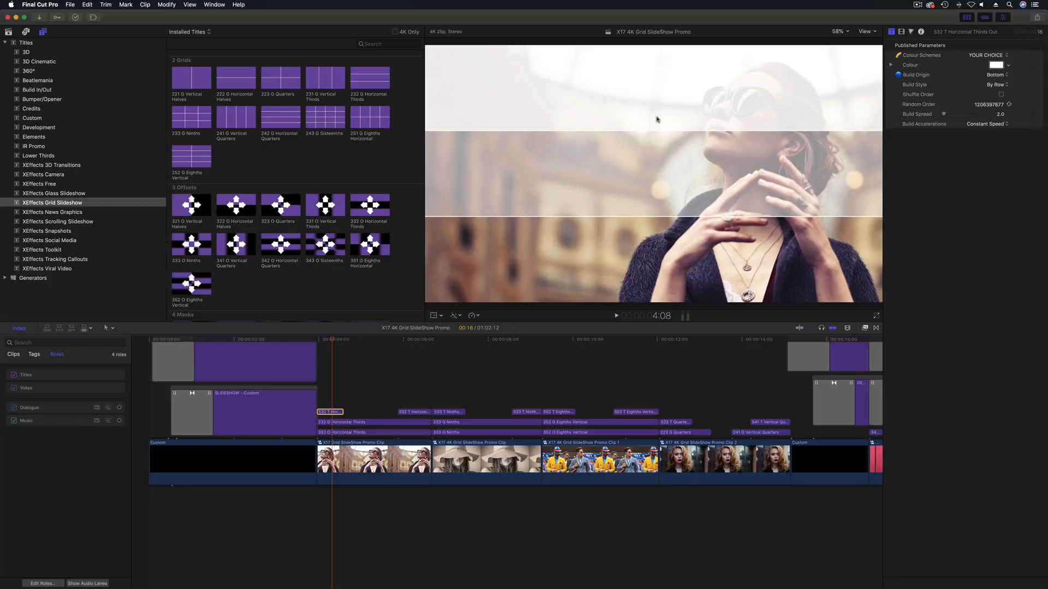
click(358, 339)
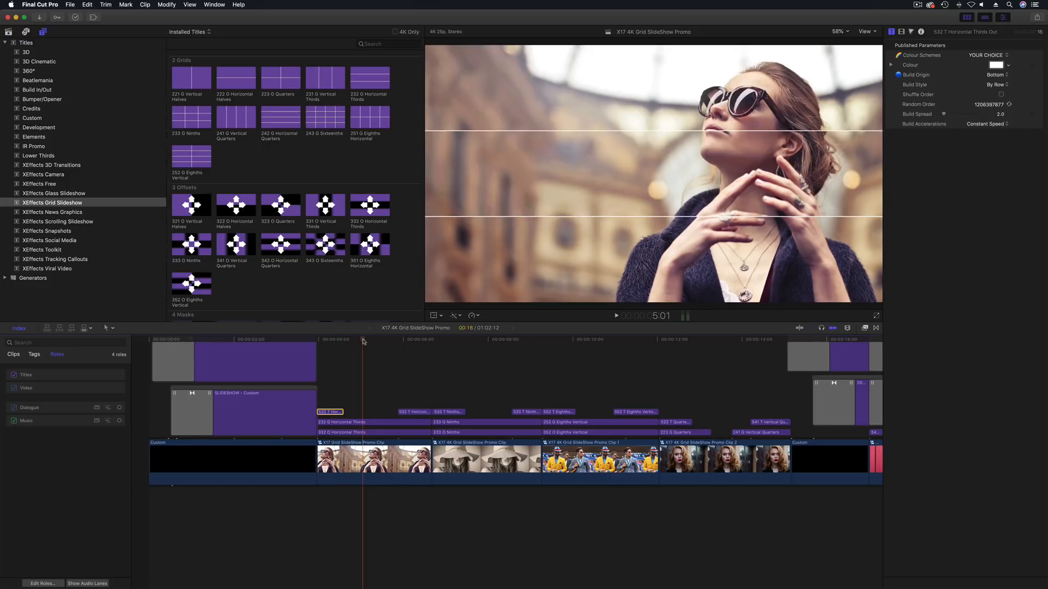
Step: Try shifting Panel 1 vertically in the sunglasses photo's 332 O Horizontal Thirds title and undo the shift
click(343, 434)
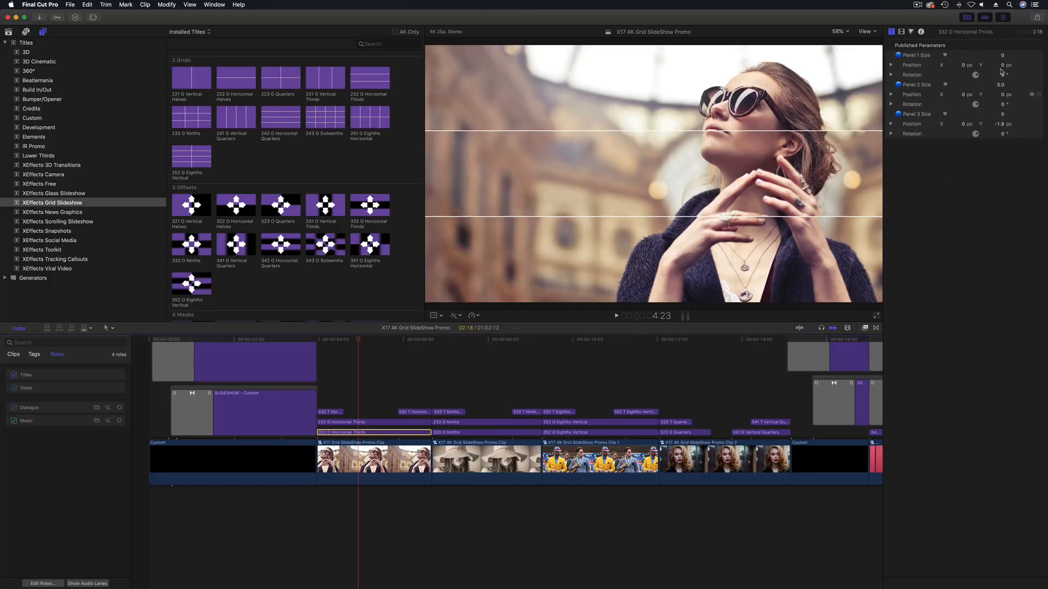
drag(1003, 65, 999, 53)
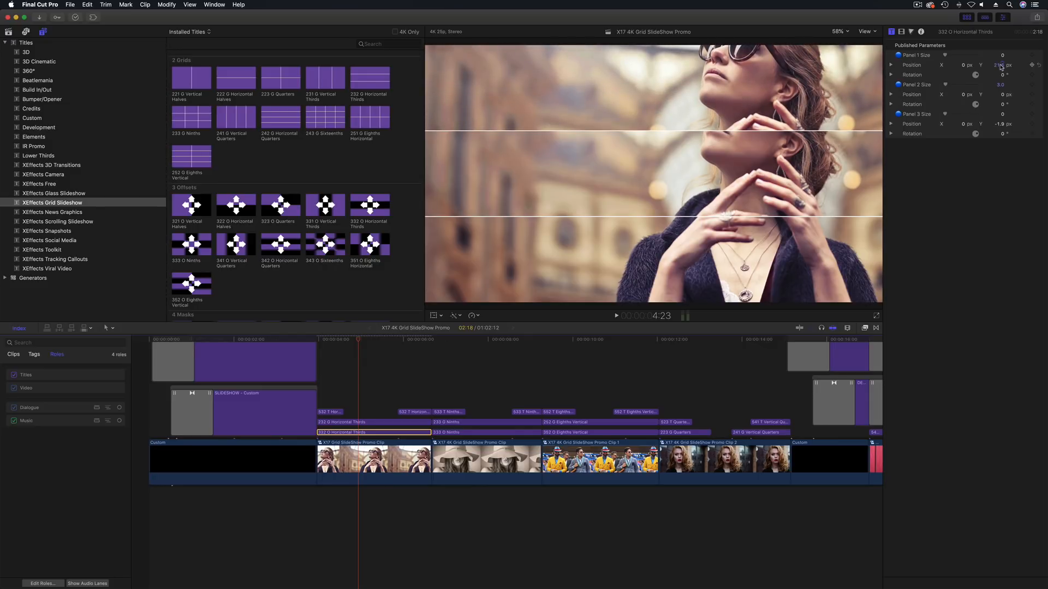
key(super+z)
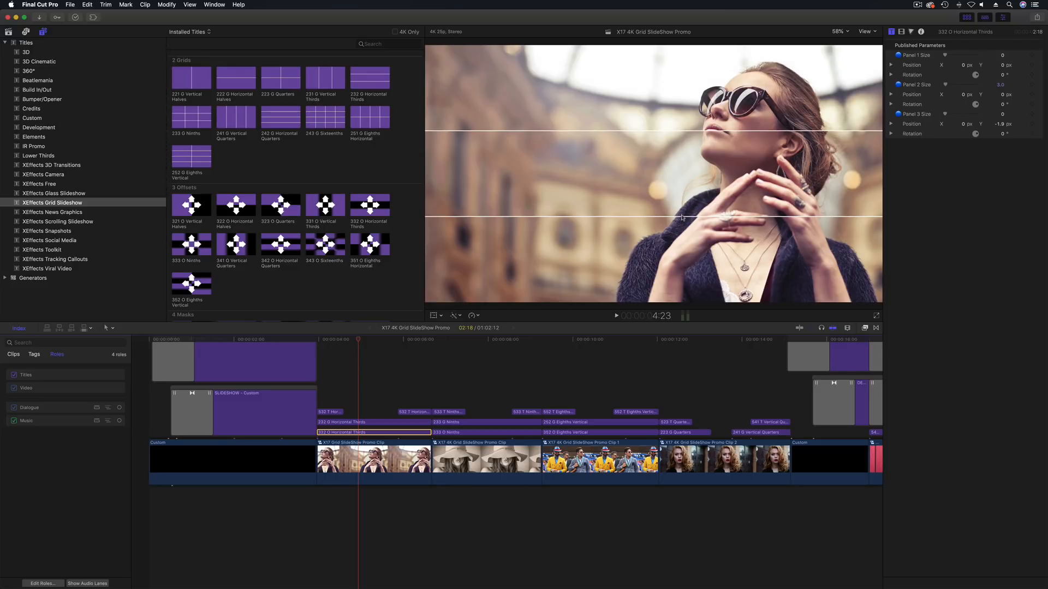
Step: Try a drop shadow with a larger distance on the sunglasses photo's 232 G Horizontal Thirds grid and undo it
click(352, 422)
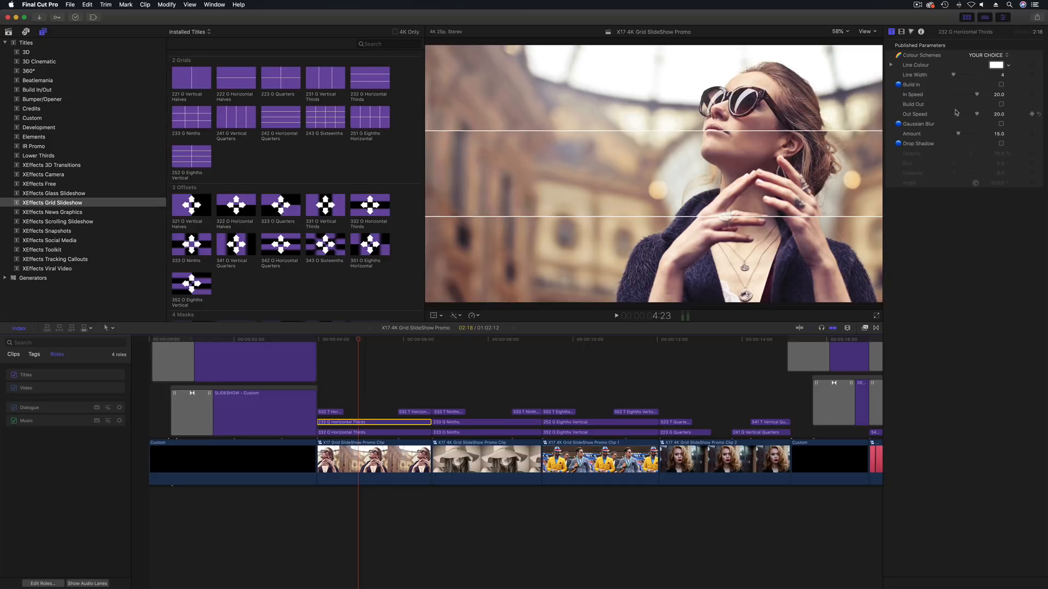
click(1002, 143)
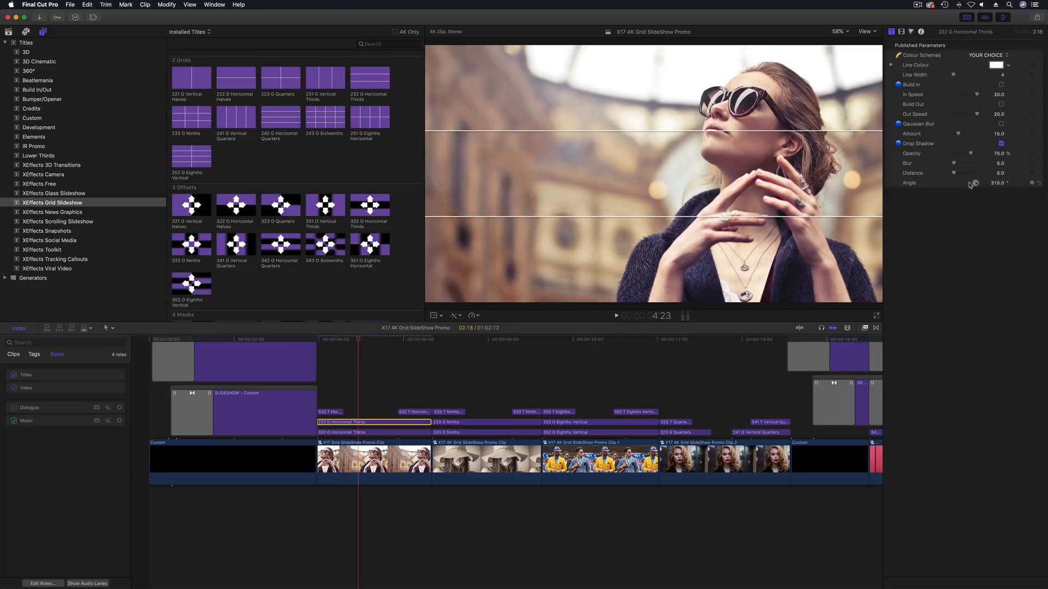
drag(999, 173, 999, 173)
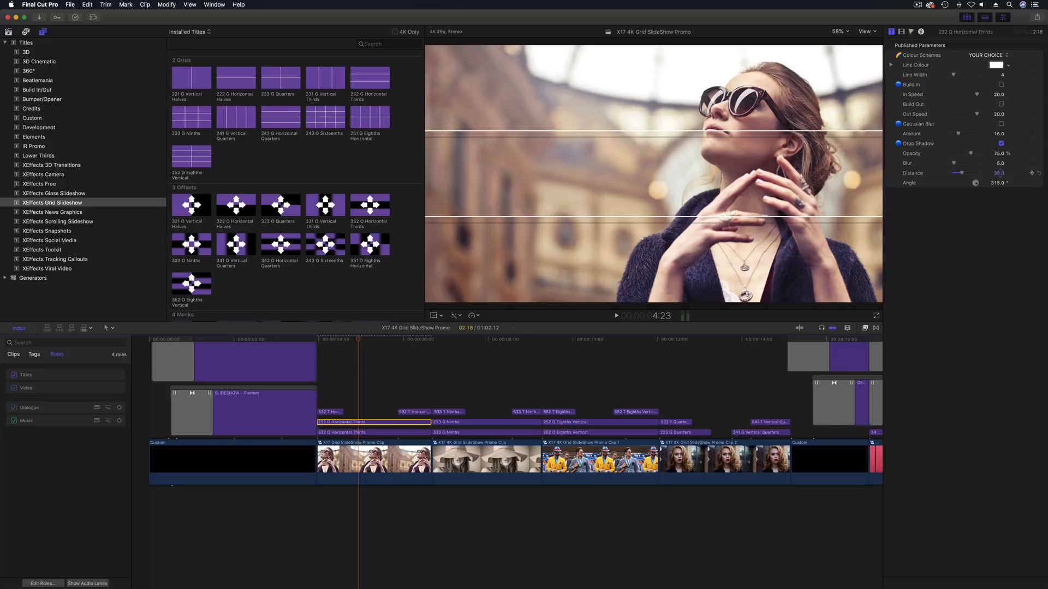
key(super+a)
click(361, 340)
key(super+z)
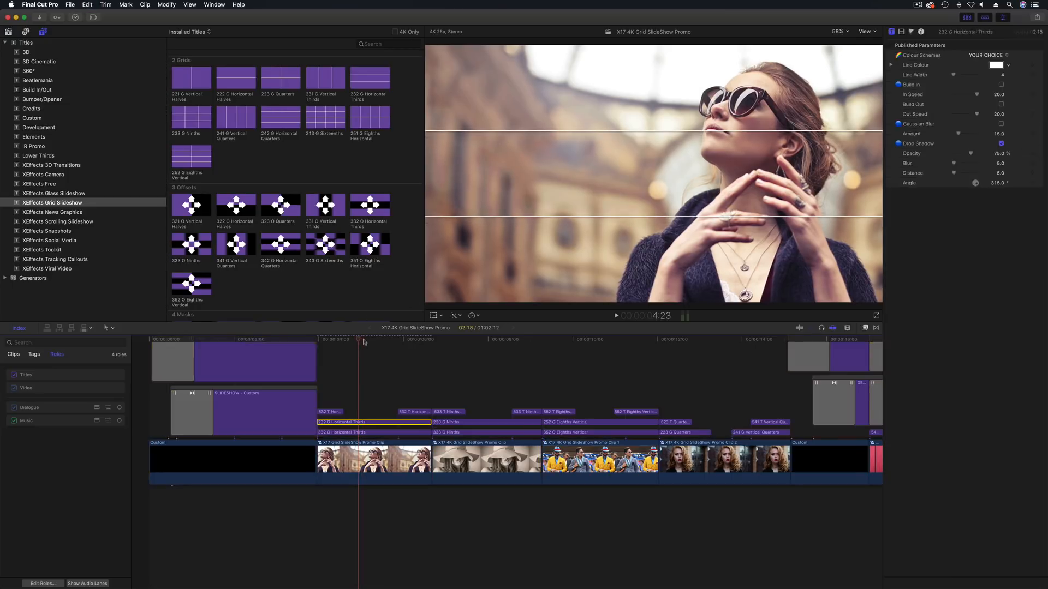
Step: Review the sunglasses photo's closing transition and continue to the hat photo with its ninths grid at 7:19
key(l)
mouse_move(402, 345)
mouse_down()
mouse_move(316, 346)
mouse_move(422, 348)
mouse_up()
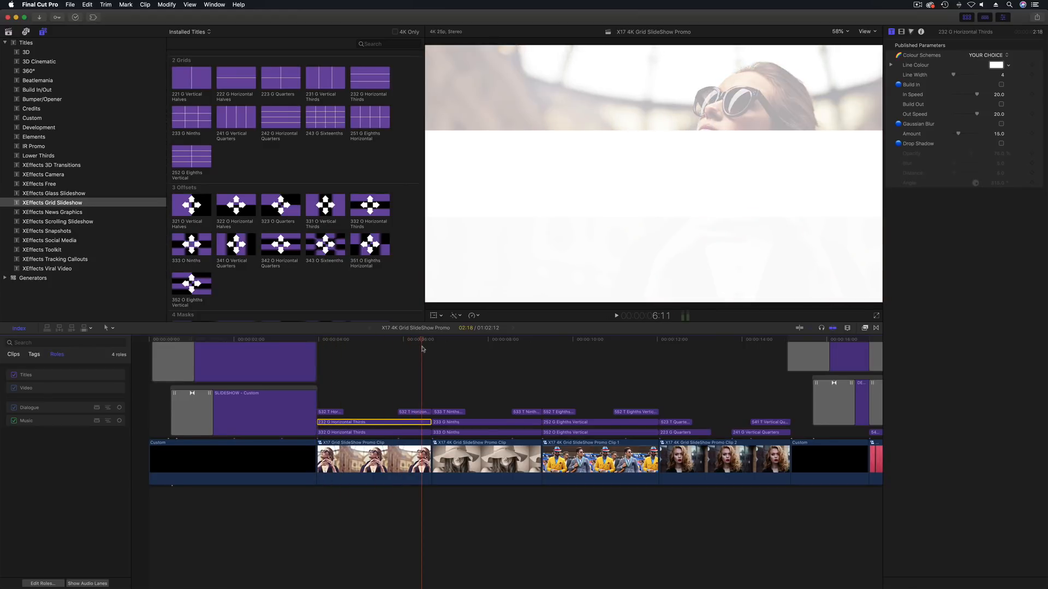
key(l)
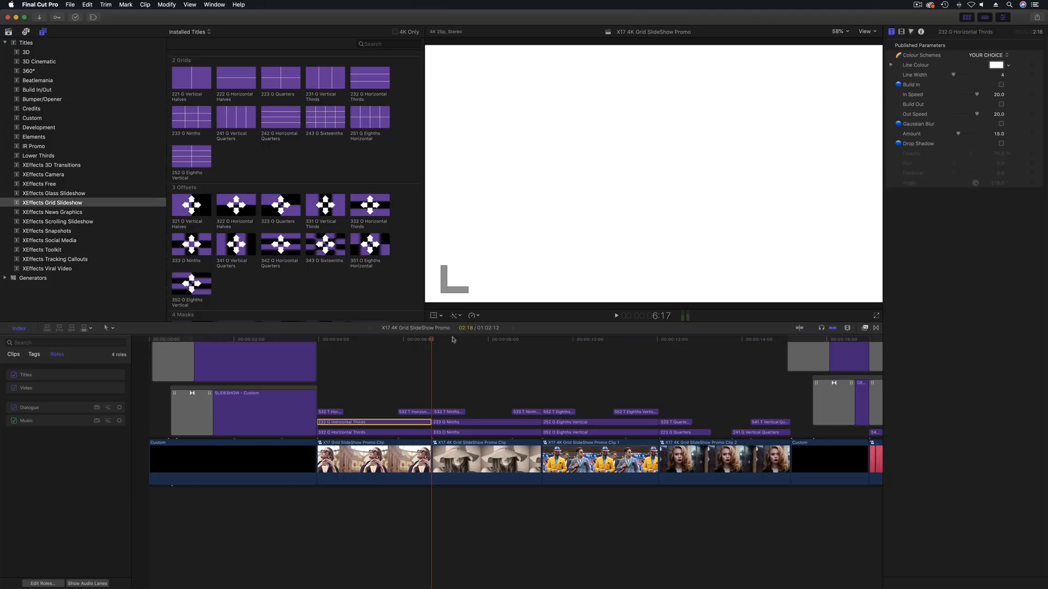
click(440, 342)
drag(441, 342, 478, 344)
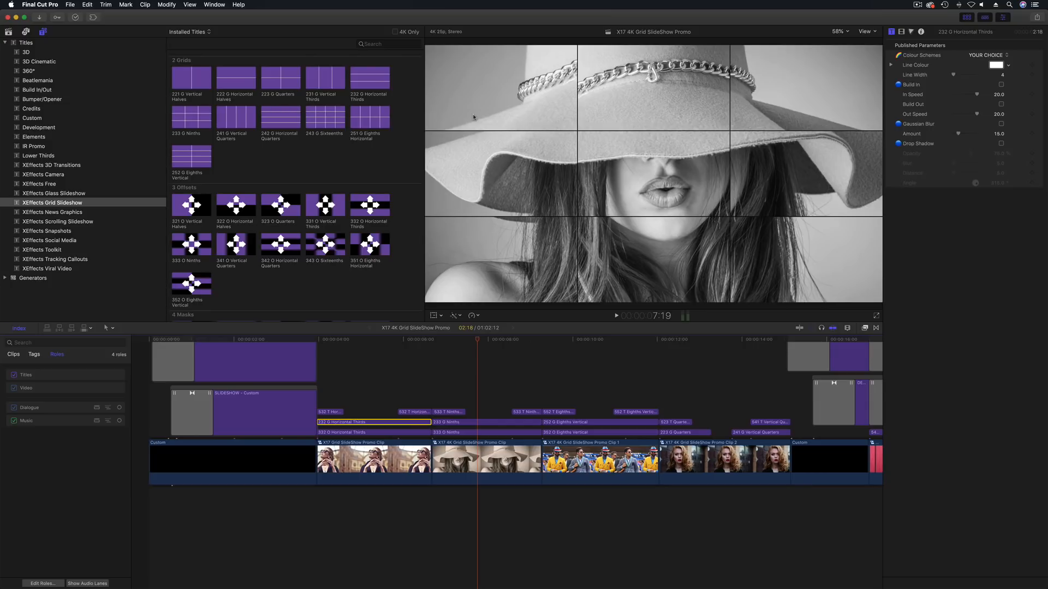
Step: Try a Panel 5 size of 240 and a panel rotation in the hat photo's 333 O Ninths title, and undo both changes
click(478, 434)
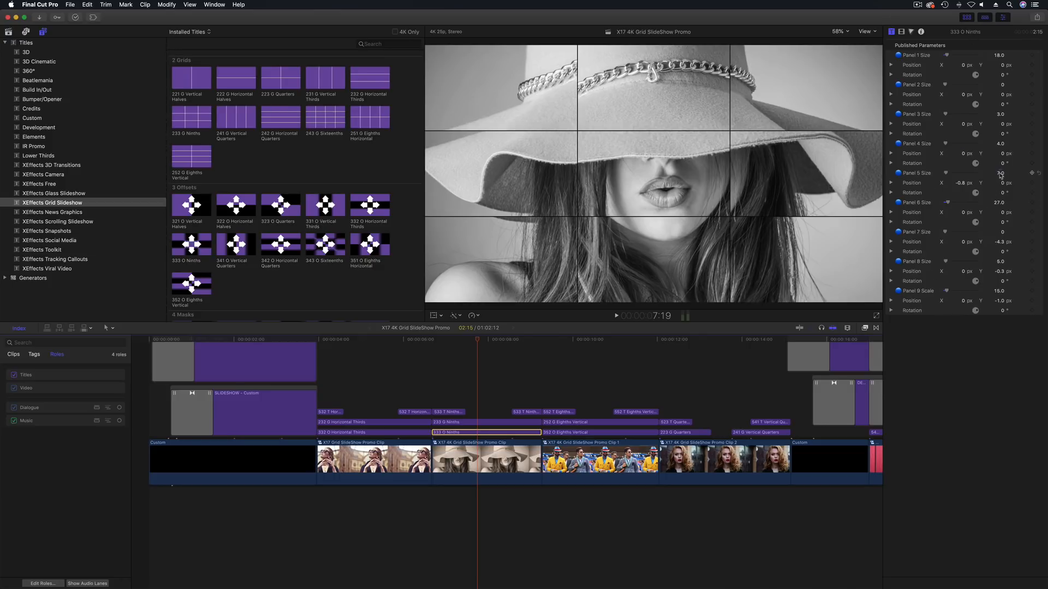
drag(1001, 175, 1014, 193)
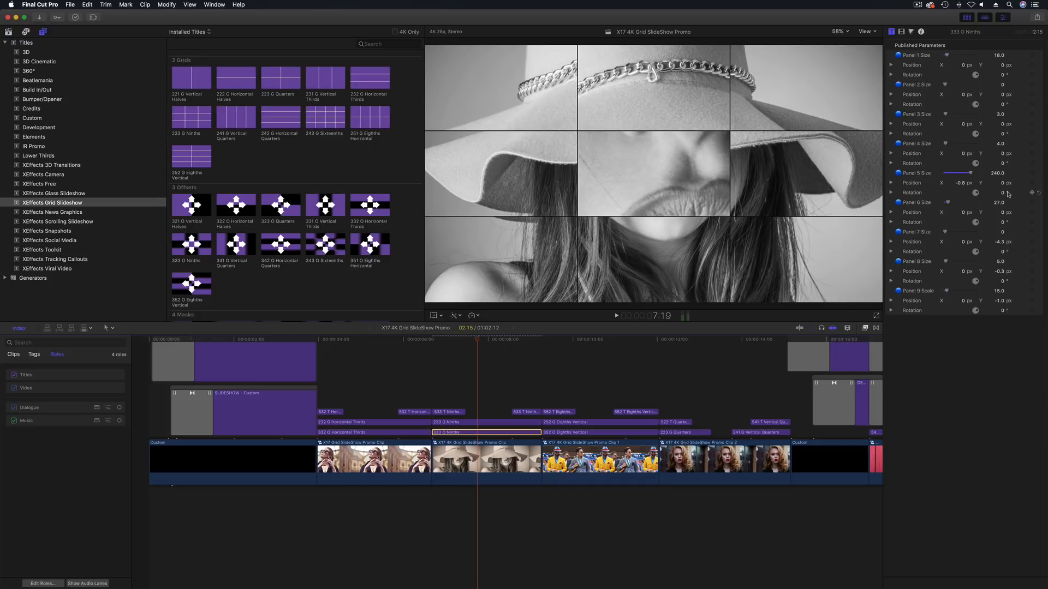
mouse_move(1004, 193)
mouse_down()
mouse_move(969, 193)
mouse_move(1005, 195)
mouse_up()
key(super+z)
key(super+z)
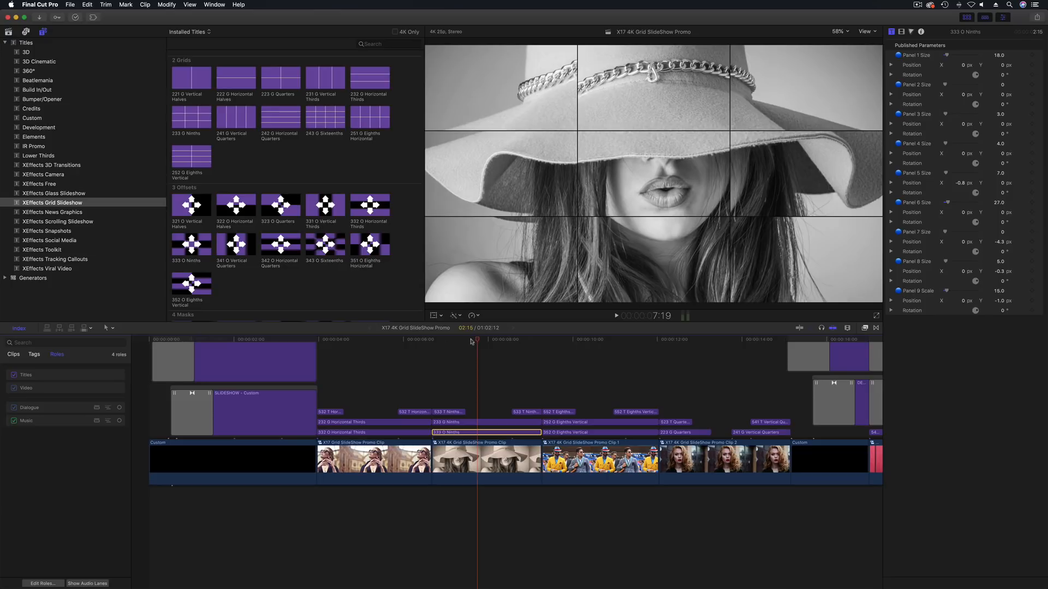
Step: Scrub back through the hat photo's opening transition to the start of its clip at 6:17
drag(476, 341, 458, 341)
click(451, 342)
key(shift+Left)
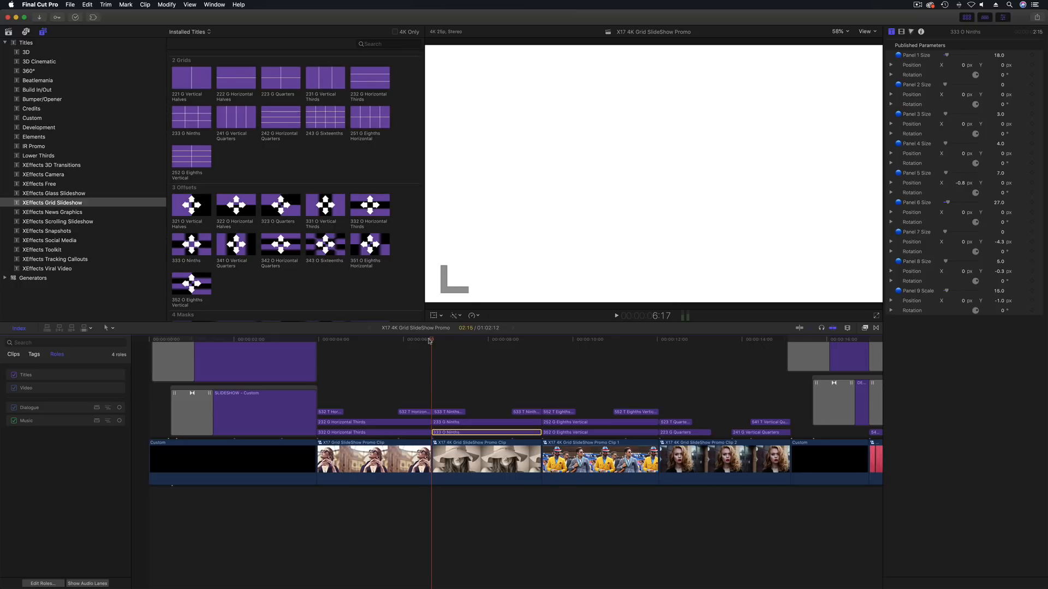
Step: Review the remaining photos of the promo up to the final red-haired woman's sixteenths transition at 52:19
drag(430, 341, 686, 354)
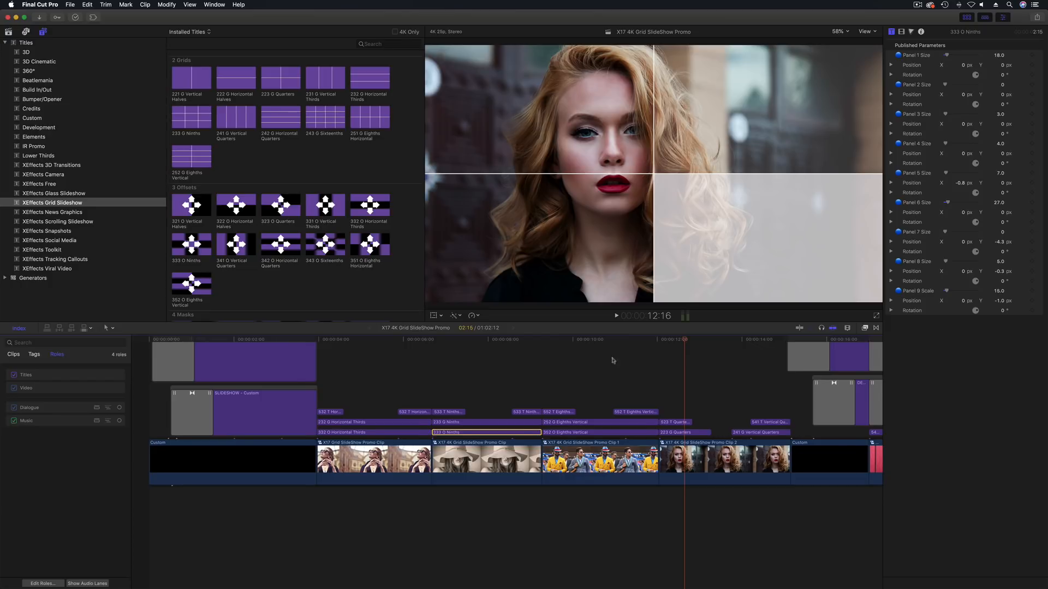
scroll(606, 362, right, 10)
scroll(594, 362, right, 10)
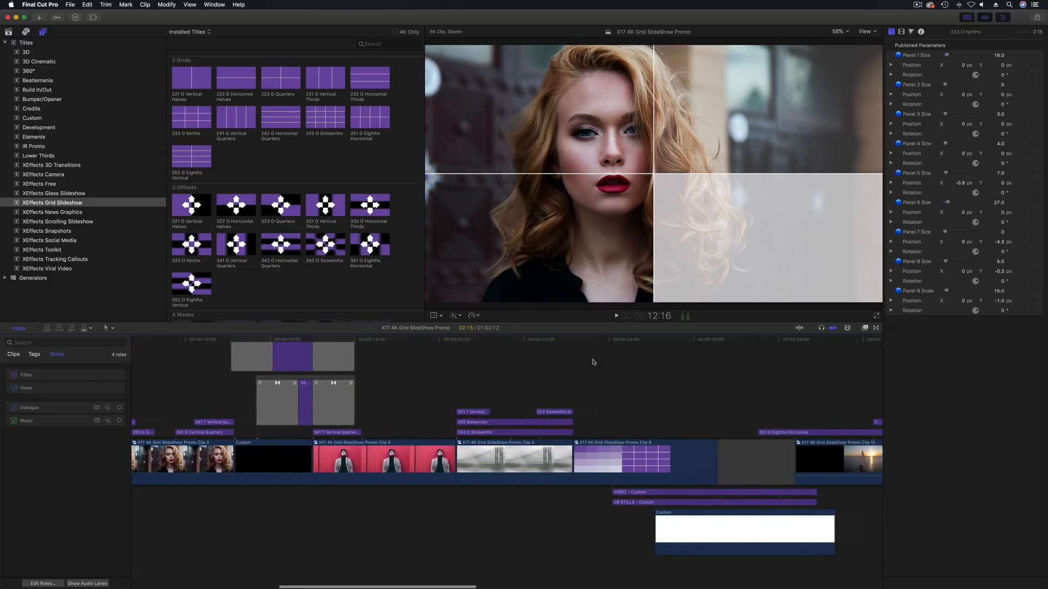
scroll(535, 355, right, 10)
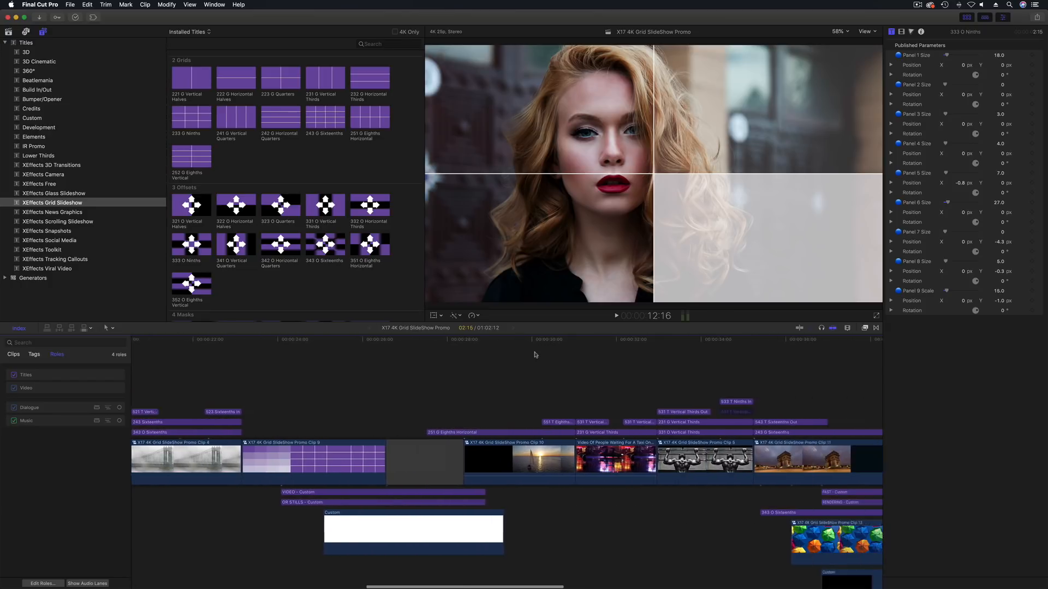
scroll(536, 355, up, 1)
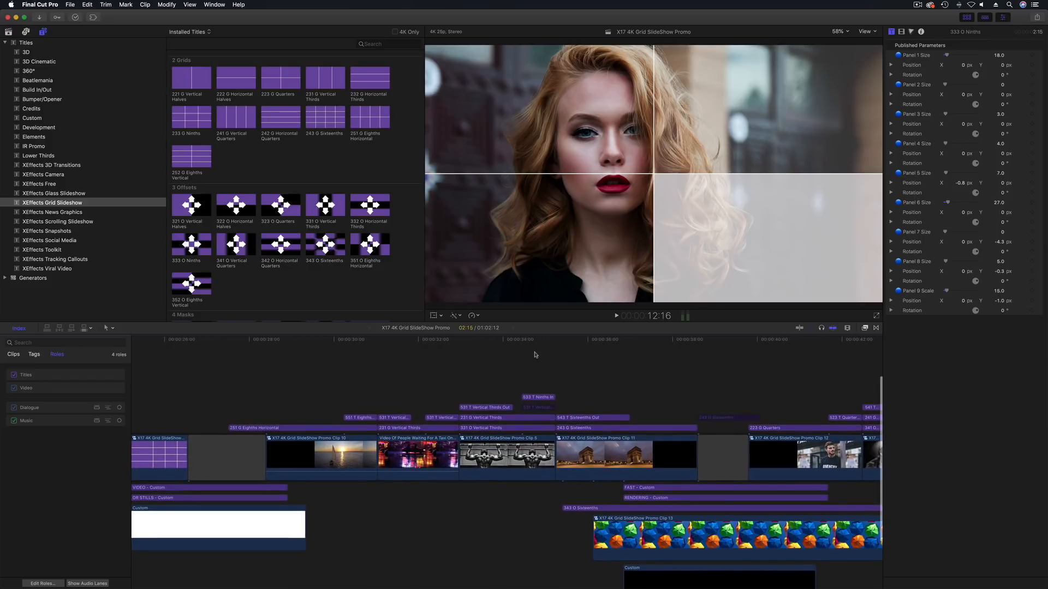
scroll(273, 349, right, 8)
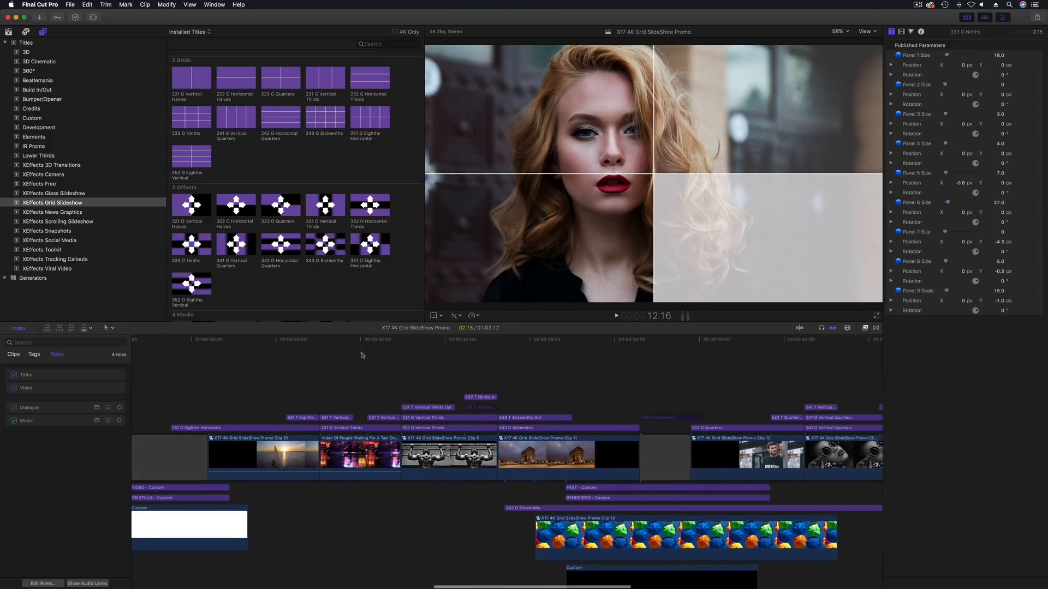
scroll(649, 357, right, 6)
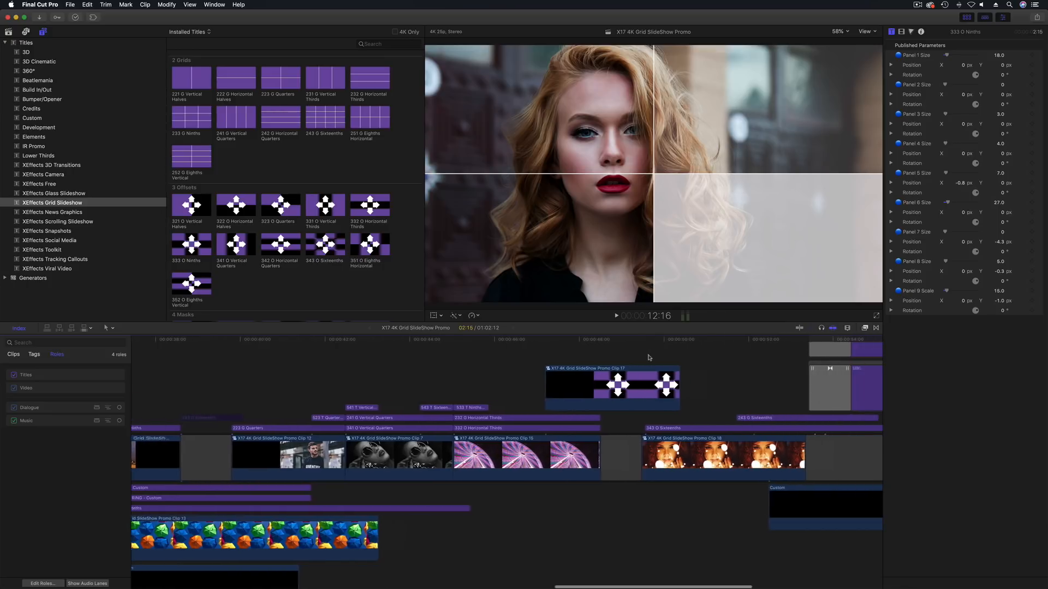
drag(635, 340, 686, 344)
drag(674, 343, 674, 343)
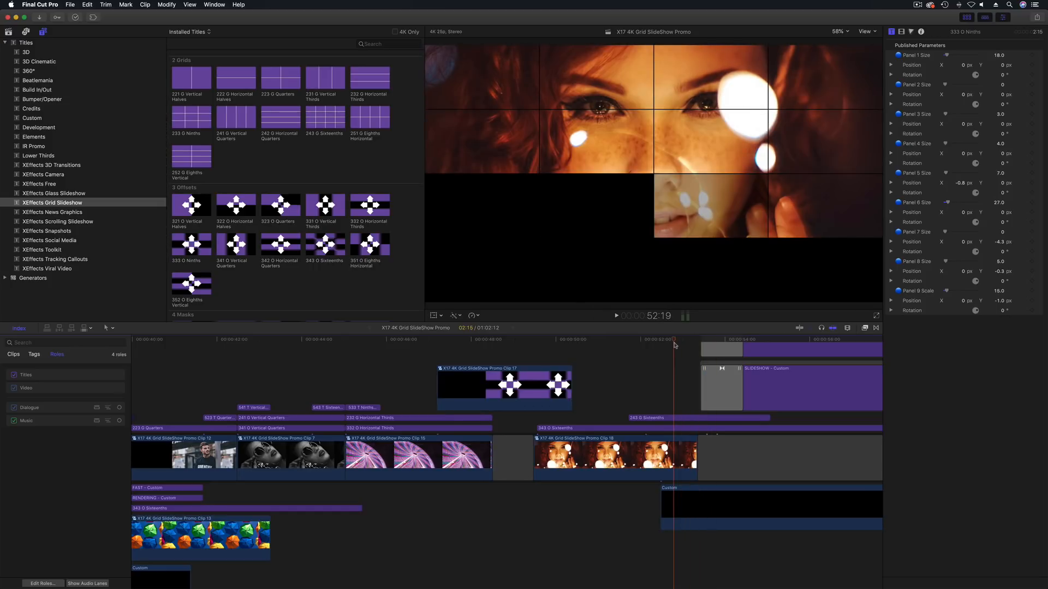
Step: Set the brightness of the Custom background clip beneath the final photo's transition to 0%
click(694, 523)
click(995, 56)
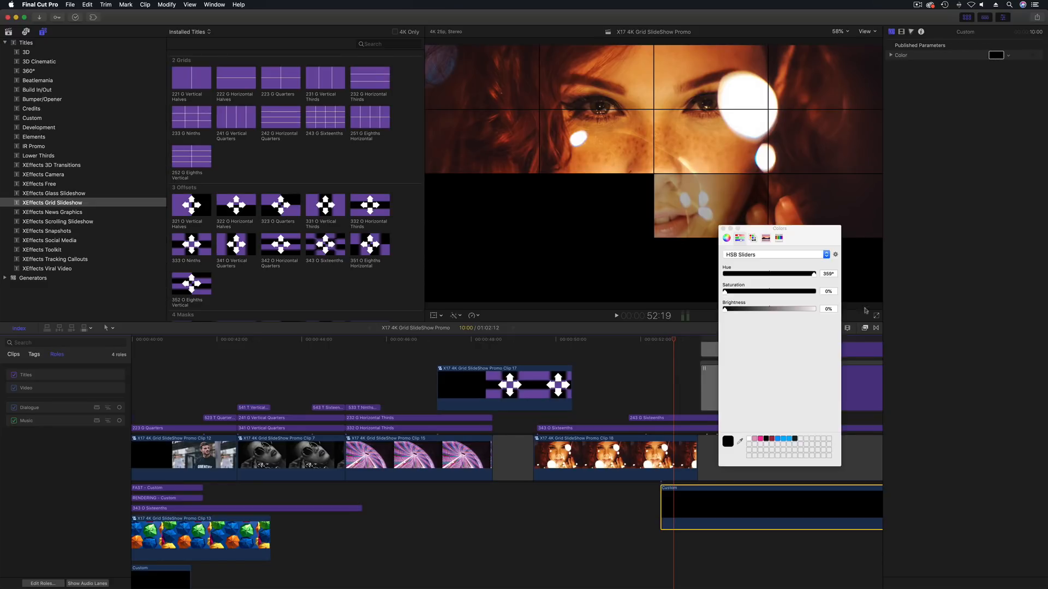
drag(751, 311, 682, 311)
click(723, 229)
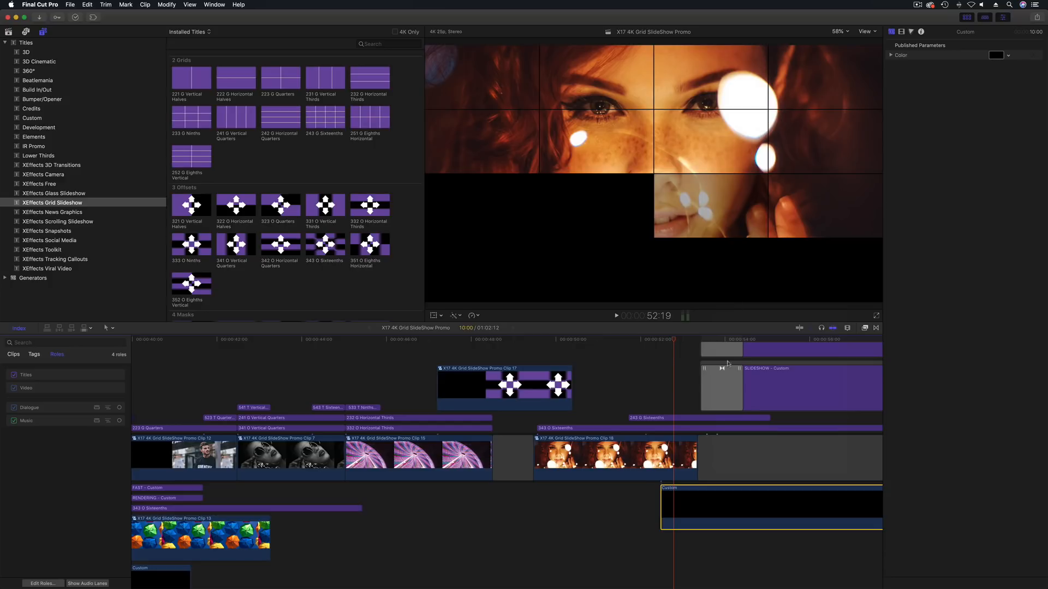
Step: Move the closing GRID and SLIDESHOW titles below the primary storyline, above the black background, and delete the leftover cross dissolve
scroll(669, 369, up, 2)
scroll(669, 368, up, 2)
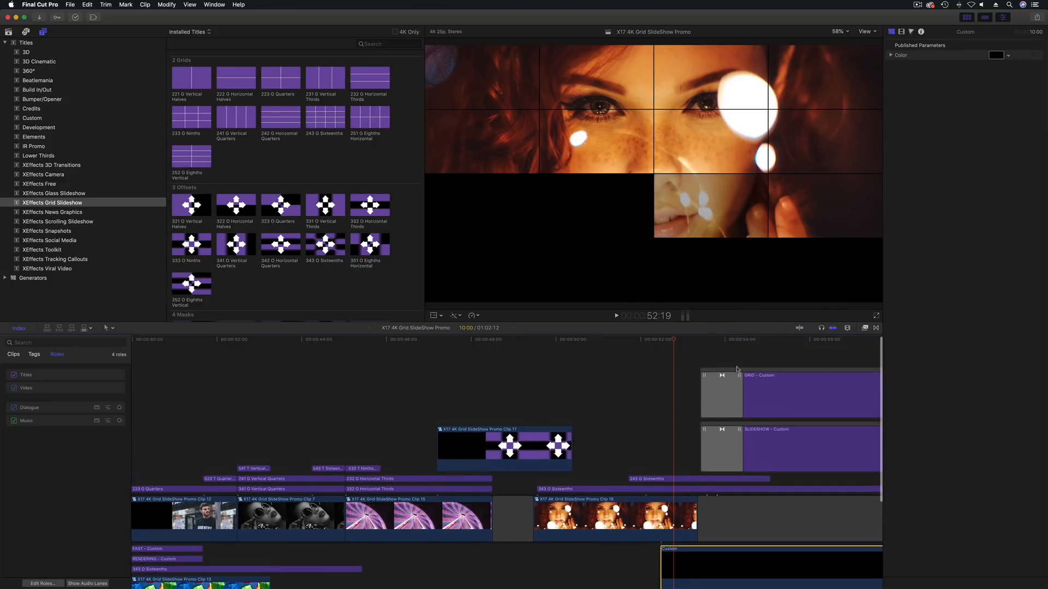
click(775, 339)
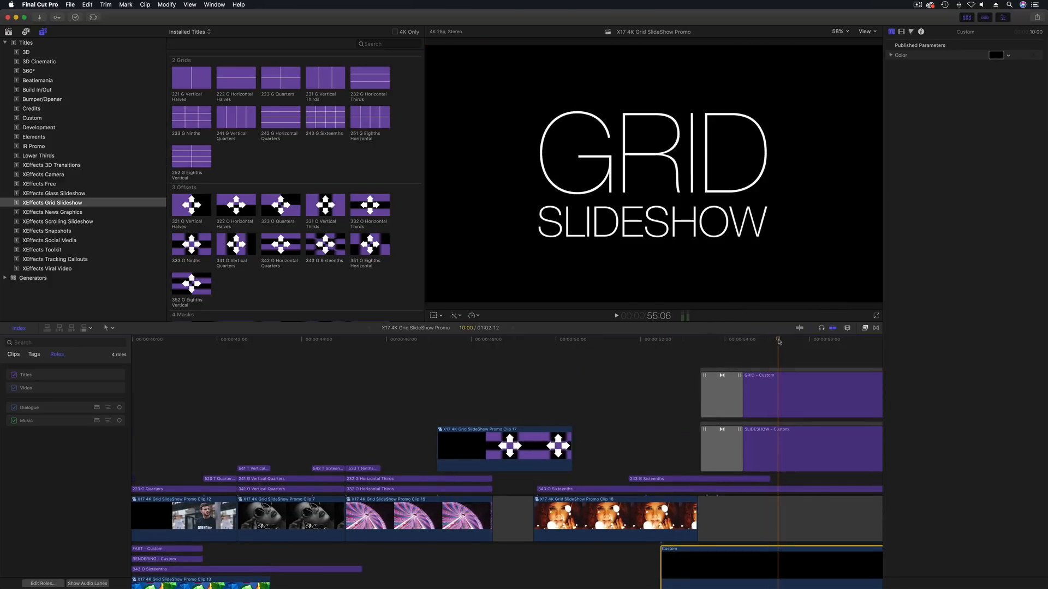
drag(652, 322, 653, 258)
drag(774, 388, 716, 486)
drag(658, 276, 685, 281)
drag(754, 310, 710, 481)
drag(673, 276, 710, 276)
click(722, 369)
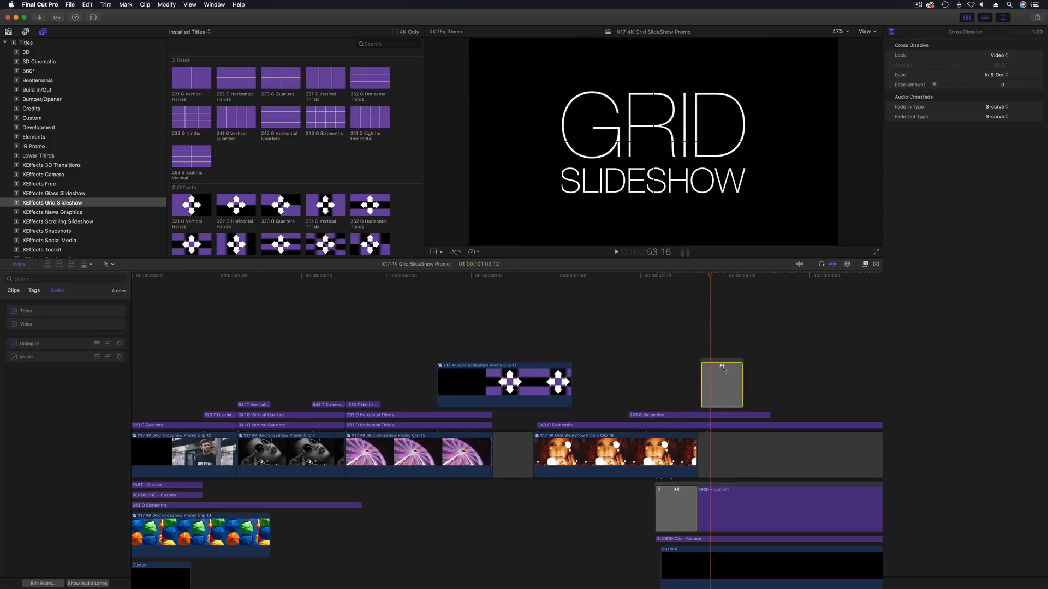
key(Delete)
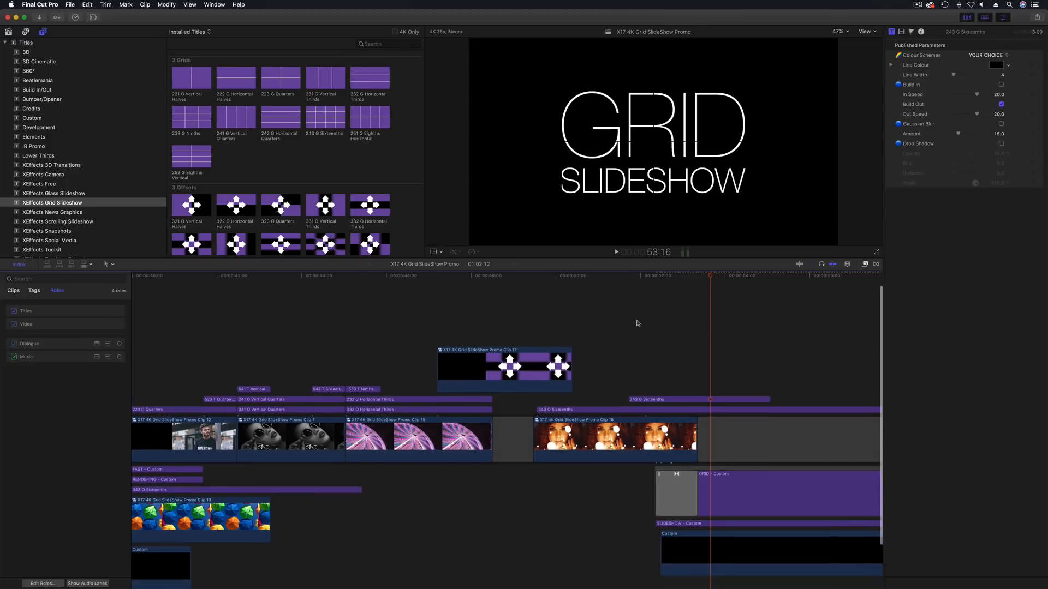
Step: Trim the final photo's 243 G Sixteenths grid to a 1:16 duration so it ends with the photo clip
scroll(613, 291, down, 2)
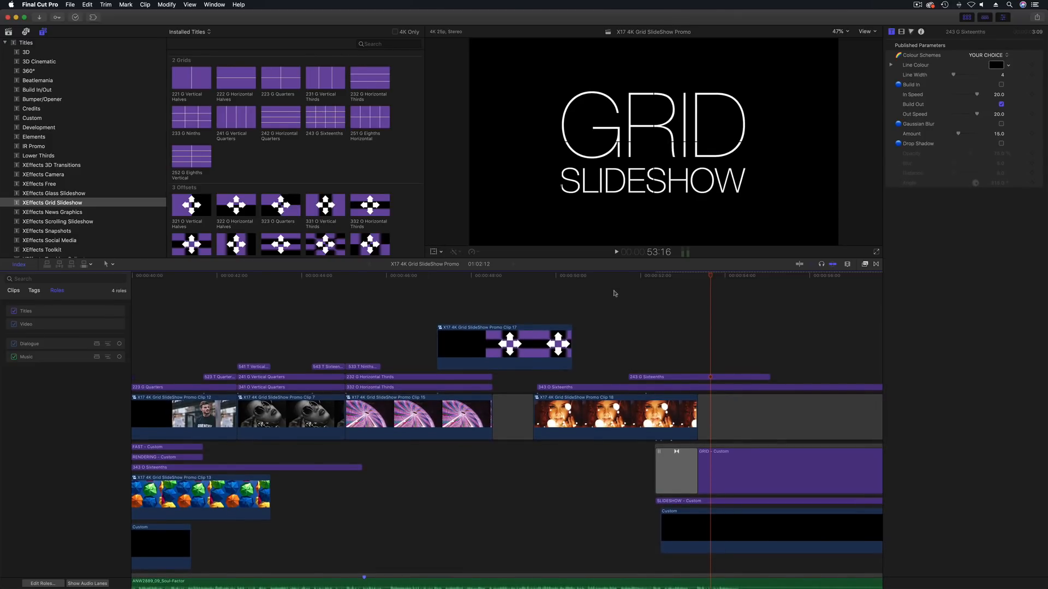
click(624, 276)
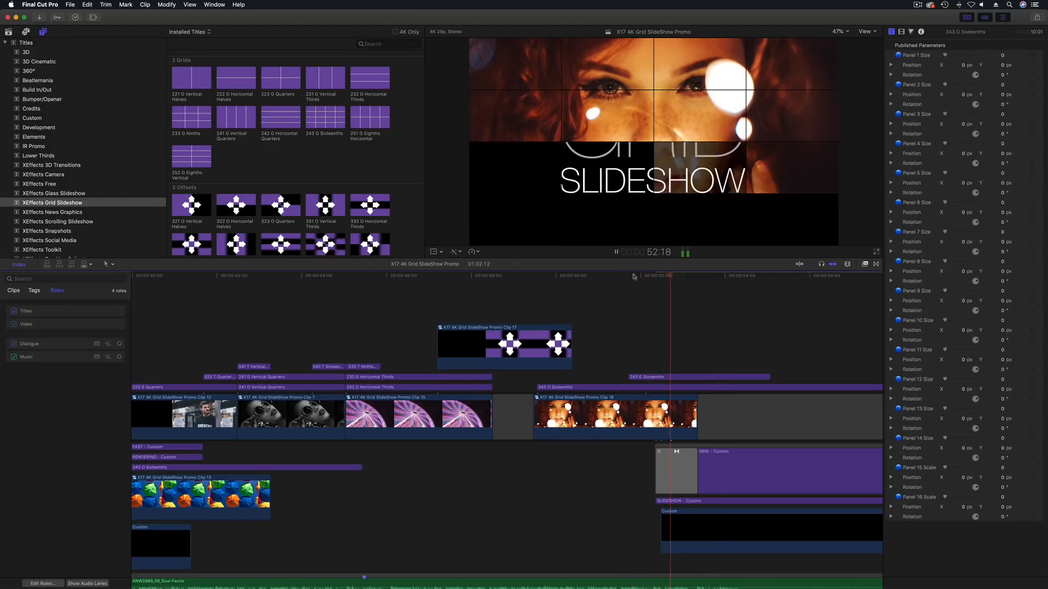
key(space)
click(691, 277)
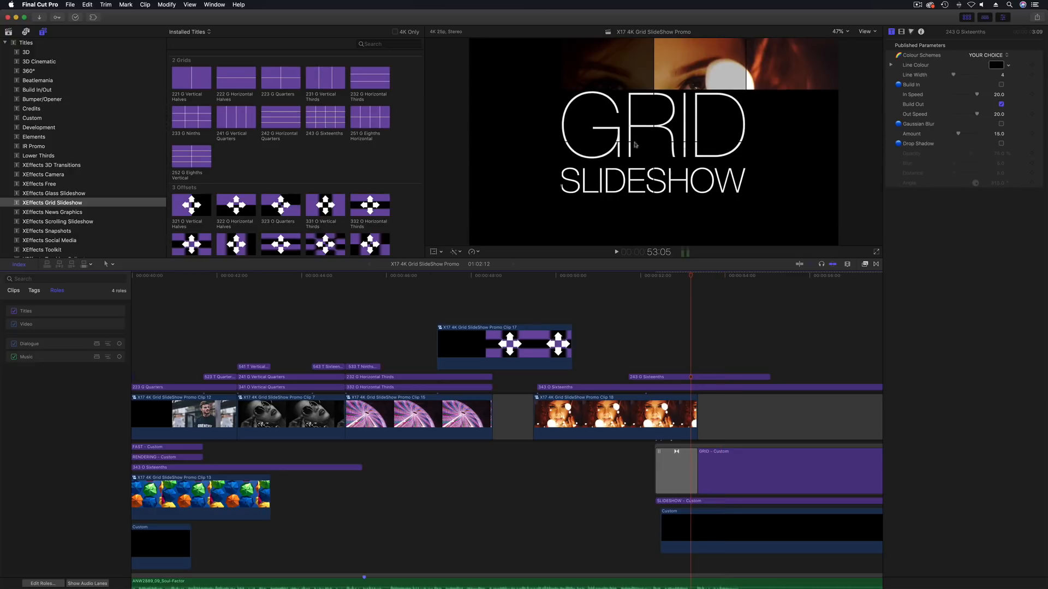
drag(769, 377, 697, 380)
drag(667, 276, 693, 284)
click(677, 378)
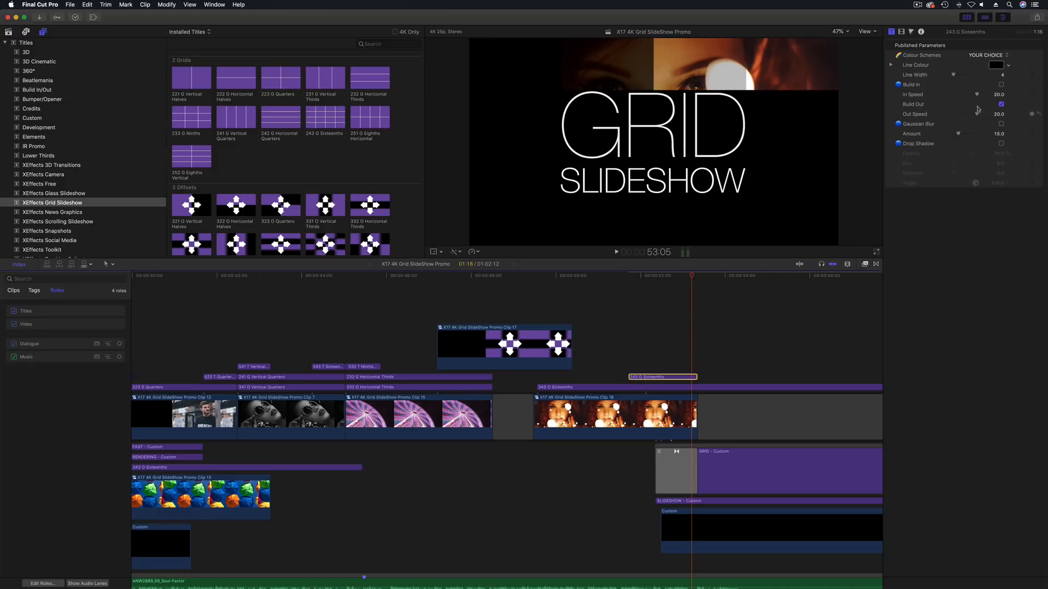
Step: Turn on Build In for the final photo's 243 G Sixteenths grid and play the section from 51:12
click(620, 276)
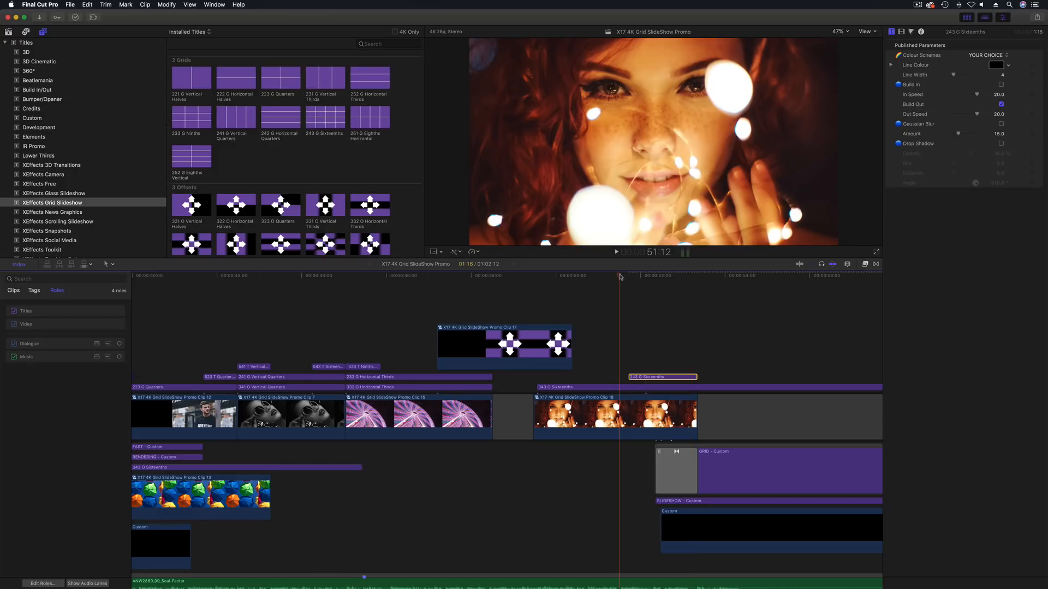
key(space)
click(1001, 84)
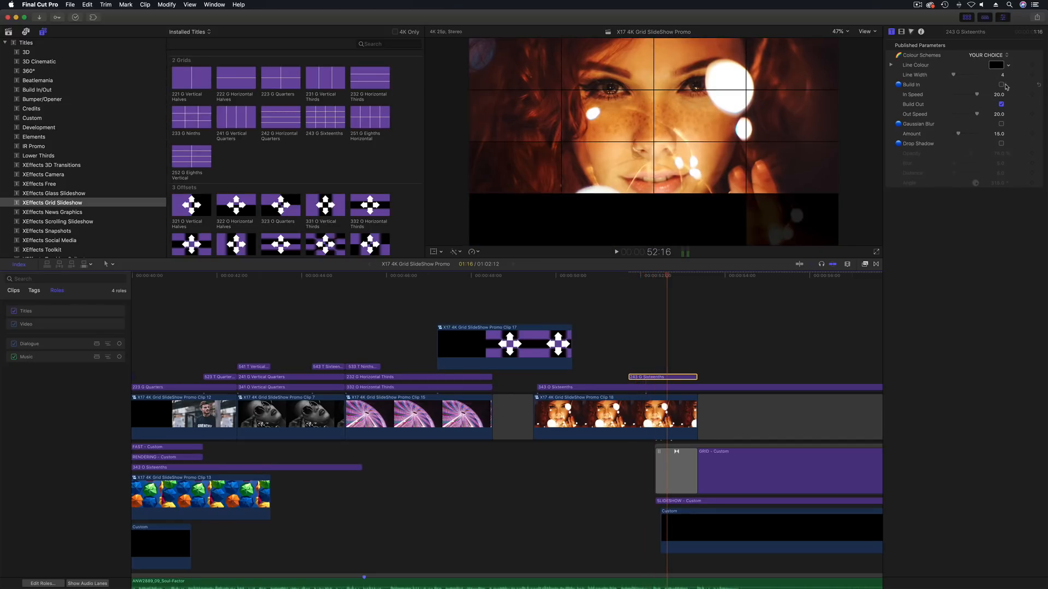
click(620, 277)
key(space)
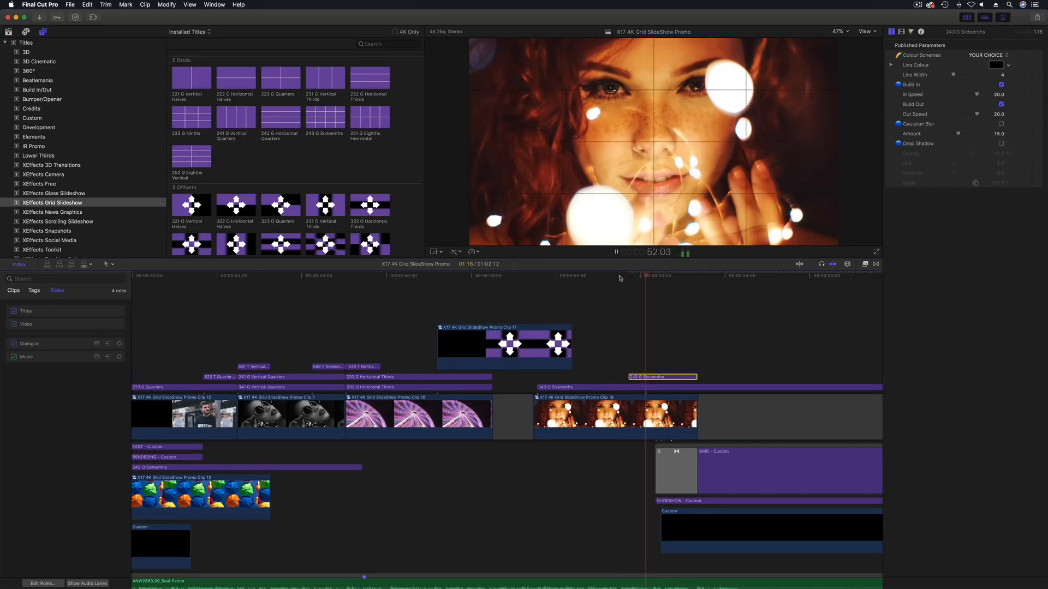
key(space)
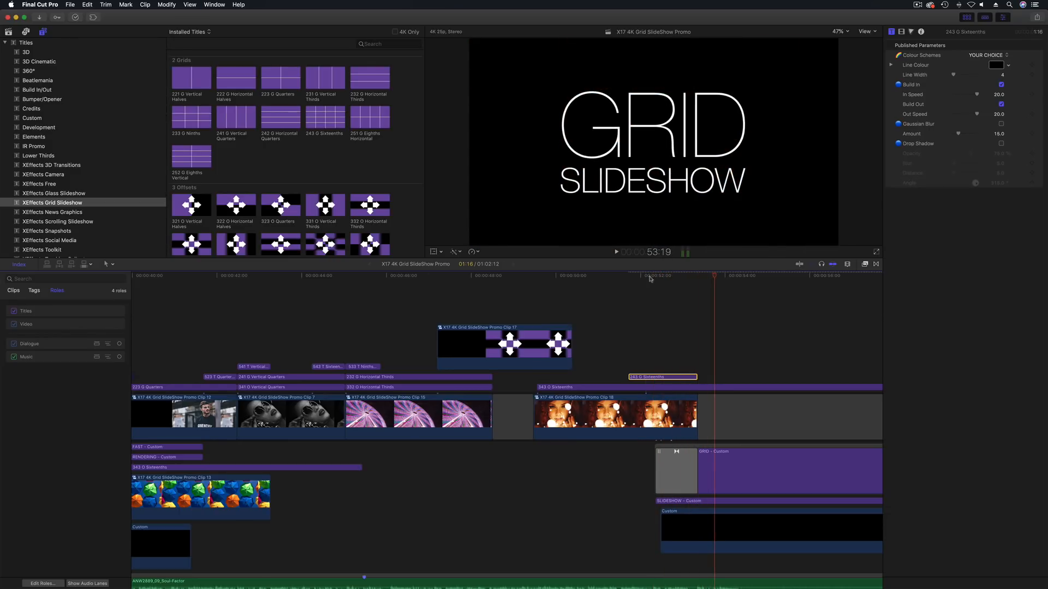
Step: Scrub through the final photo's closing transition to 52:22
scroll(660, 279, down, 3)
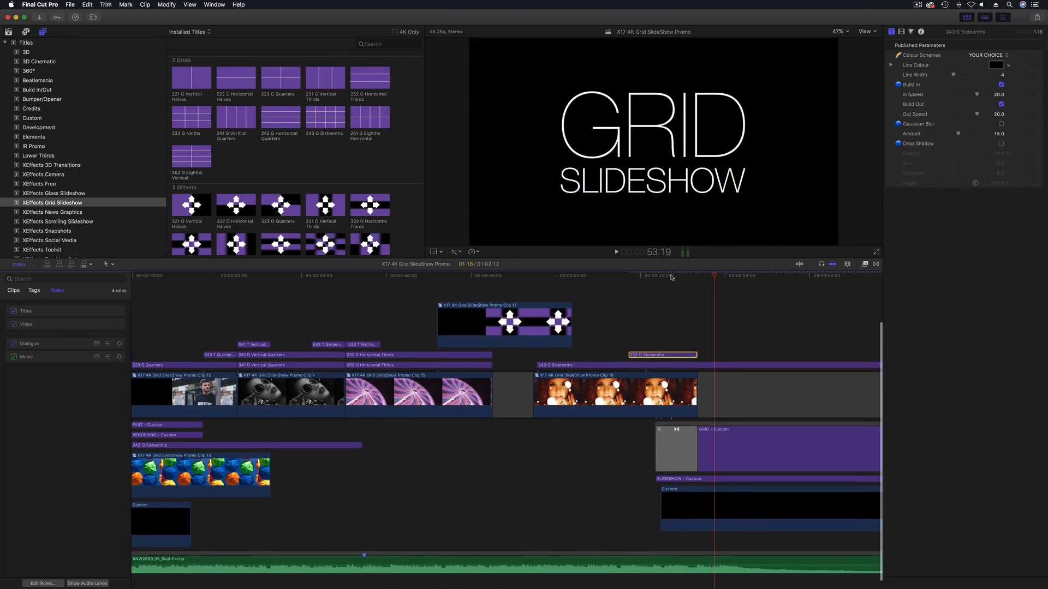
click(667, 277)
mouse_move(667, 277)
mouse_down()
mouse_move(696, 280)
mouse_move(662, 282)
mouse_move(682, 282)
mouse_up()
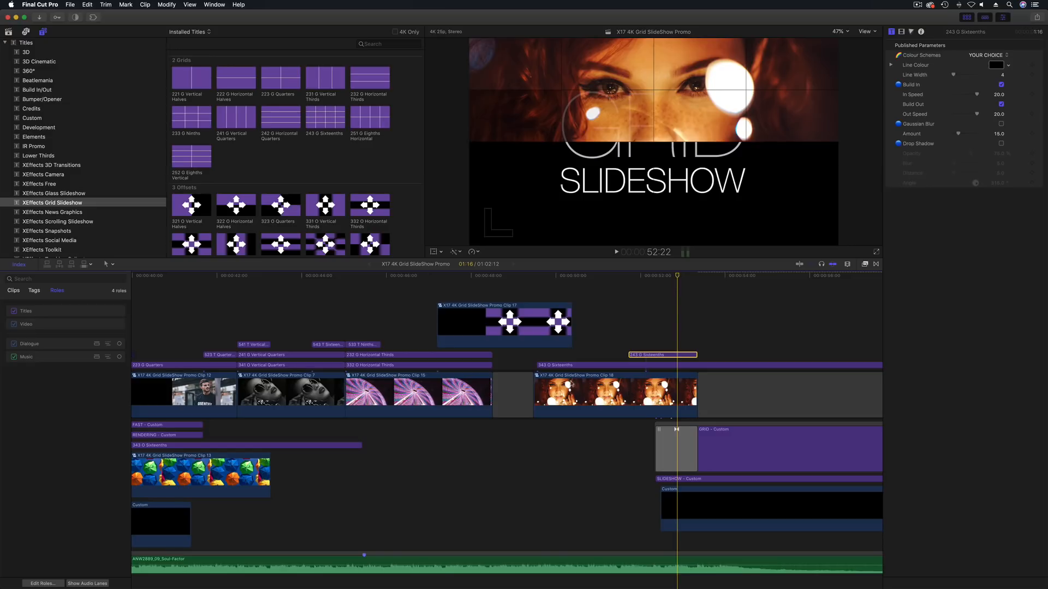
Step: Open the final photo's compound clip and examine the Zoom Up Down effect on its nested photo clip
double_click(601, 392)
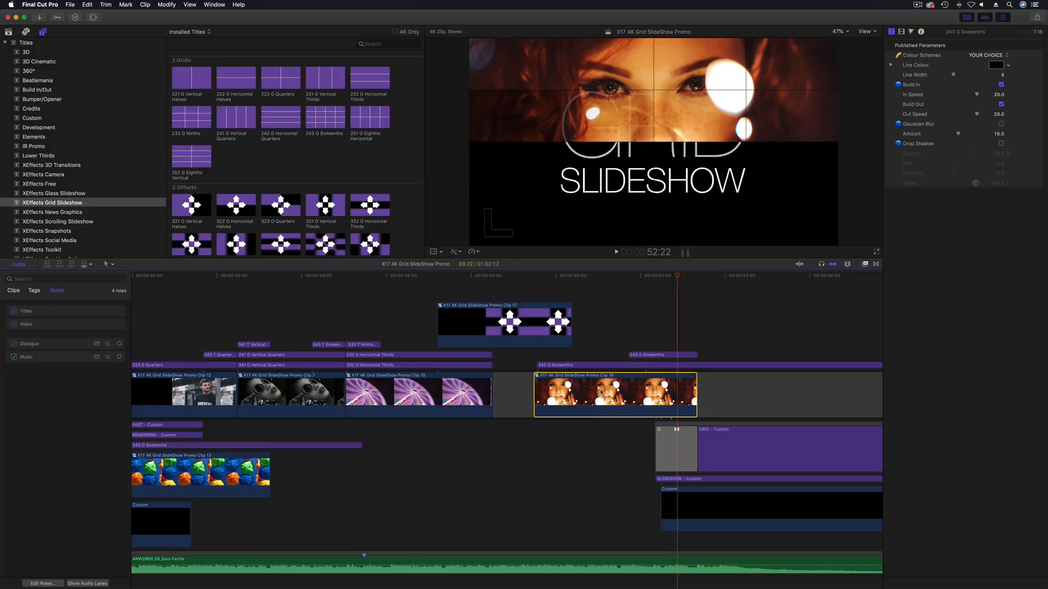
drag(233, 277, 207, 278)
click(211, 434)
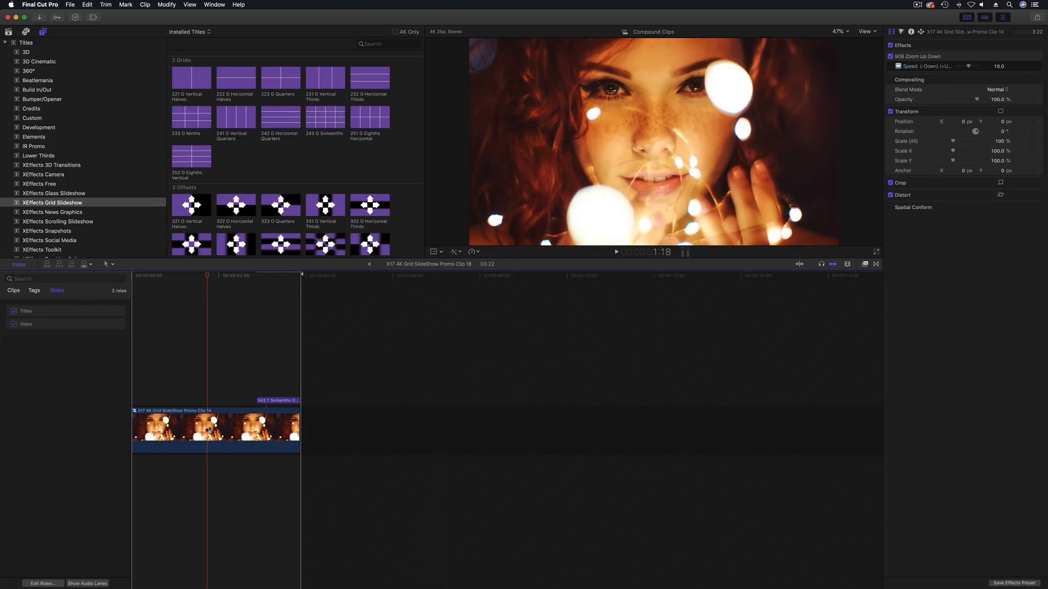
click(210, 430)
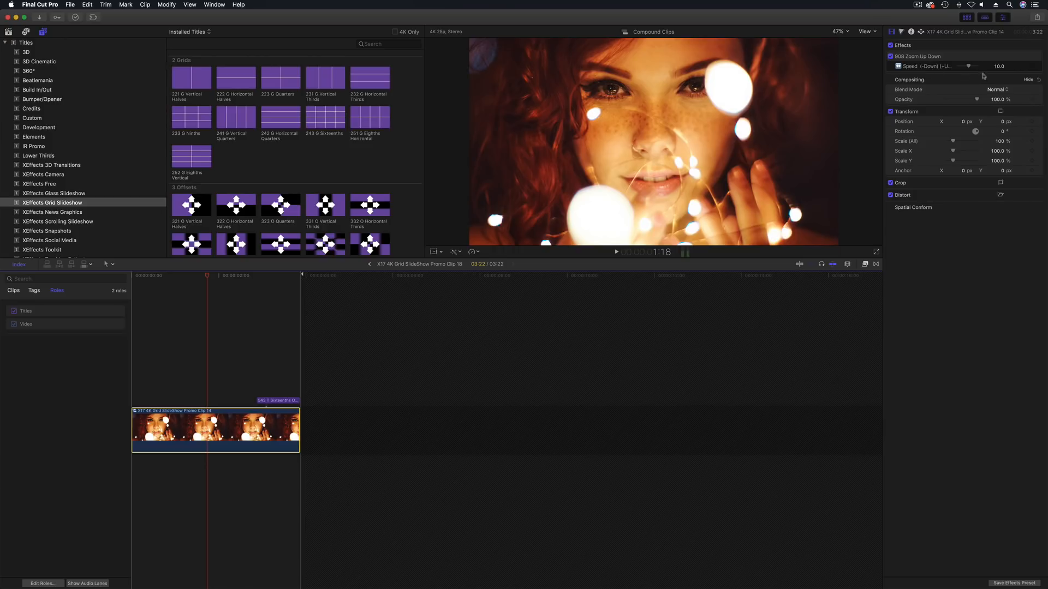
Step: Examine the published parameters and blend mode of the nested 543 T Sixteenths Out title at 3:04
mouse_move(256, 275)
mouse_down()
mouse_move(284, 280)
mouse_move(270, 280)
mouse_up()
click(278, 401)
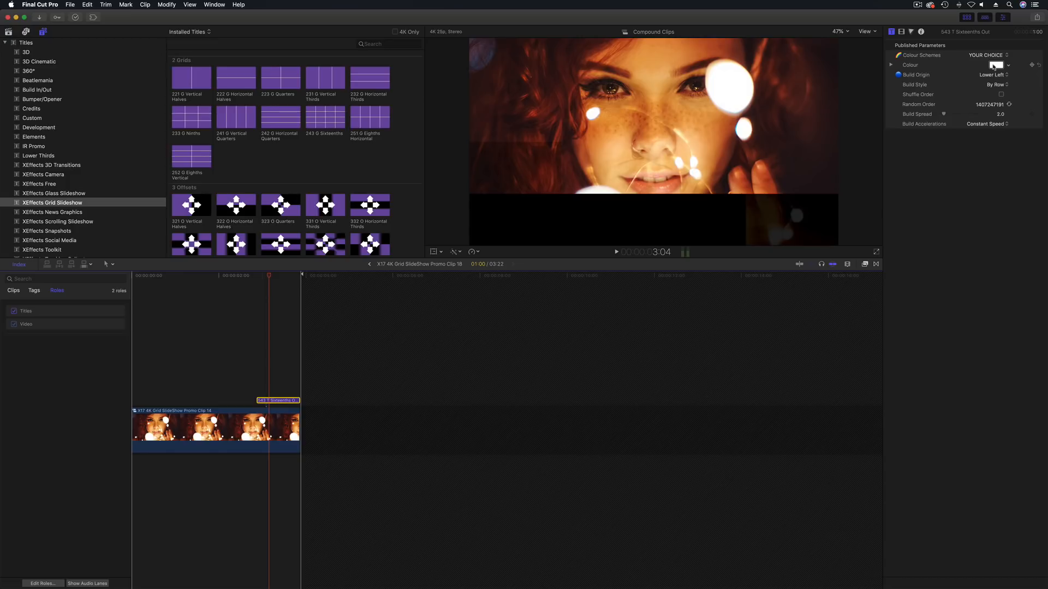
click(902, 32)
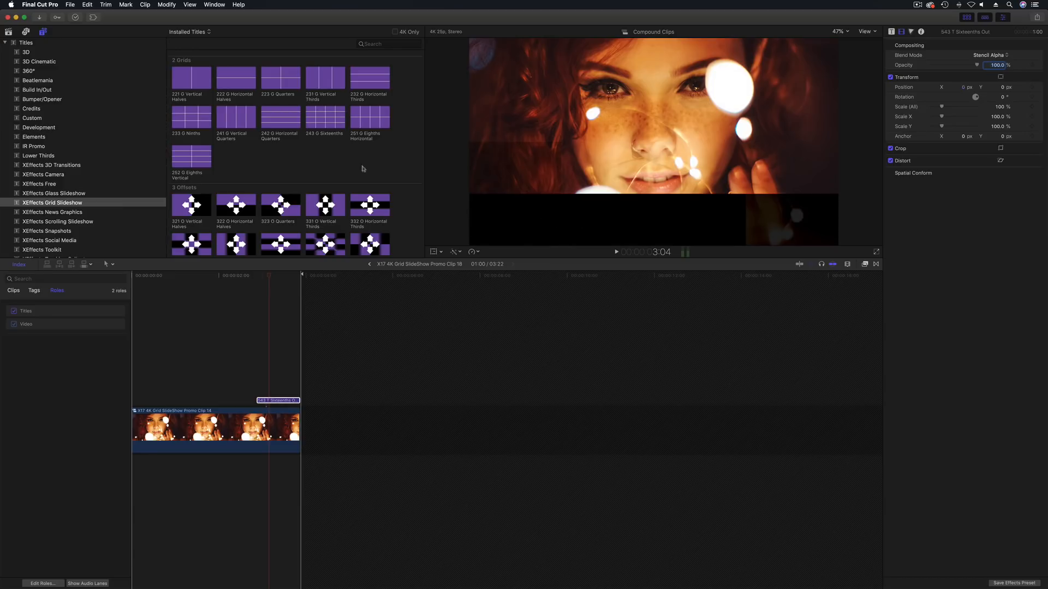
Step: Set the Player Background to Checkerboard in the playback preferences
click(39, 5)
click(44, 29)
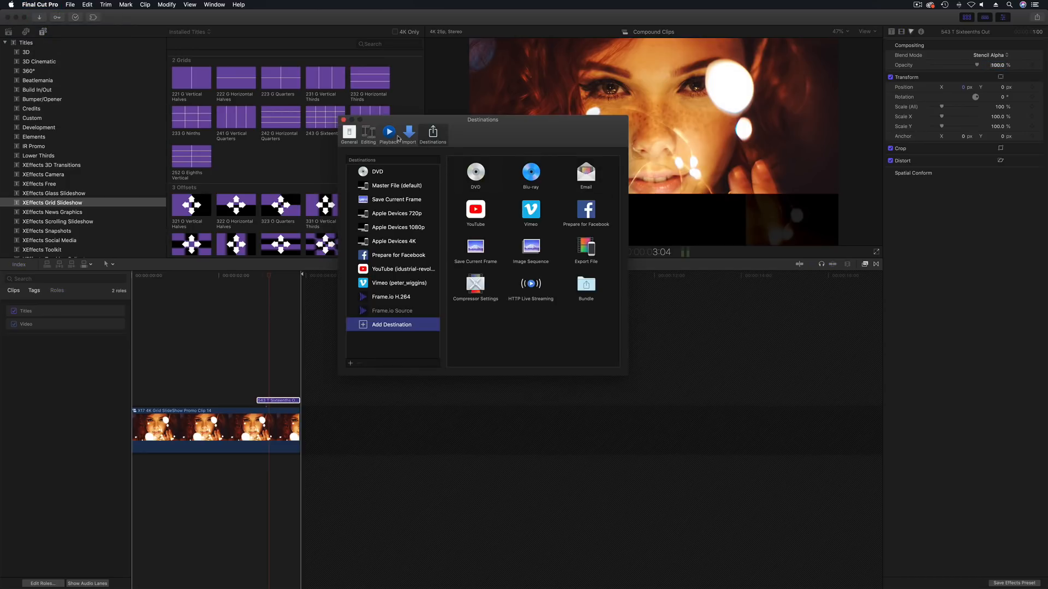
click(408, 136)
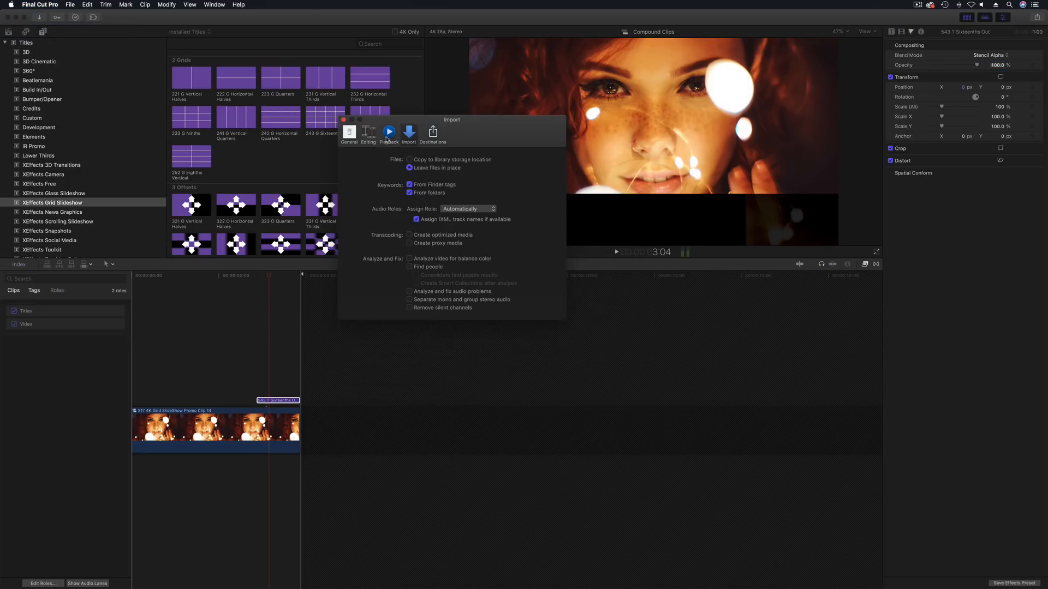
click(372, 138)
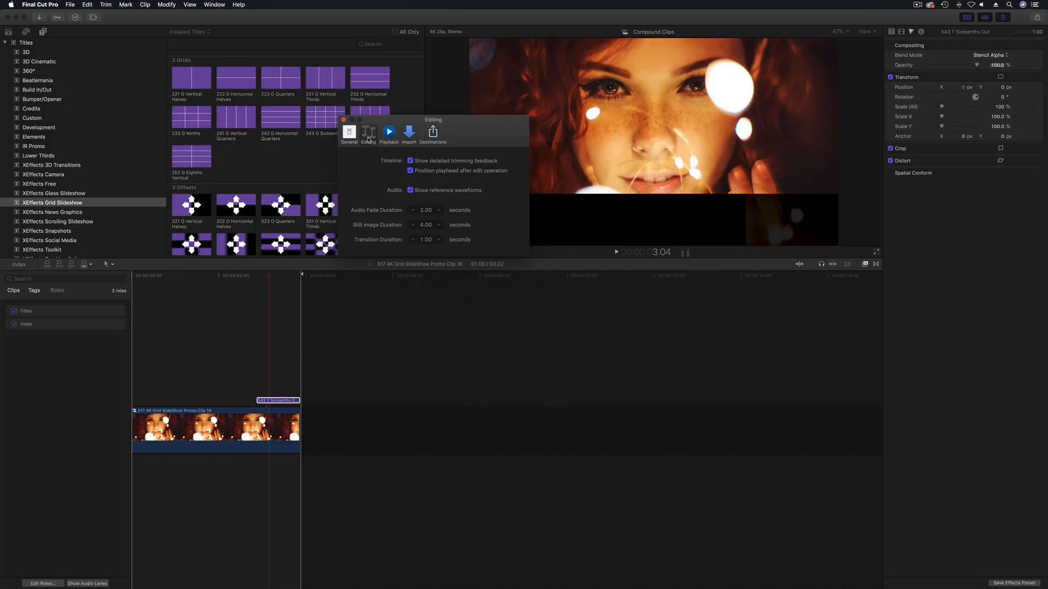
click(352, 138)
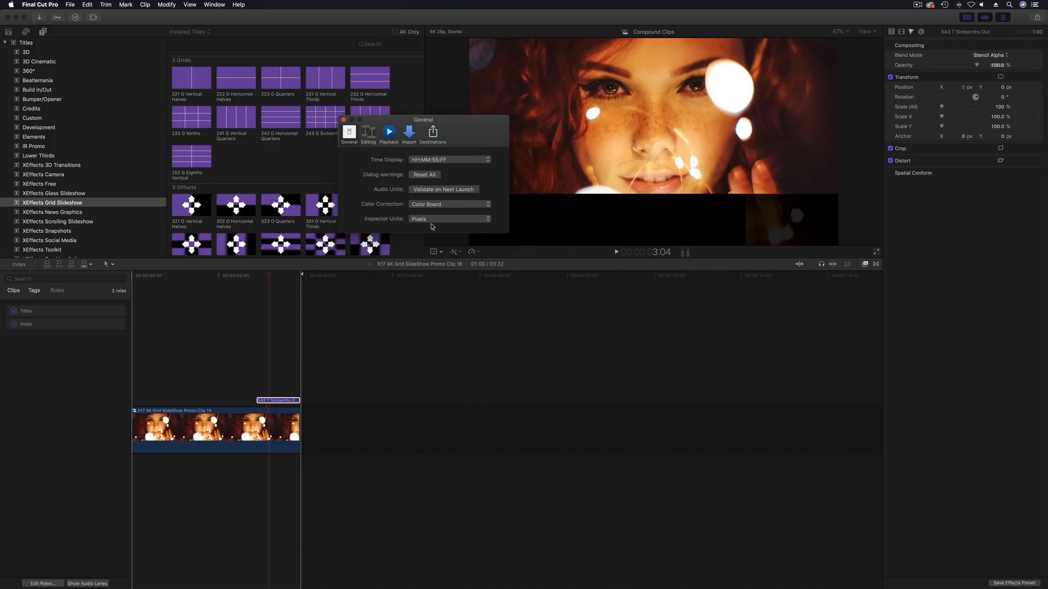
click(368, 135)
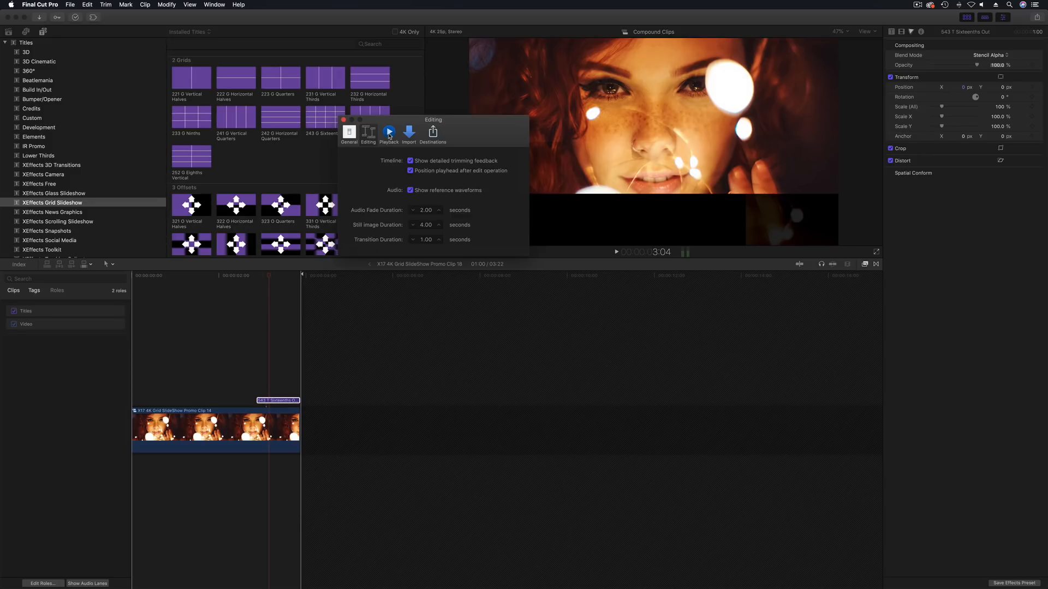
click(390, 134)
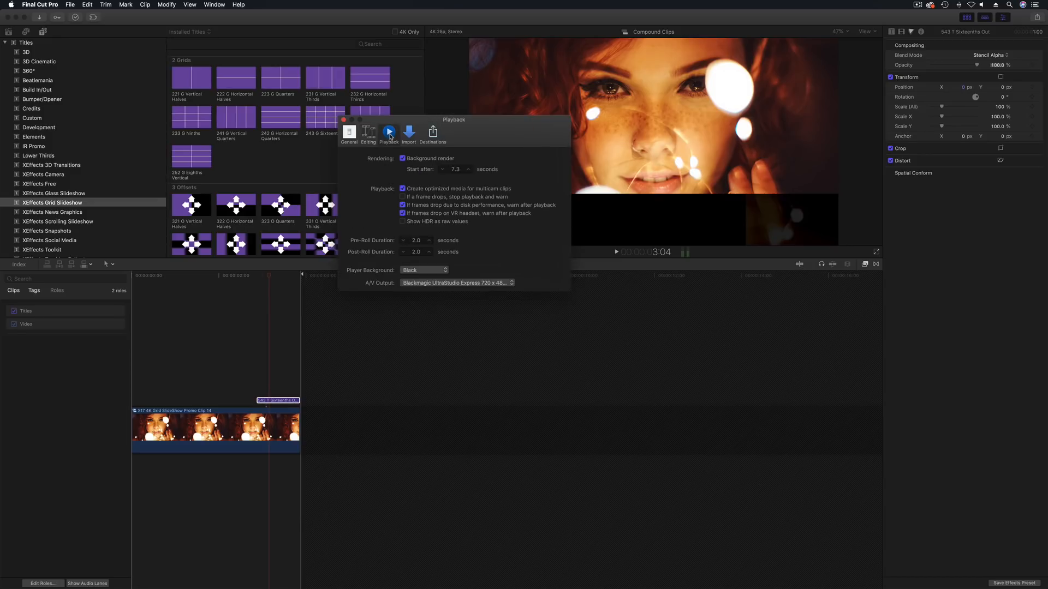
click(431, 272)
click(428, 285)
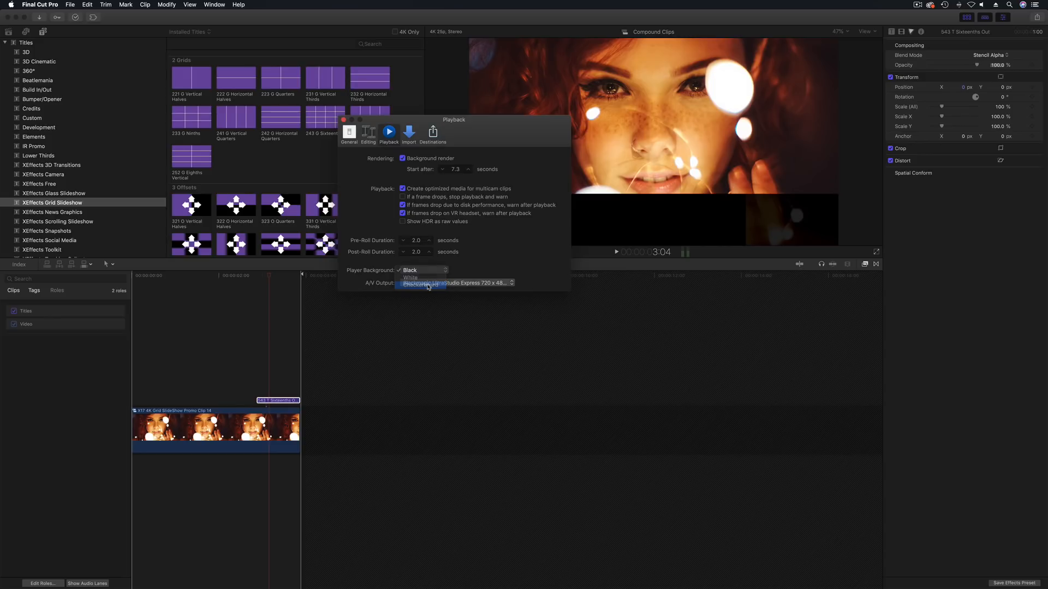
Step: Close the preferences, check the nested clip's stencil alpha transition at 3:08, and return to the main promo timeline
click(343, 119)
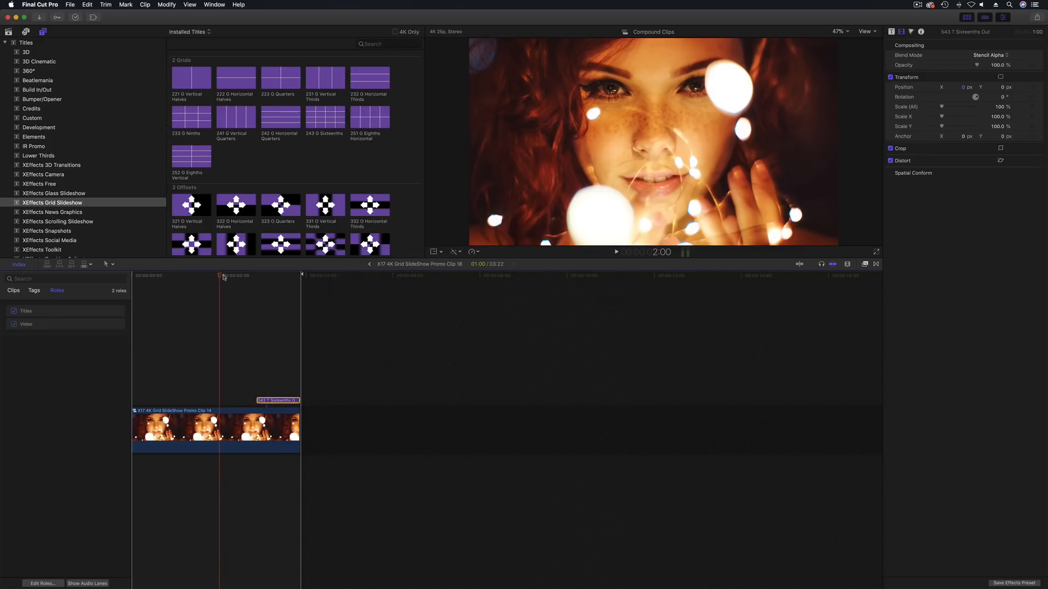
click(280, 285)
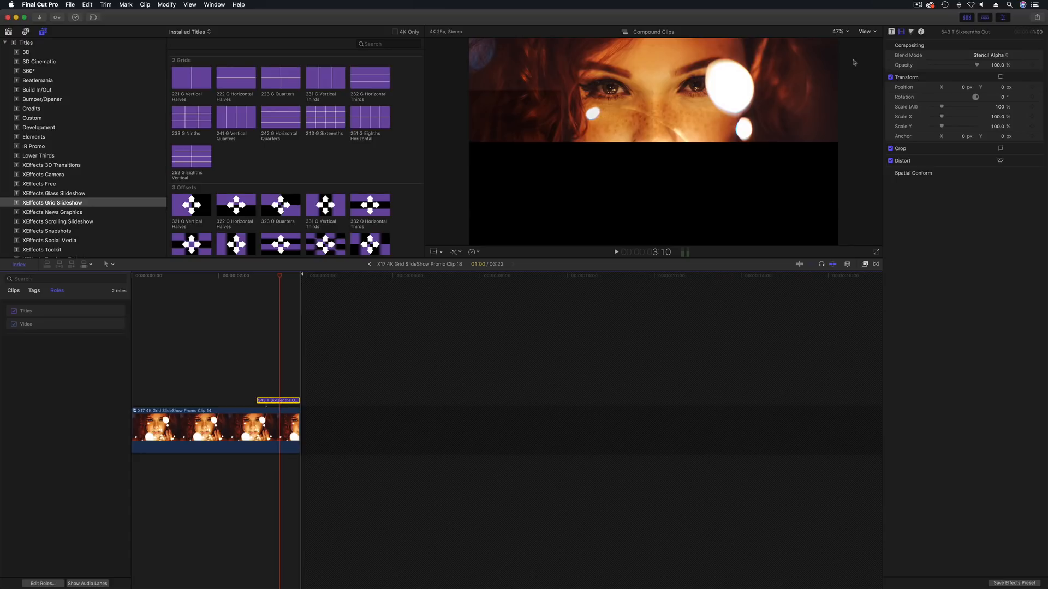
click(866, 33)
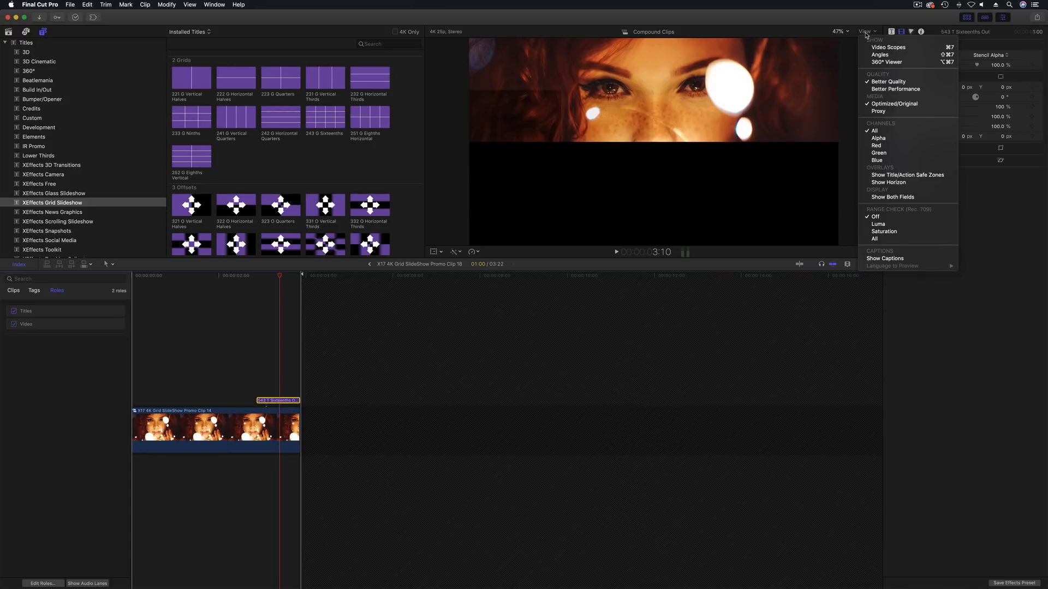
key(Escape)
click(278, 277)
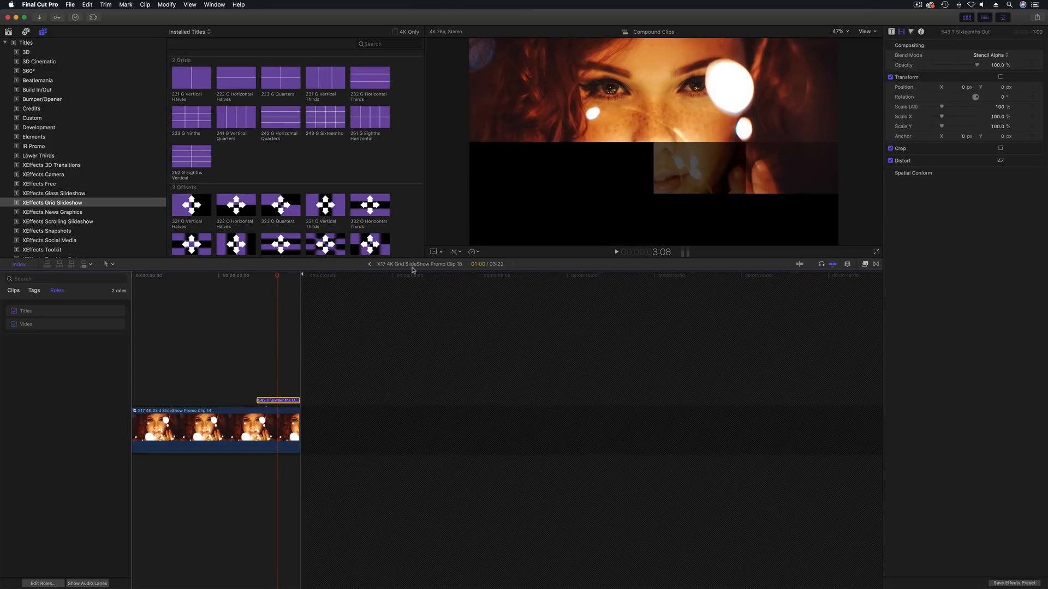
click(370, 265)
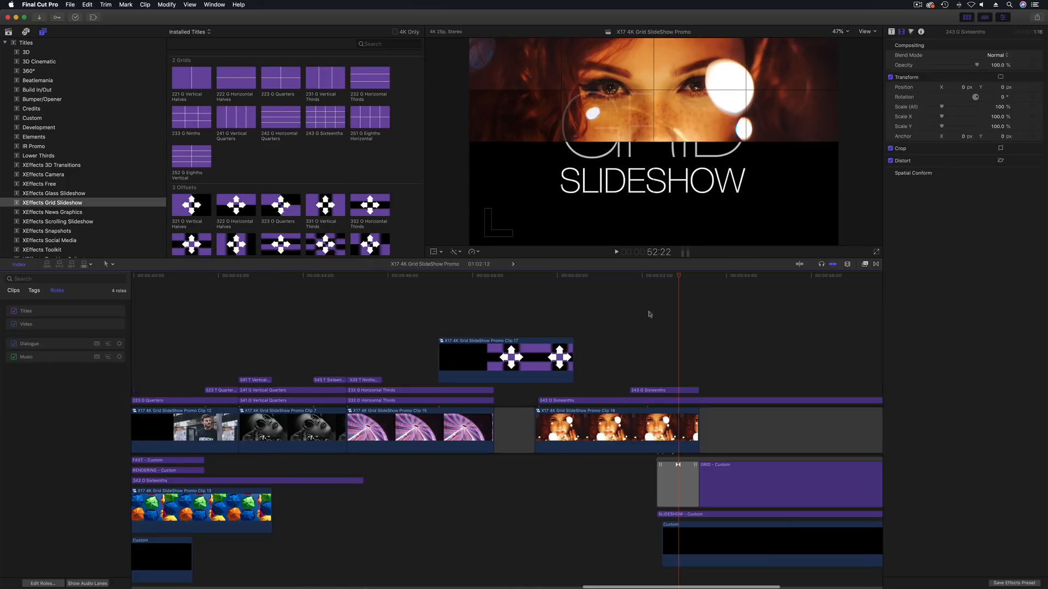
Step: Scrub the final photo's closing transition in the promo timeline and play the reveal of the GRID SLIDESHOW titles through 55:05
drag(634, 279, 685, 284)
drag(670, 283, 676, 283)
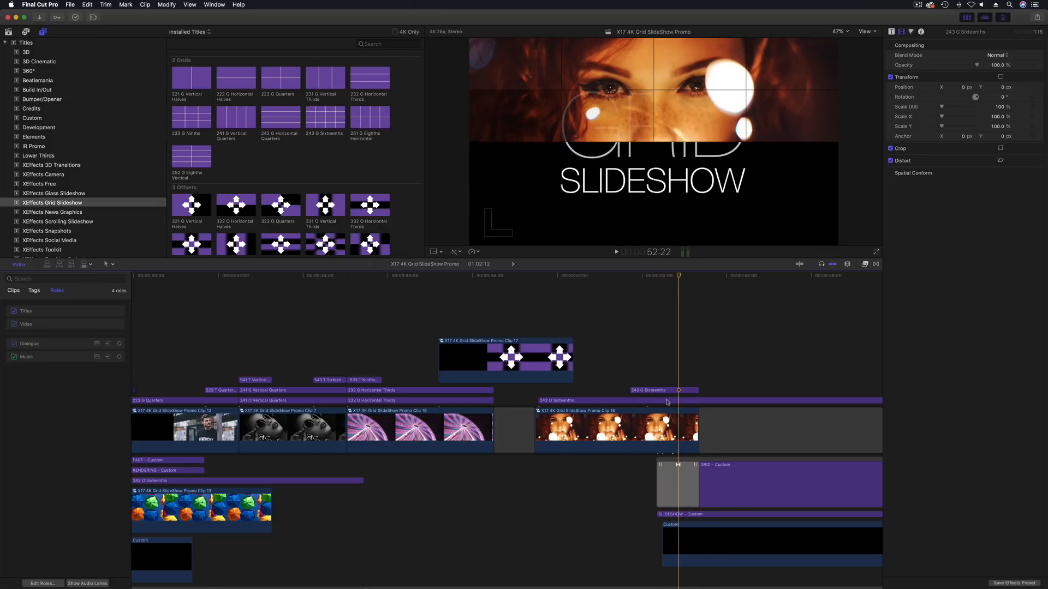
drag(677, 283, 534, 296)
key(n)
key(space)
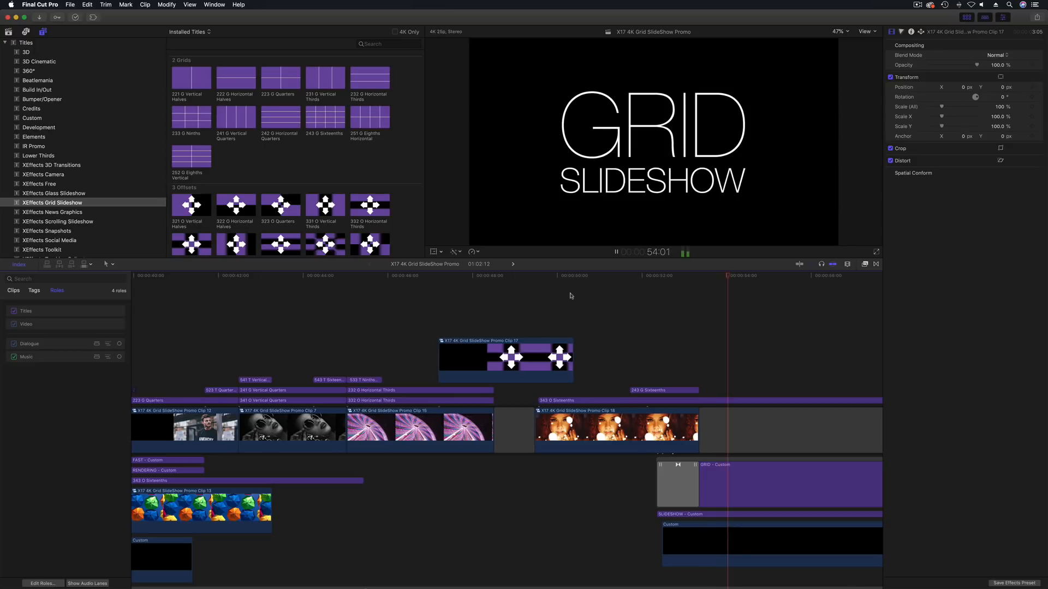
key(space)
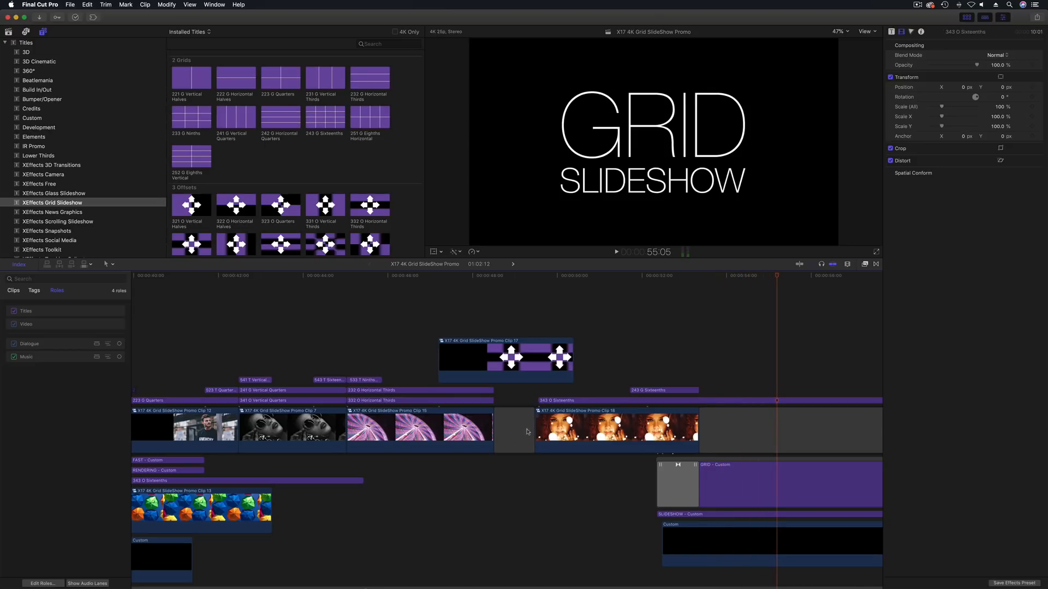
Step: Lengthen the gap before the final photo to 2:16 and play the ending to judge its timing against the music
drag(530, 432, 605, 432)
click(650, 276)
key(space)
scroll(628, 279, right, 5)
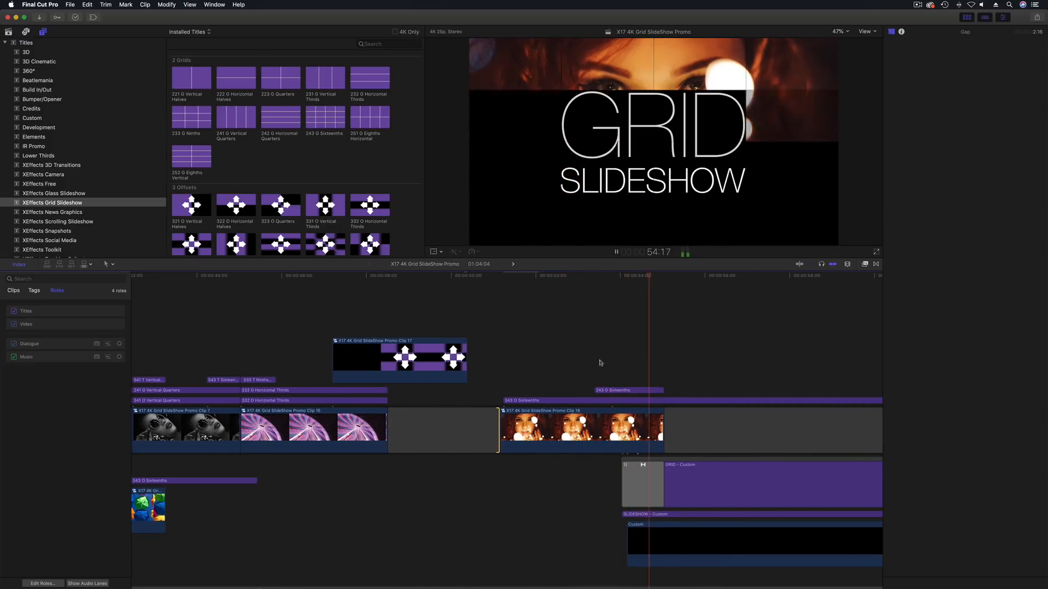
key(space)
Step: Shorten the gap before the final photo to 2:06 and to 2:03, playing the ending for each length
drag(497, 420, 481, 420)
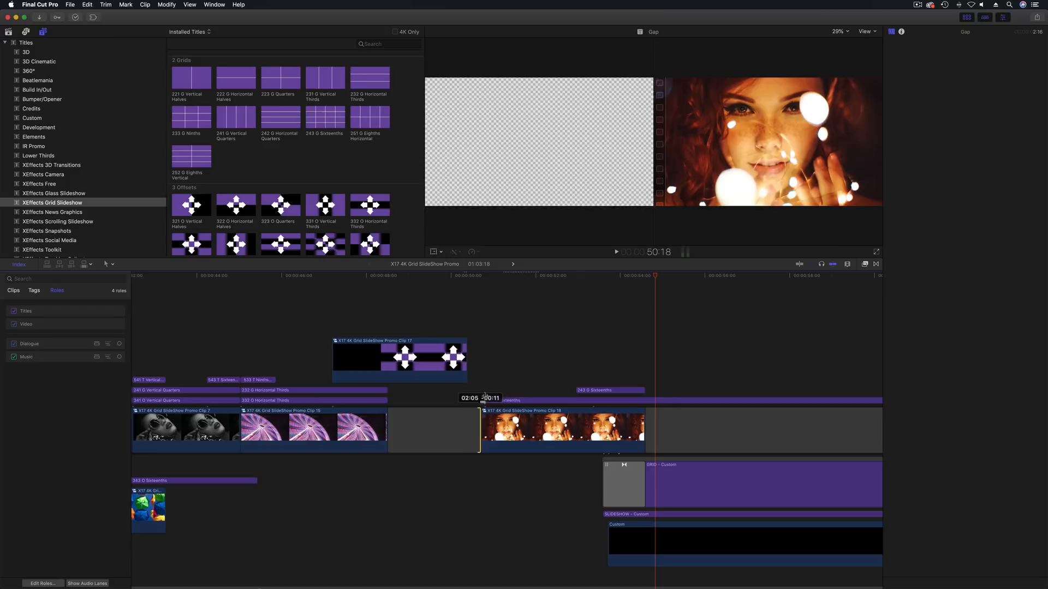
click(451, 275)
key(space)
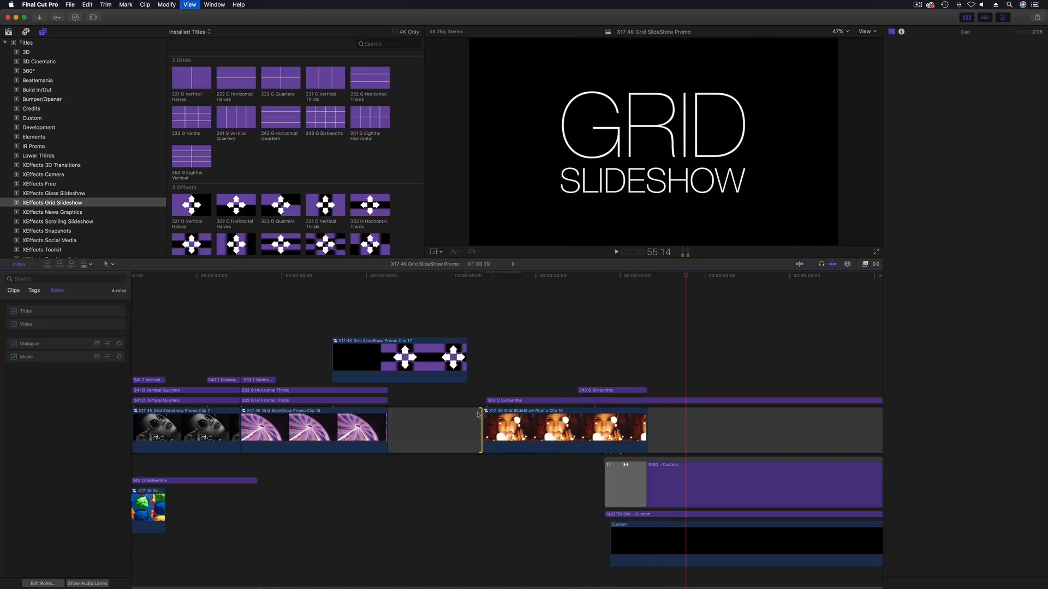
drag(482, 420, 471, 385)
click(439, 276)
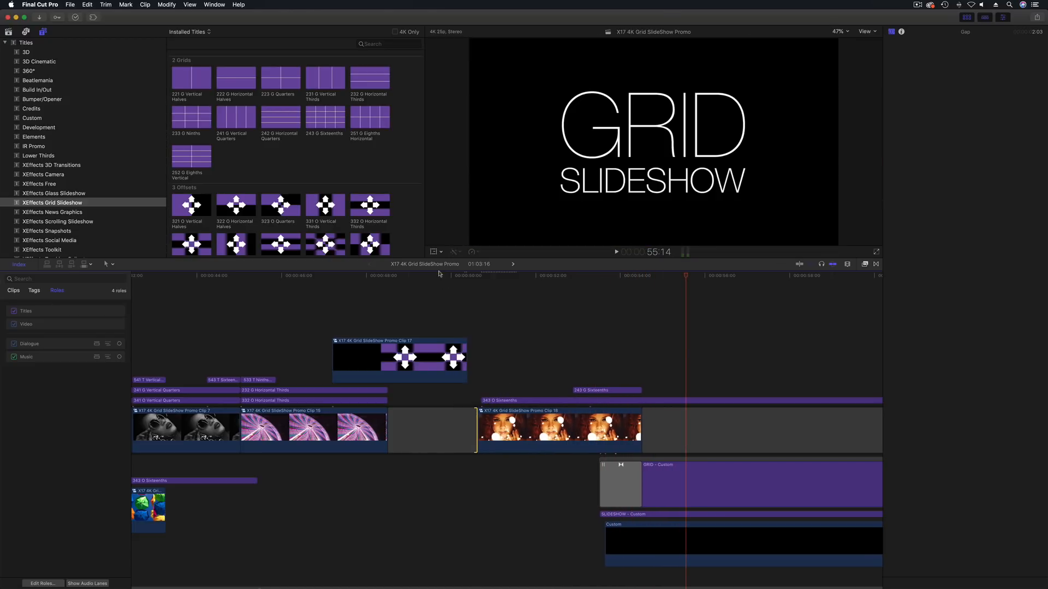
key(space)
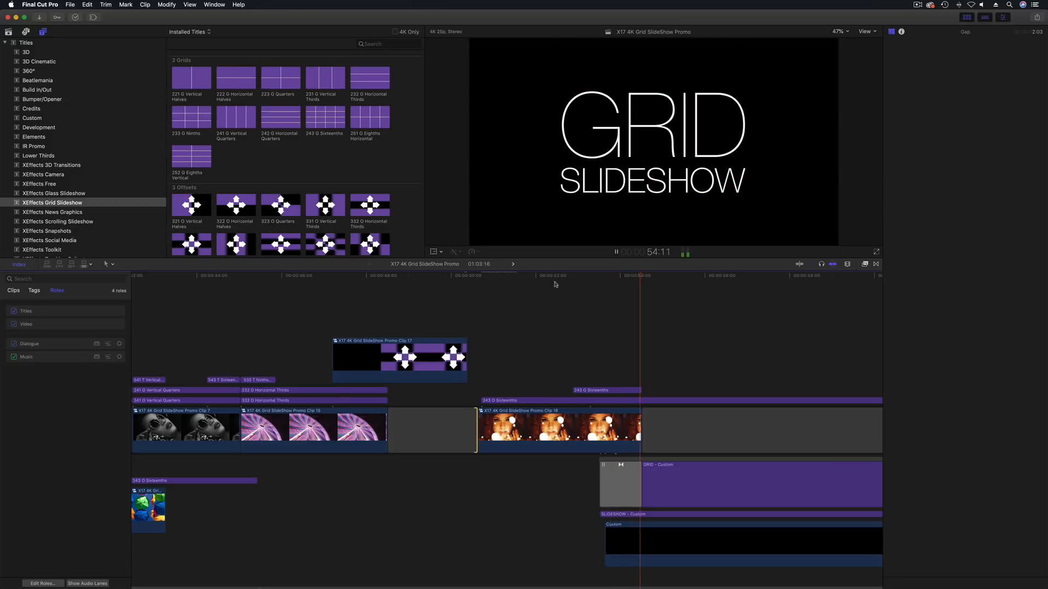
key(space)
Step: Set the gap before the final photo to a length of 2:00 and play the ending from 50:10
drag(474, 418, 468, 418)
click(463, 275)
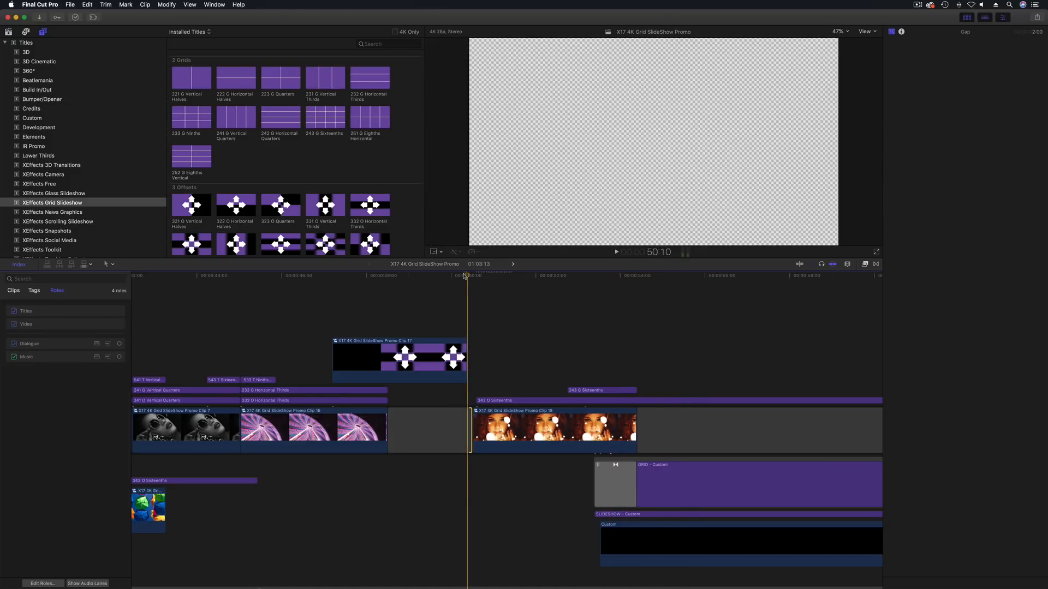
key(space)
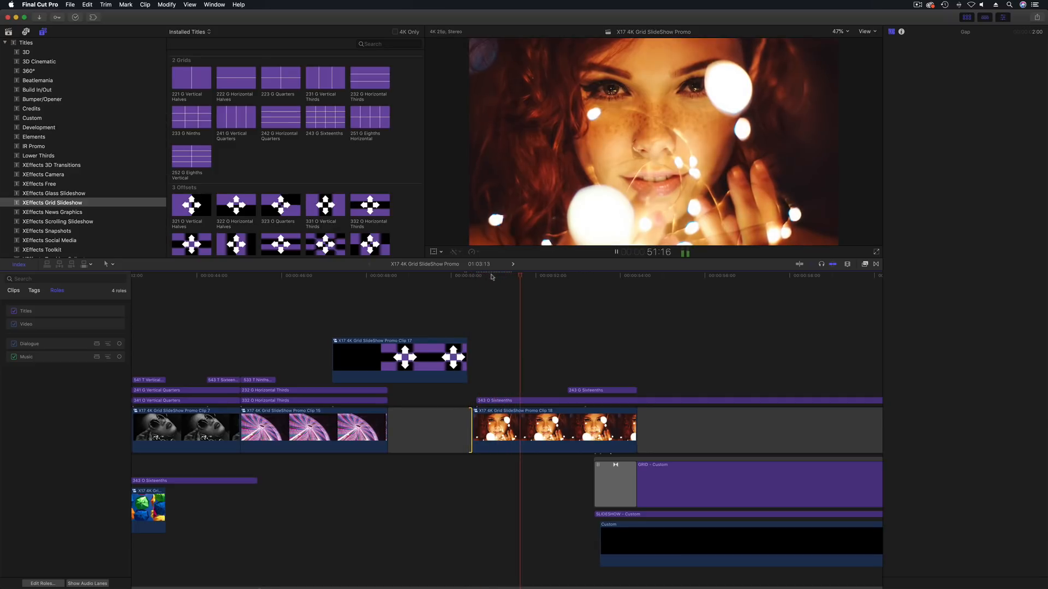
scroll(581, 285, left, 5)
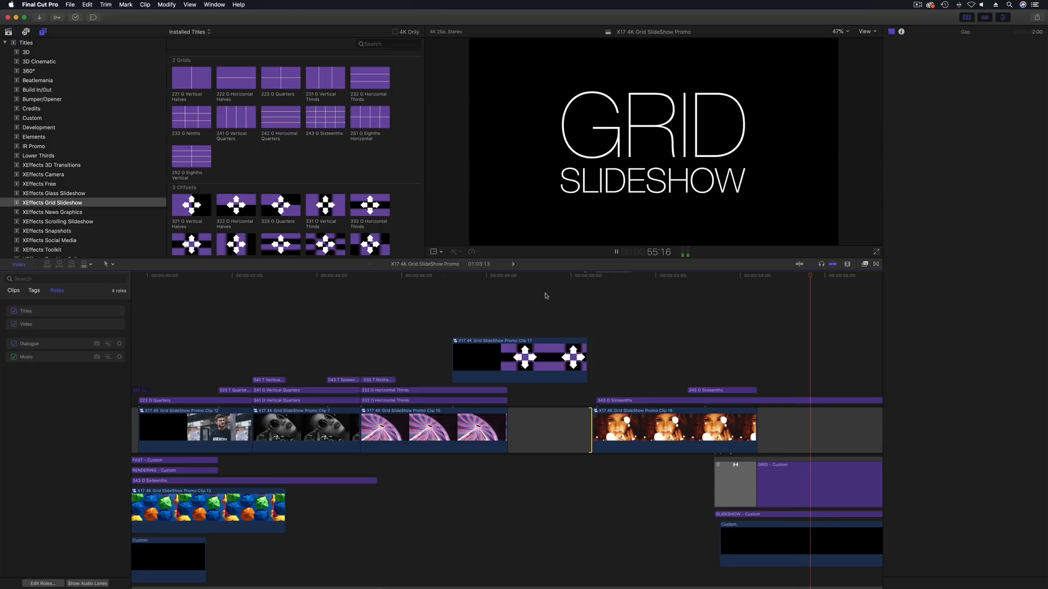
key(space)
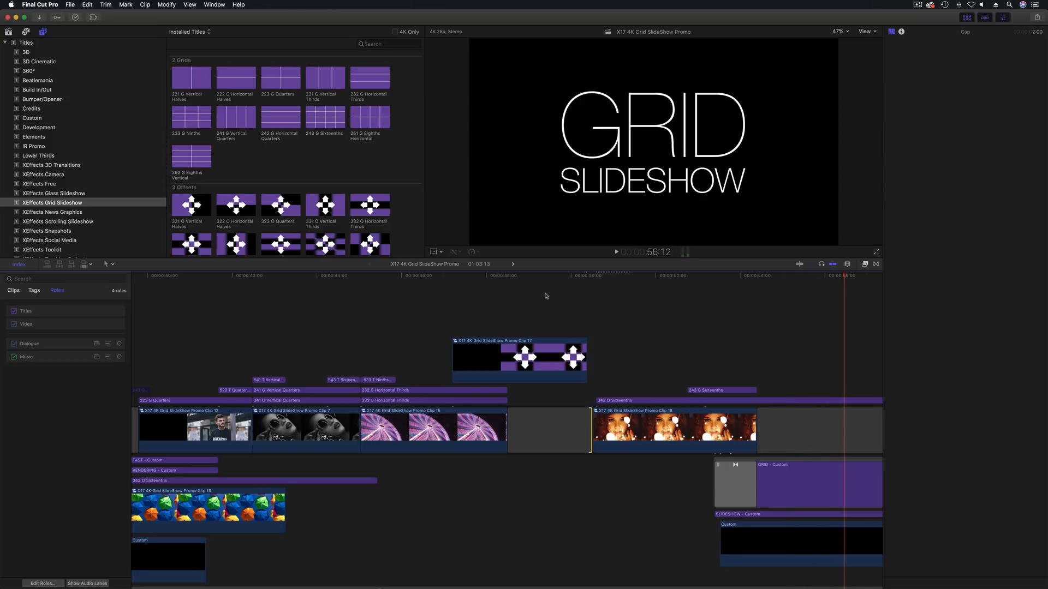
Step: Examine the Grids, Offsets, Masks and Transition Overlays titles in the XEffects Grid Slideshow category
key(super+minus)
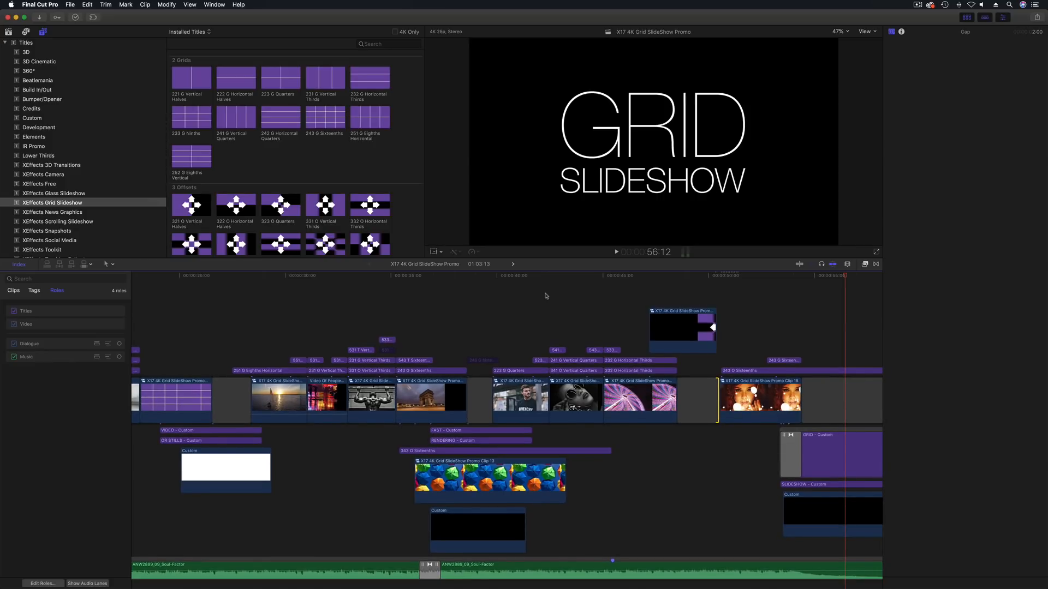
click(237, 120)
scroll(230, 155, down, 2)
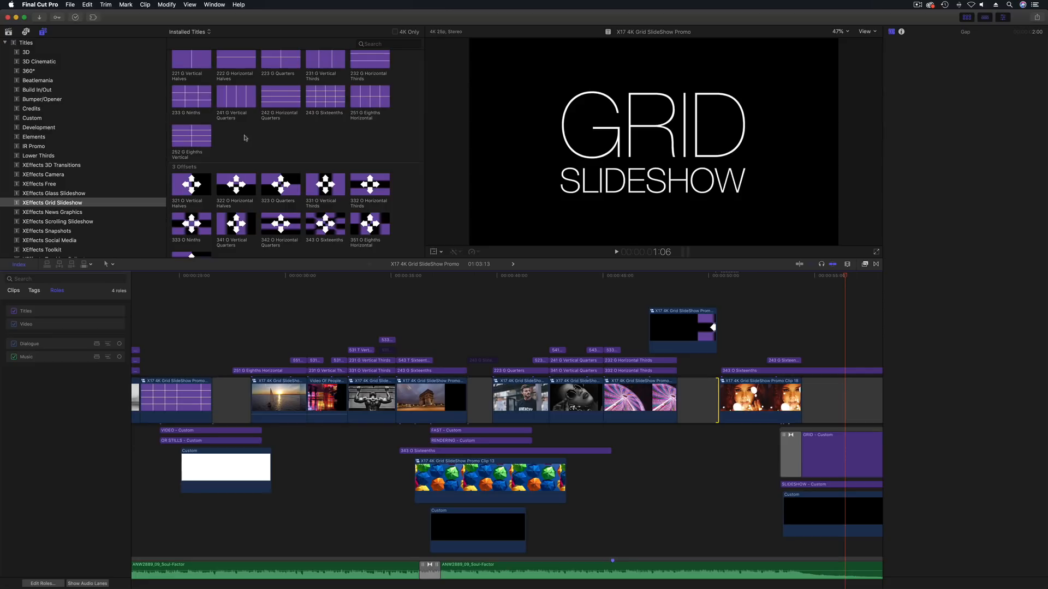
scroll(244, 138, down, 12)
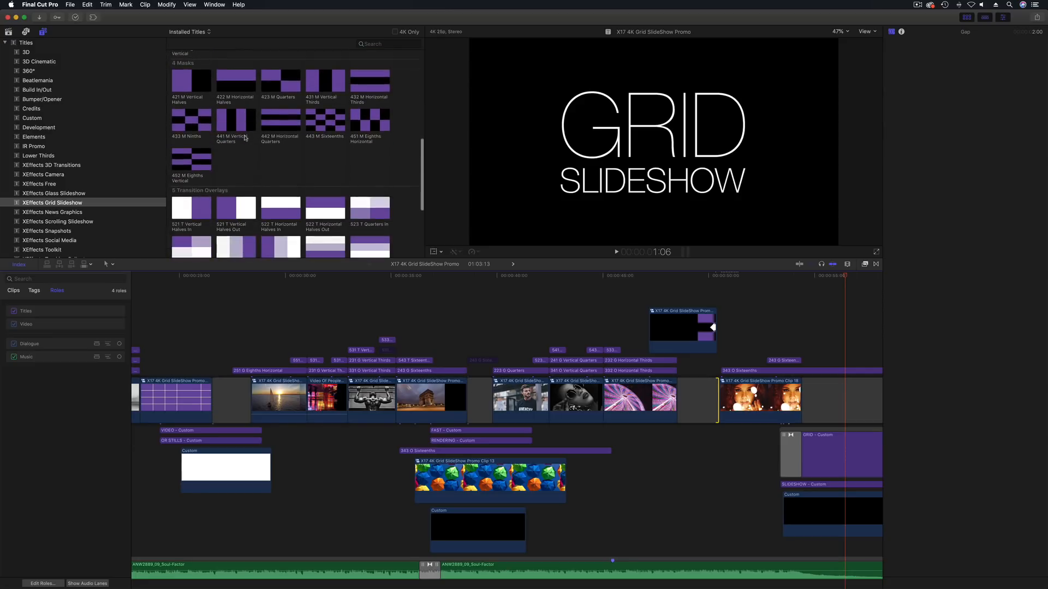
scroll(245, 138, down, 2)
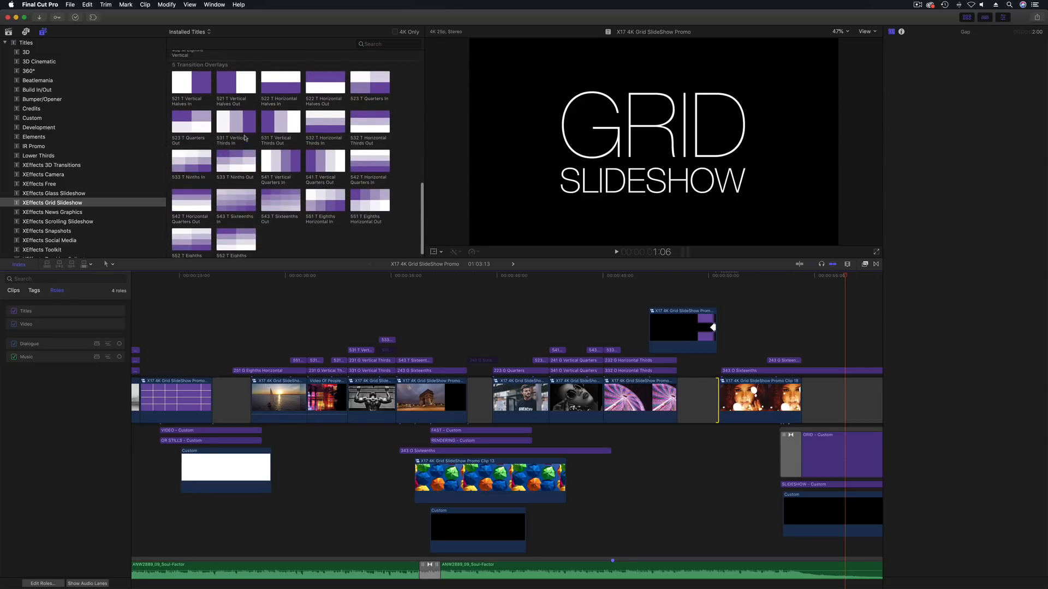
scroll(245, 138, up, 15)
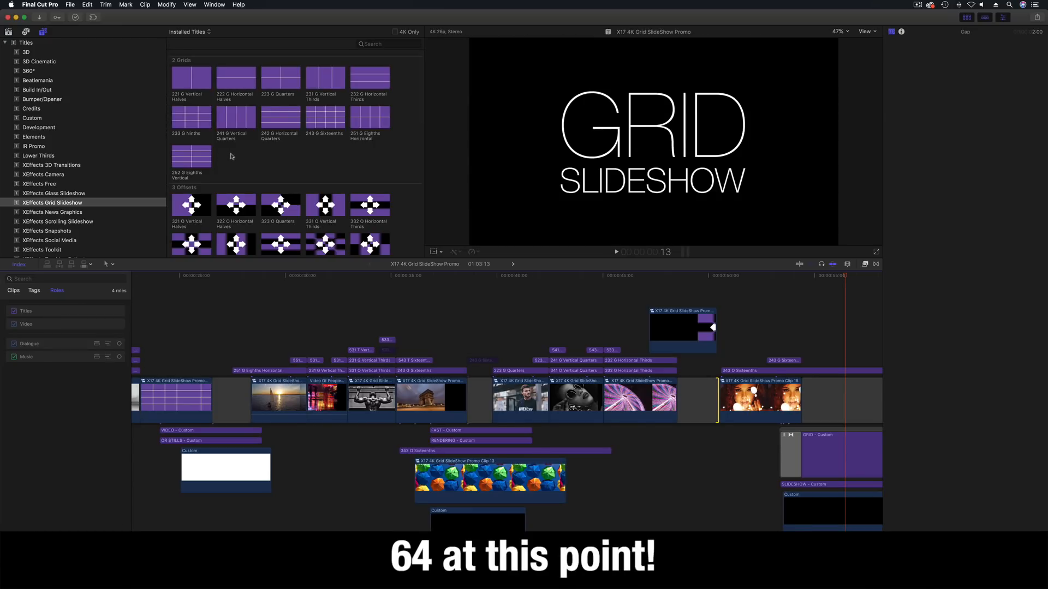
scroll(253, 151, down, 3)
scroll(239, 150, up, 2)
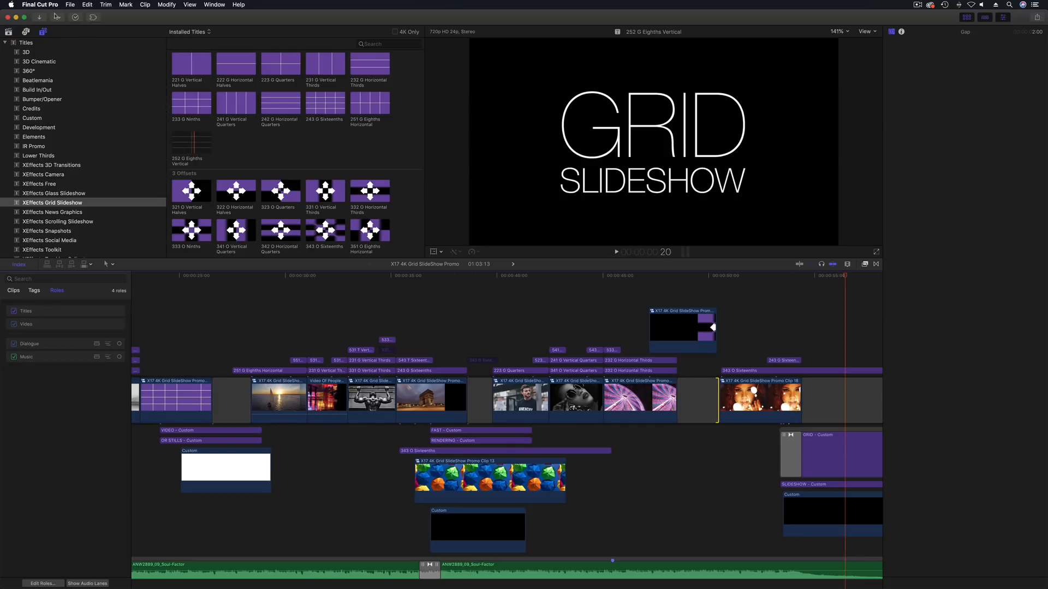
Step: Set the Player Background to Black in the playback preferences
click(35, 5)
click(45, 27)
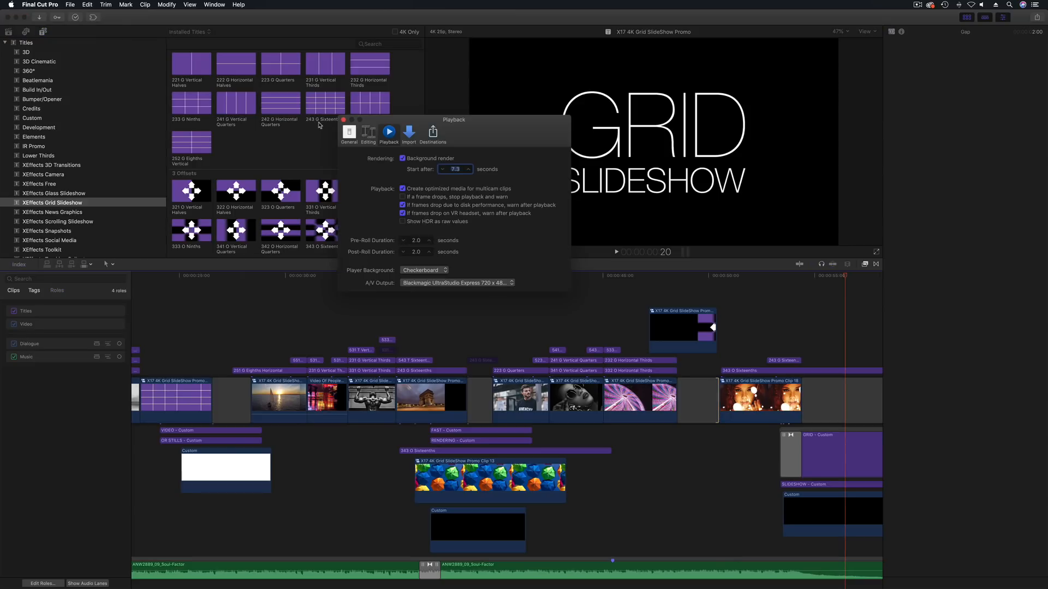
click(428, 272)
click(415, 257)
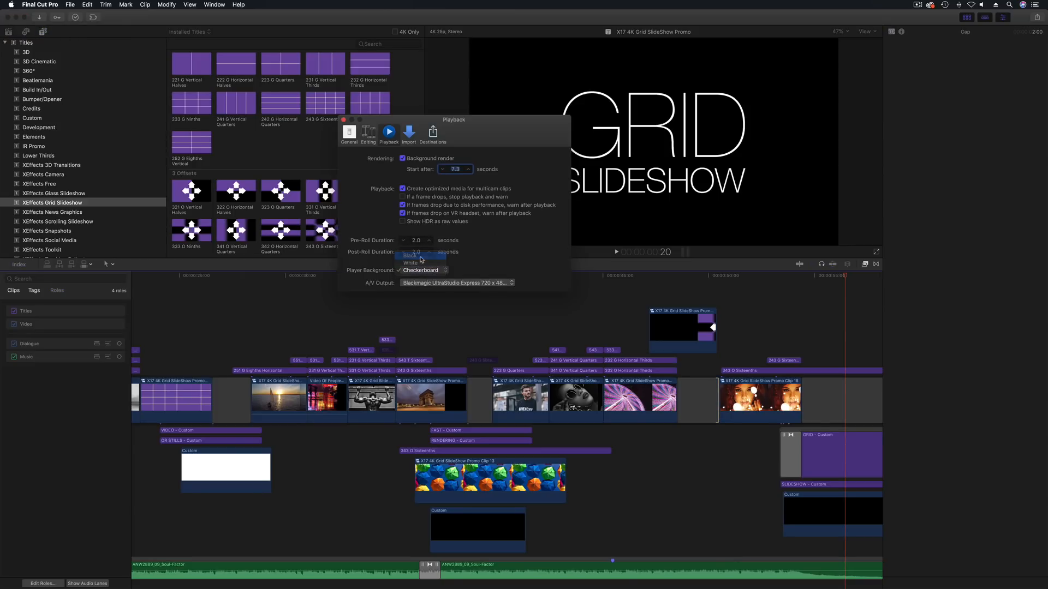
click(343, 119)
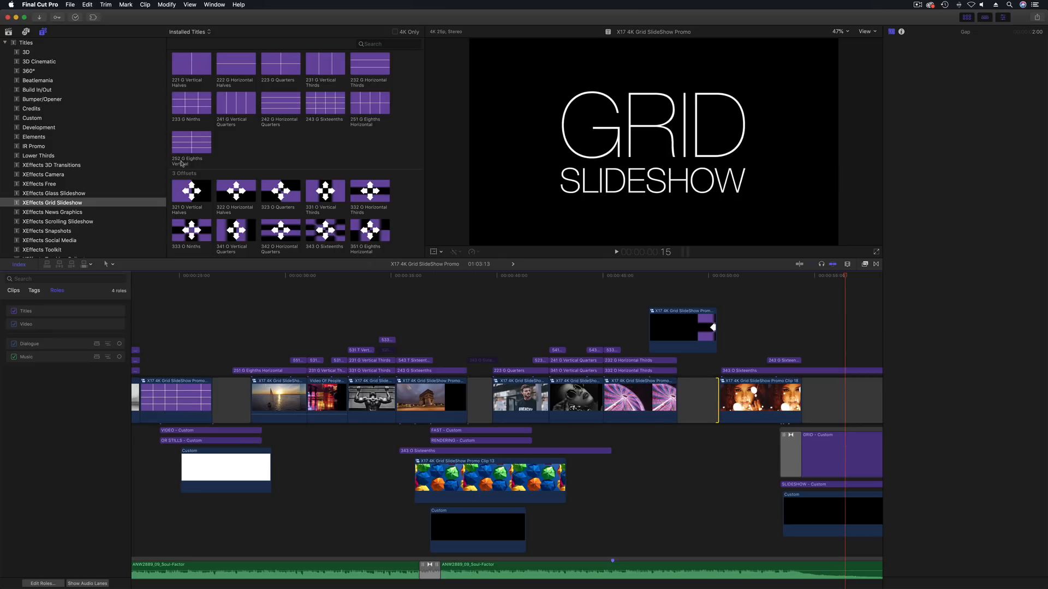
Step: Examine the numbering and letter codes in the Grids, Offsets and Masks title names
scroll(229, 150, down, 3)
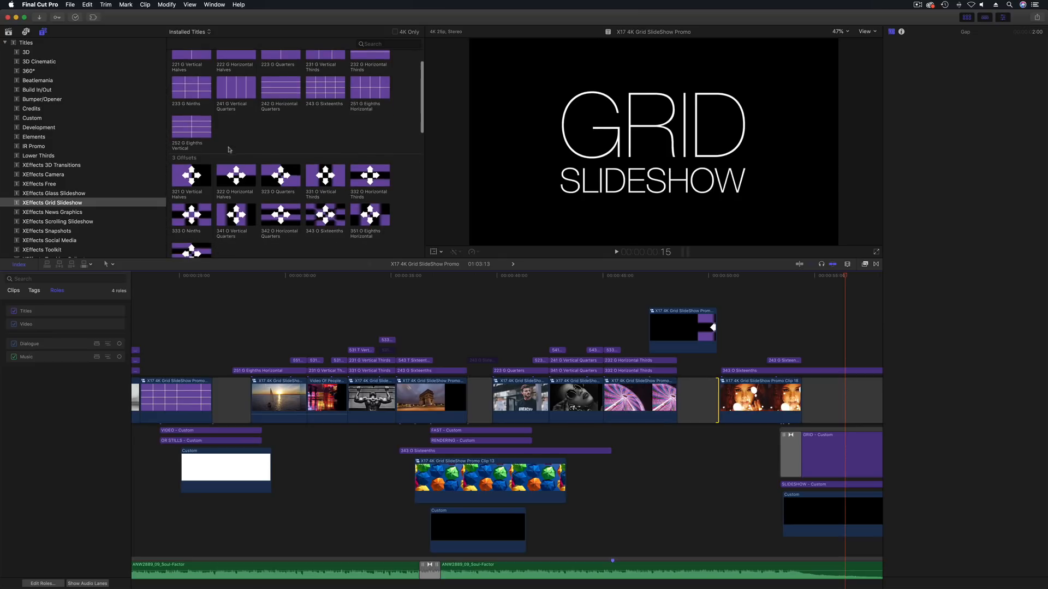
scroll(197, 164, down, 2)
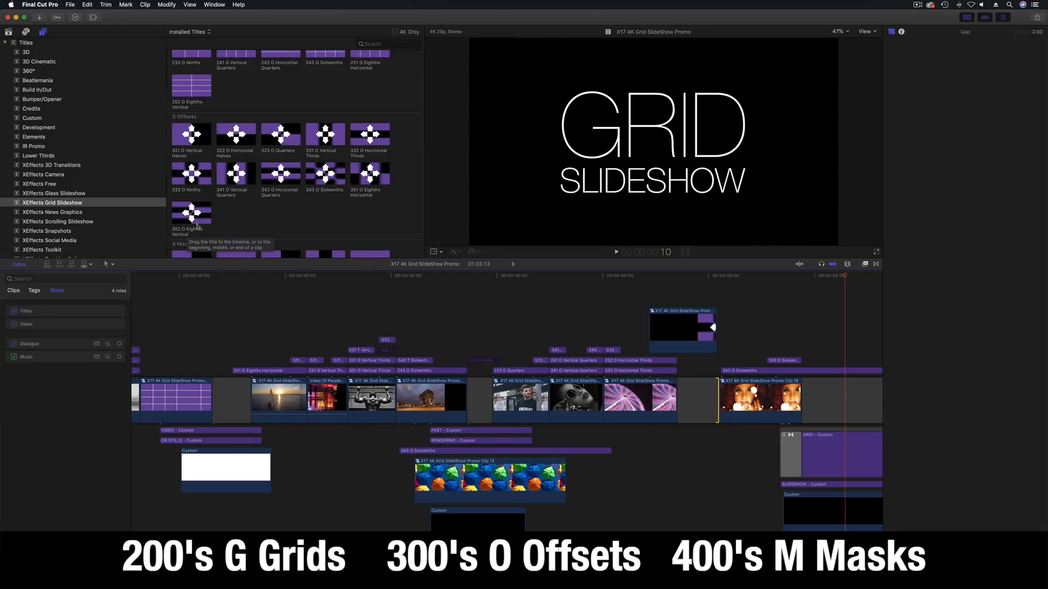
scroll(218, 218, down, 5)
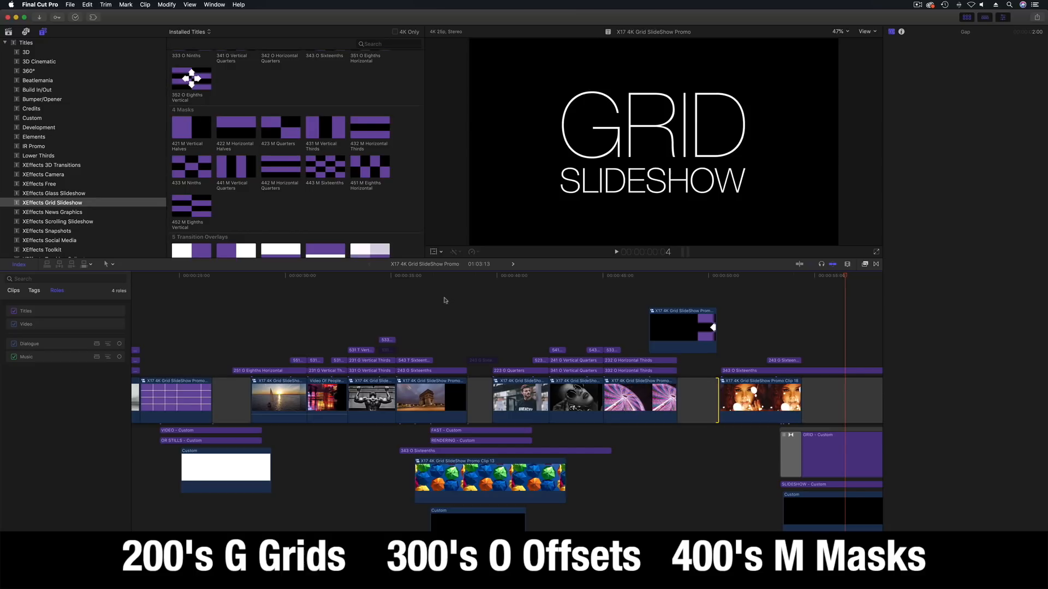
Step: Open the Clip 9 compound clip with the purple grid and examine its 543 Sixteenths Out and upper 243 Sixteenths titles at 1:18
scroll(445, 300, left, 10)
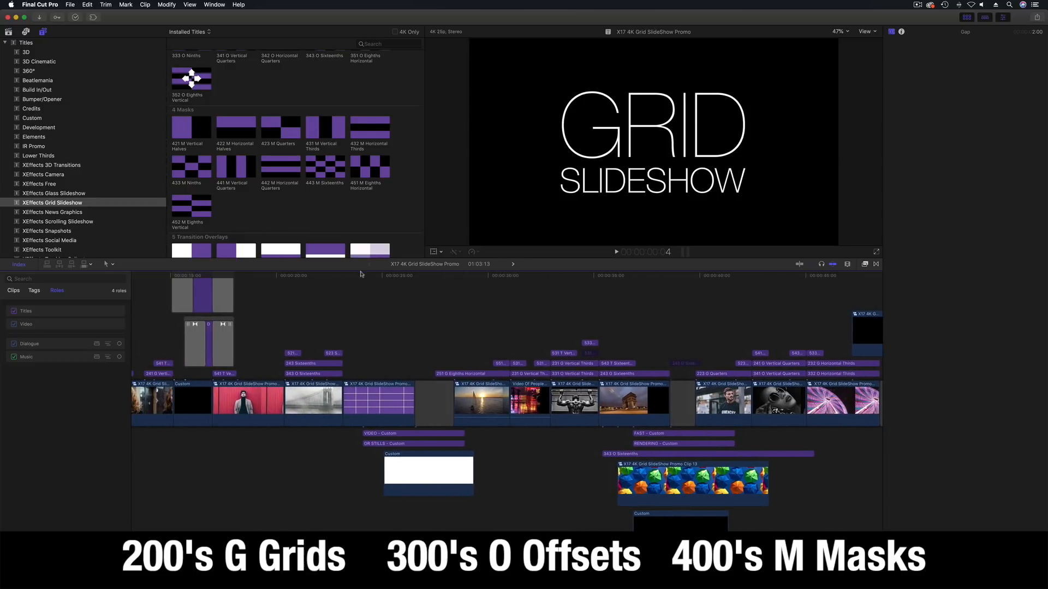
click(362, 276)
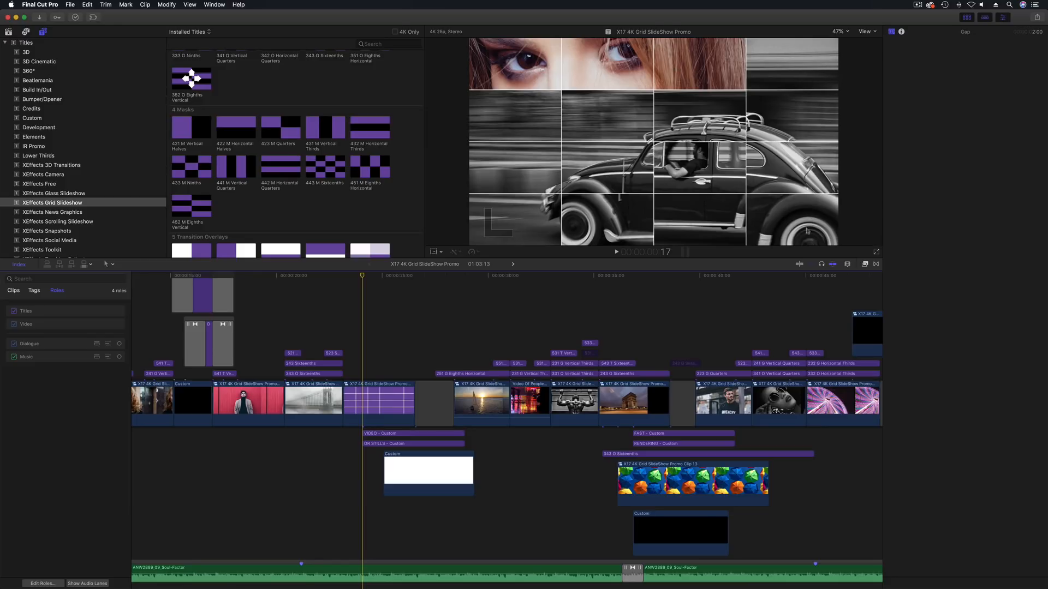
double_click(363, 397)
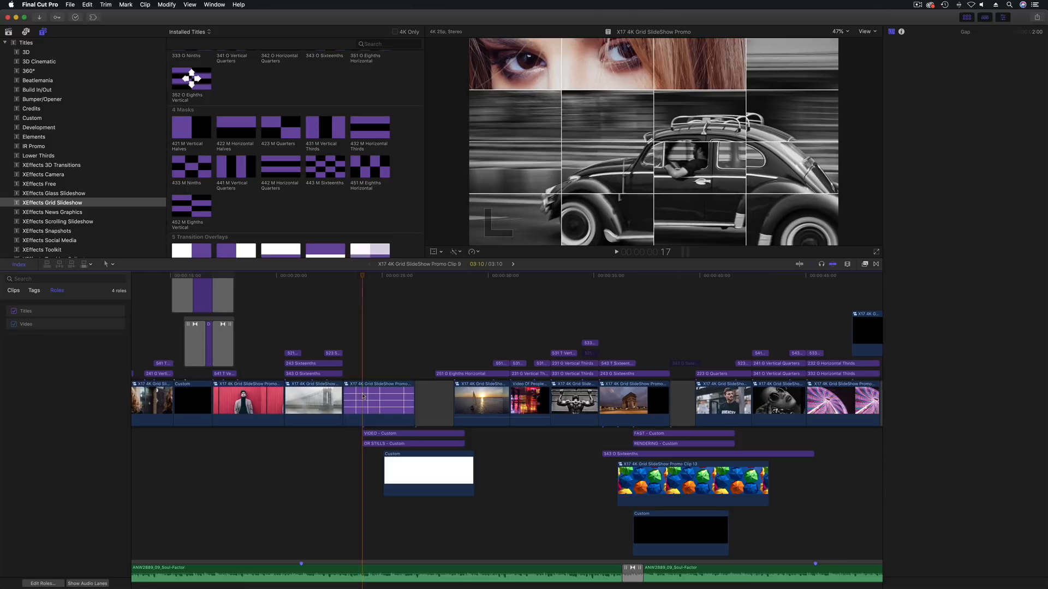
click(143, 277)
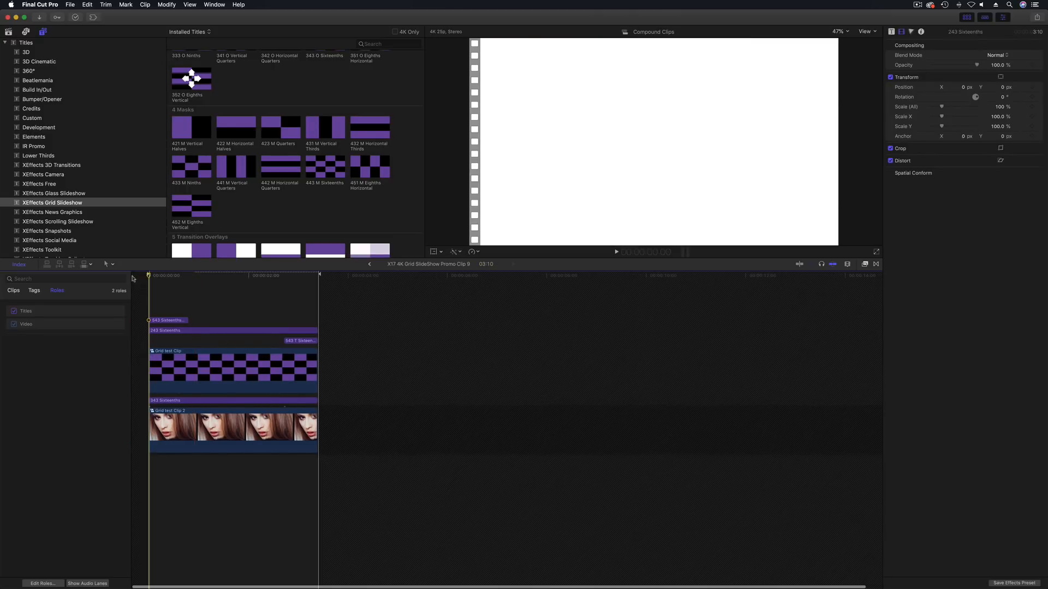
click(173, 322)
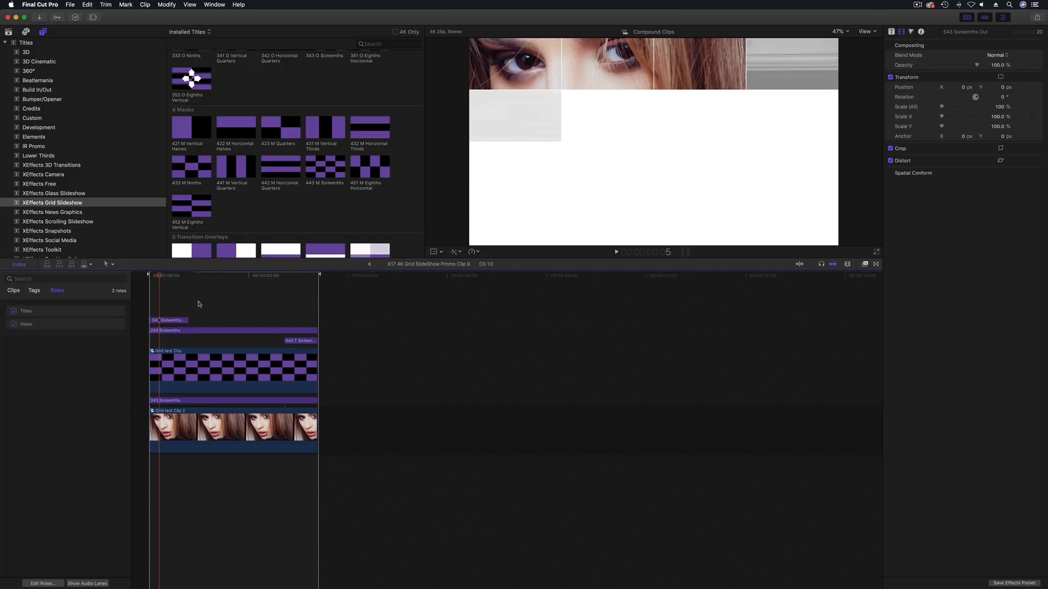
click(235, 277)
click(228, 331)
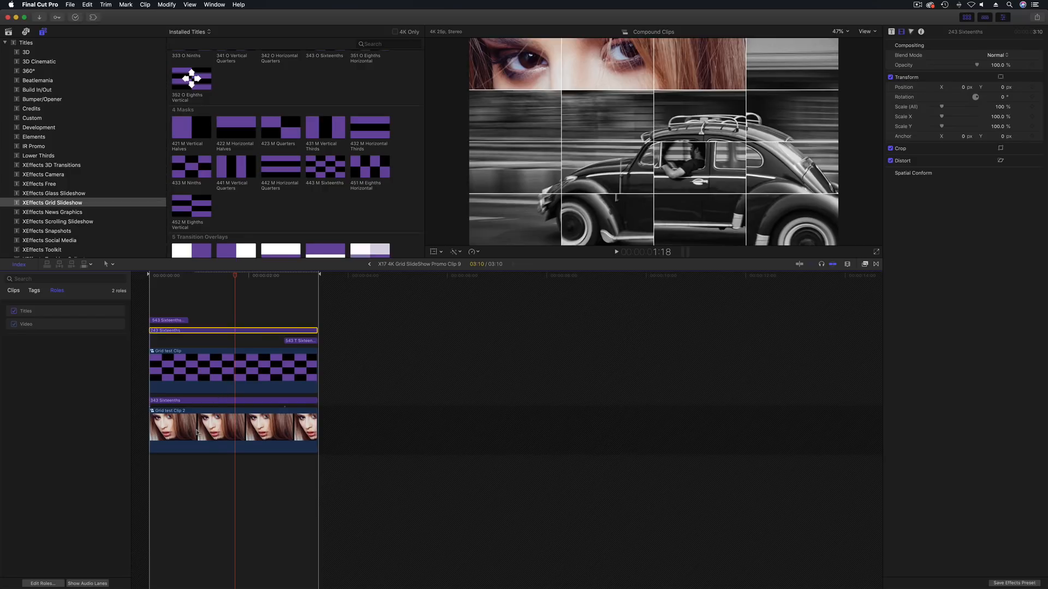
Step: Examine the panel size, position and rotation parameters of the lower 343 Sixteenths title above Grid test Clip 2
click(199, 402)
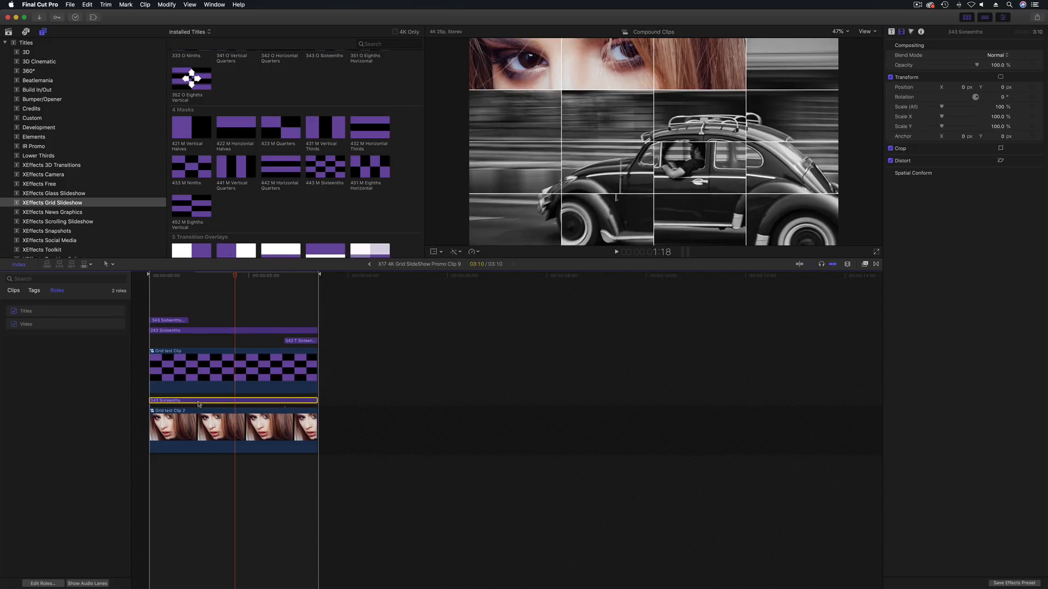
click(891, 31)
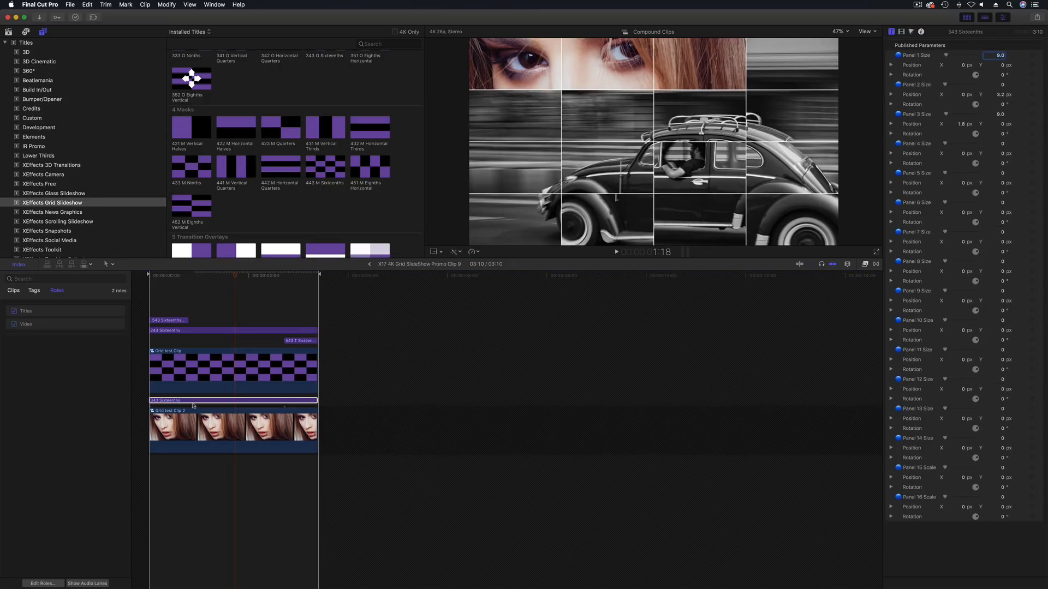
drag(1002, 59, 1000, 58)
Step: Open the Grid test Clip 2 compound clip, examine its portrait photo and transform settings, and return to the Clip 9 timeline
double_click(201, 432)
click(200, 430)
click(891, 32)
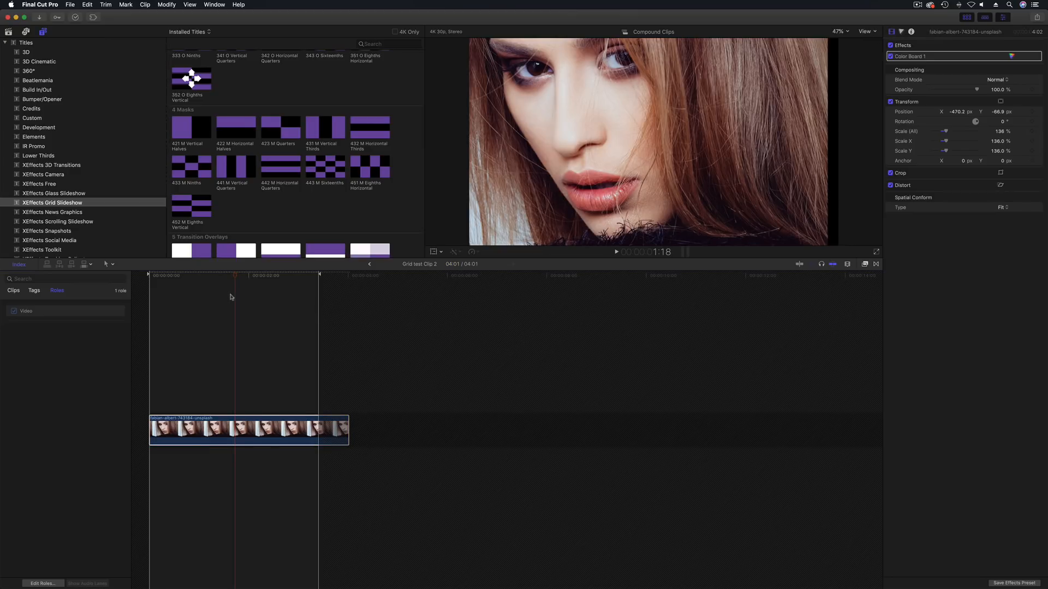
click(220, 277)
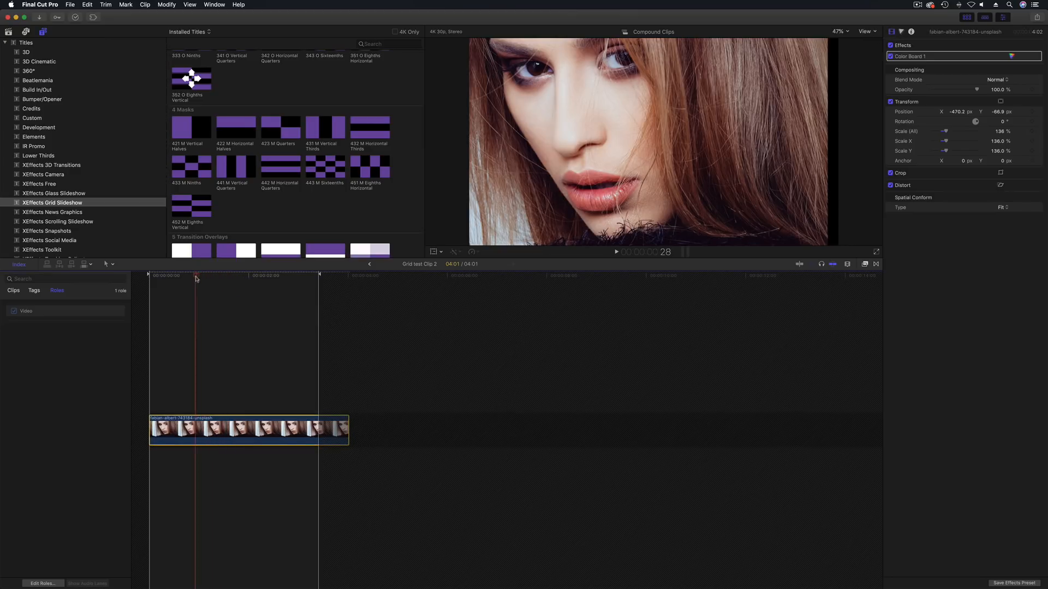
click(369, 264)
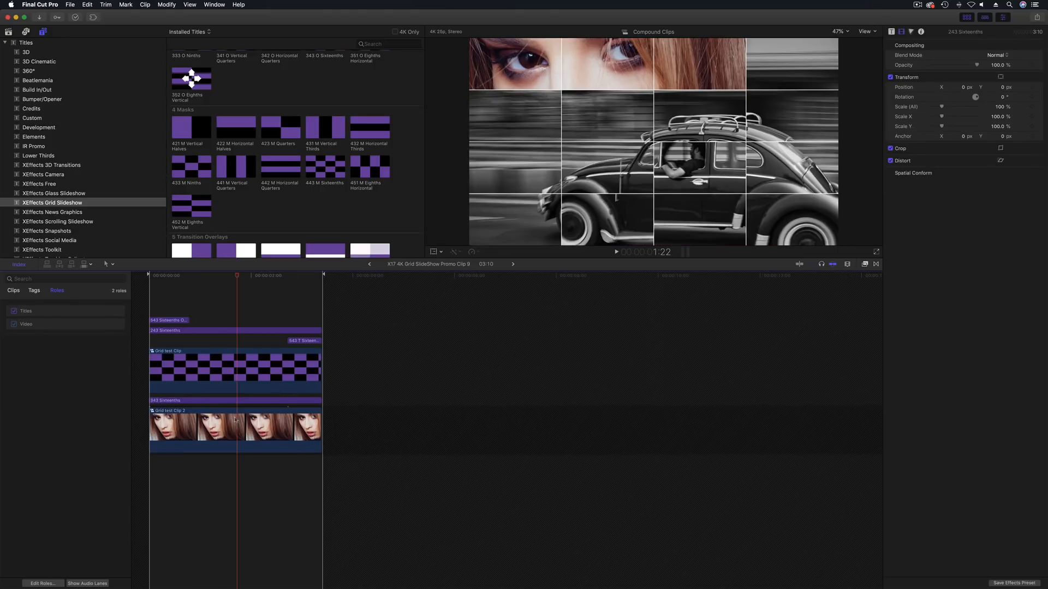
Step: Examine the 343 Sixteenths panel settings and the 901 Move Left 1080 and 908 Zoom Up Down effects on Grid test Clip 2
click(215, 403)
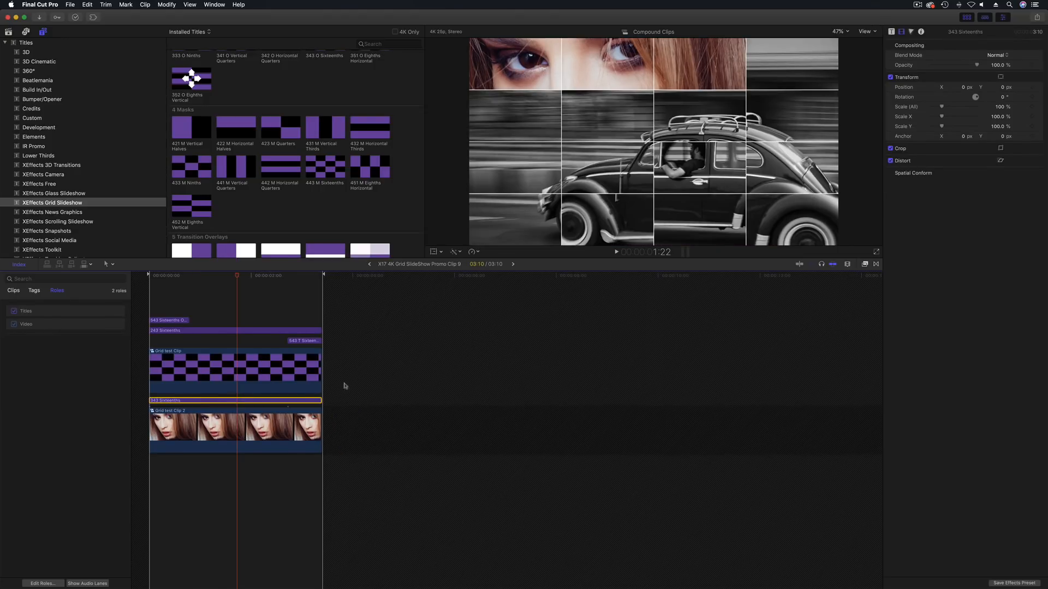
click(891, 31)
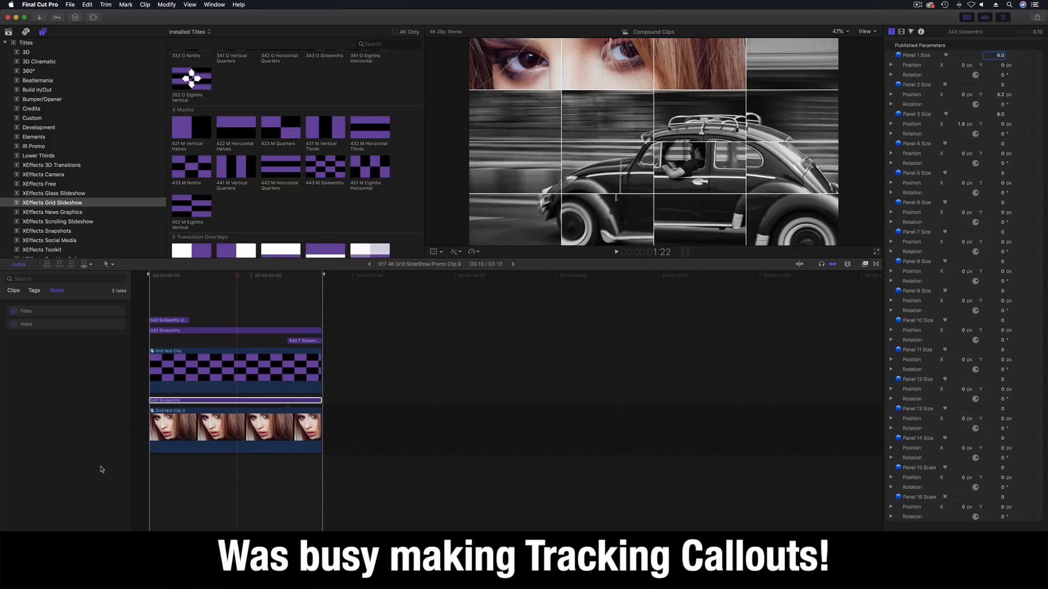
click(213, 427)
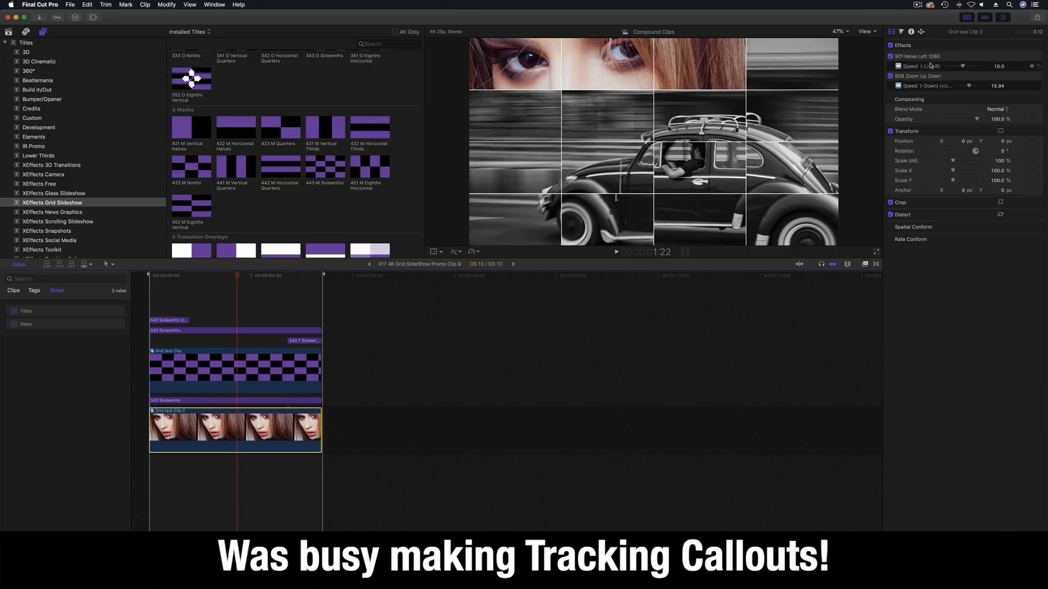
click(999, 66)
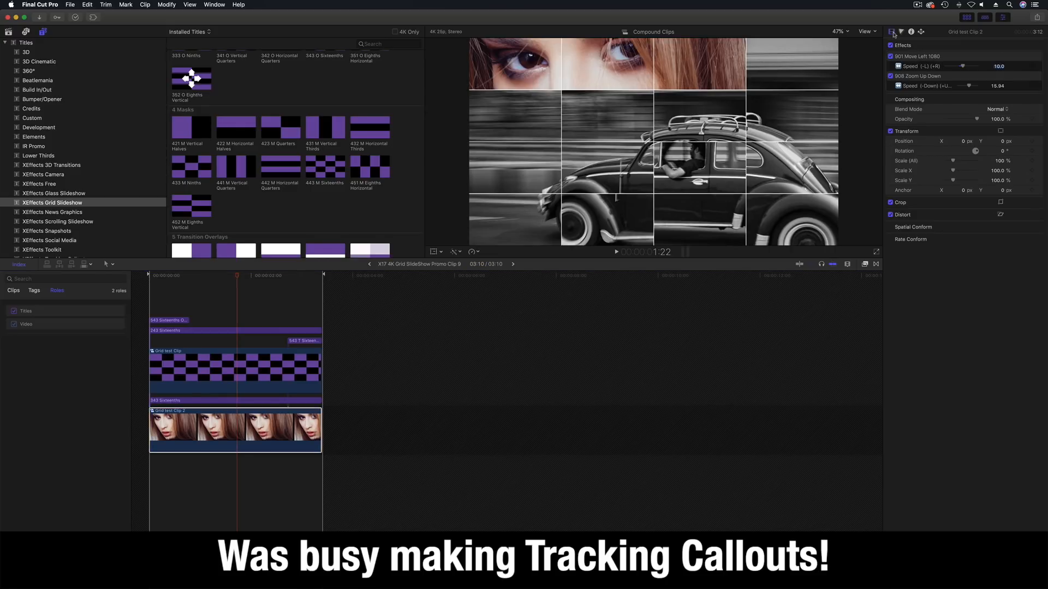
click(218, 276)
Step: Open the Grid test Clip compound clip and examine the section settings of its 443 Sixteenths mask title
click(213, 360)
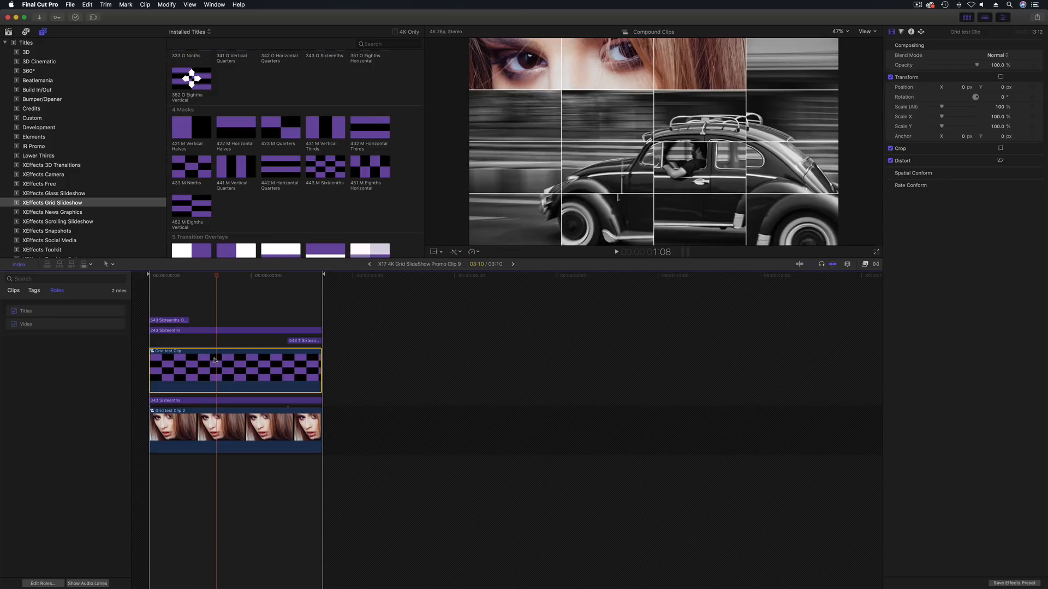
double_click(215, 360)
click(201, 398)
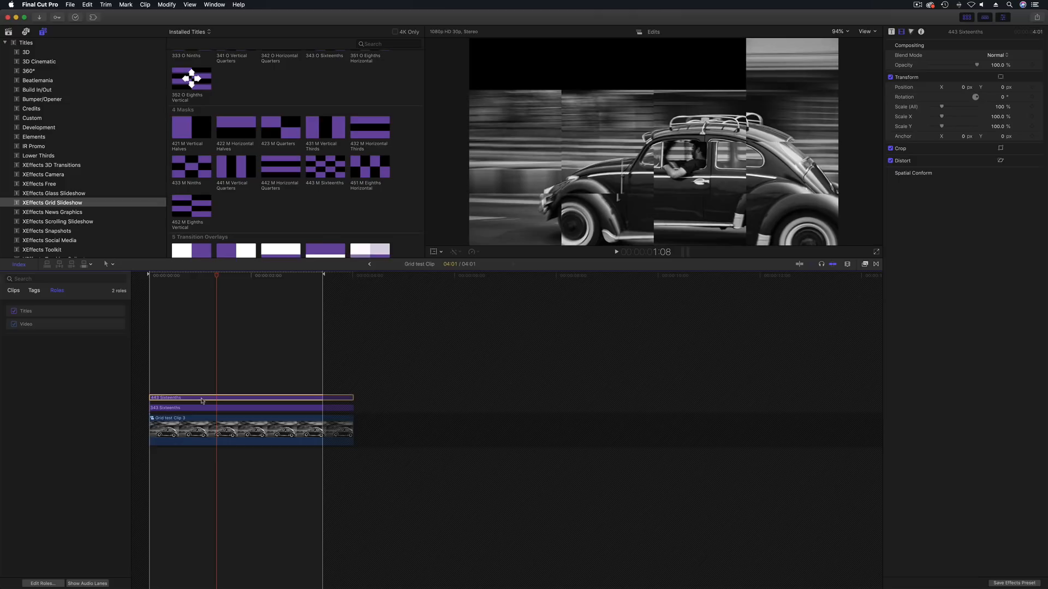
click(891, 32)
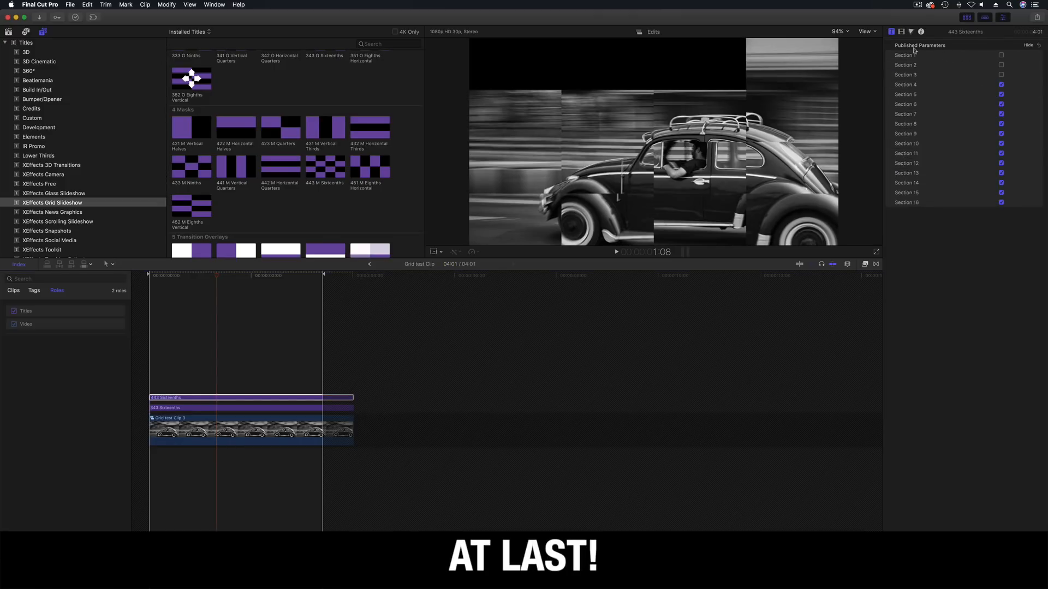
Step: Switch Section 3 of the 443 Sixteenths mask on and off again to demonstrate its effect on the car image
click(1002, 75)
click(1001, 76)
click(1002, 75)
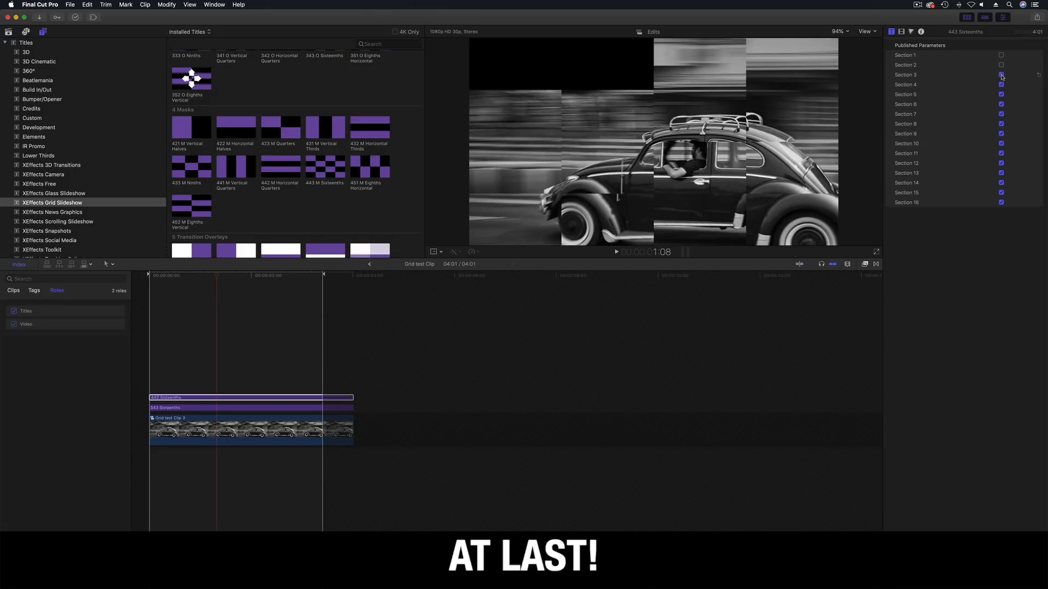
click(1002, 76)
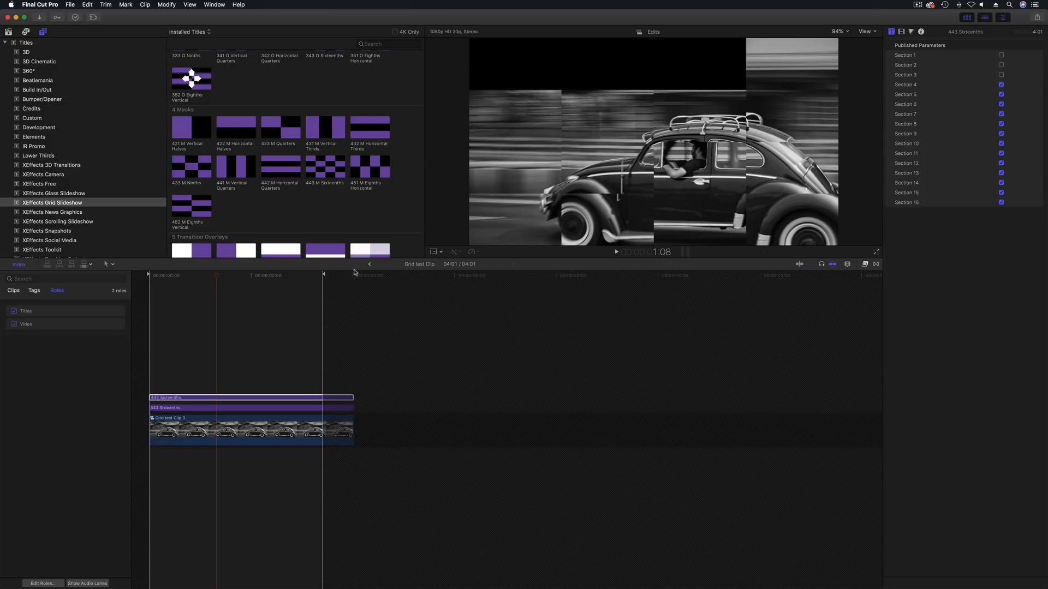
Step: Return to the X17 4K Grid SlideShow Promo timeline and play the Clip 9 section through to the VIDEO OR STILLS title at about 27:22
click(369, 265)
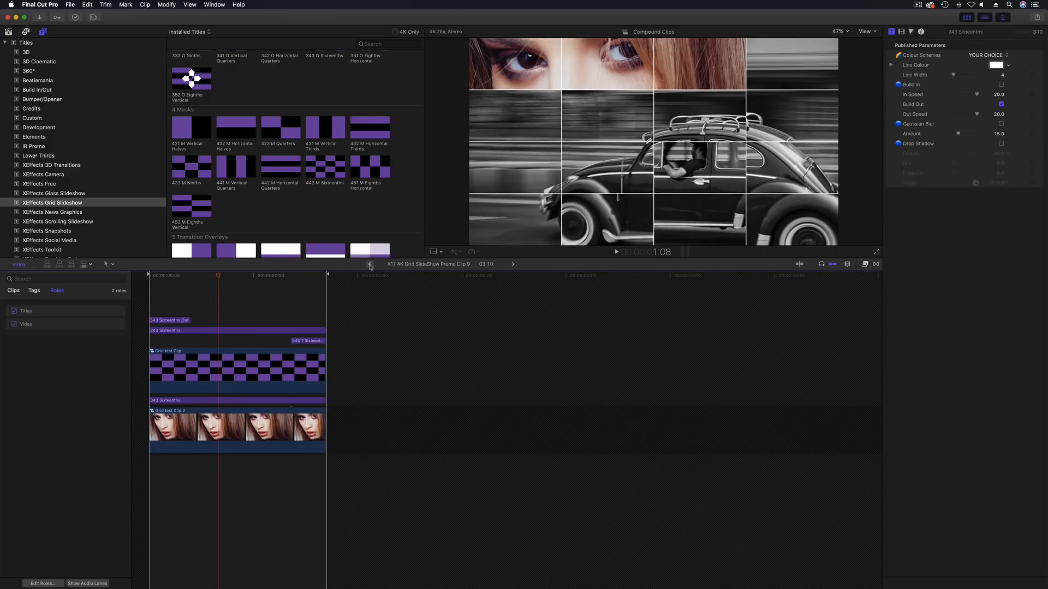
click(370, 265)
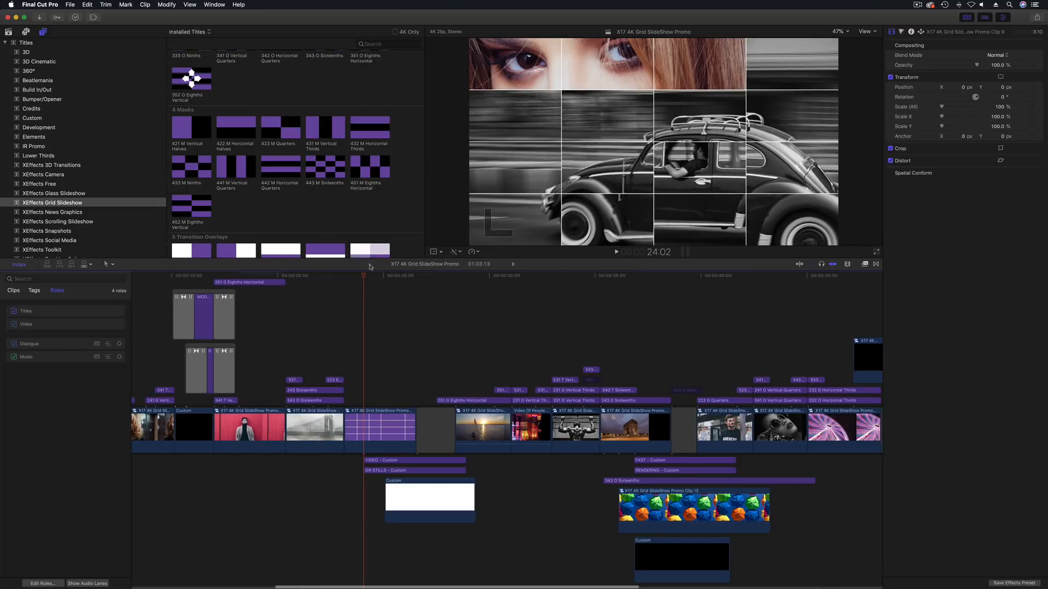
click(365, 277)
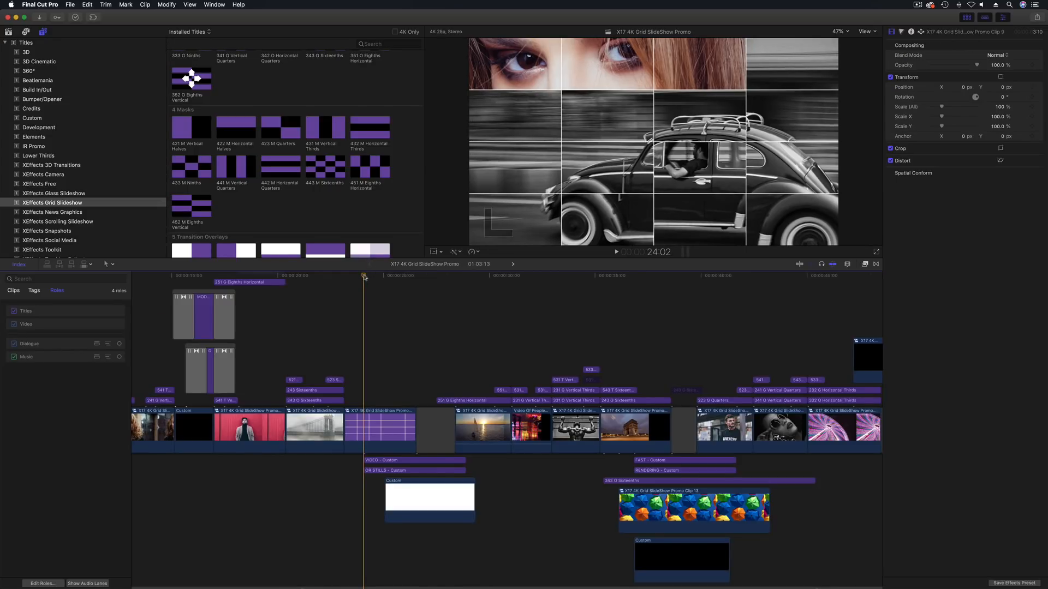
scroll(365, 277, down, 5)
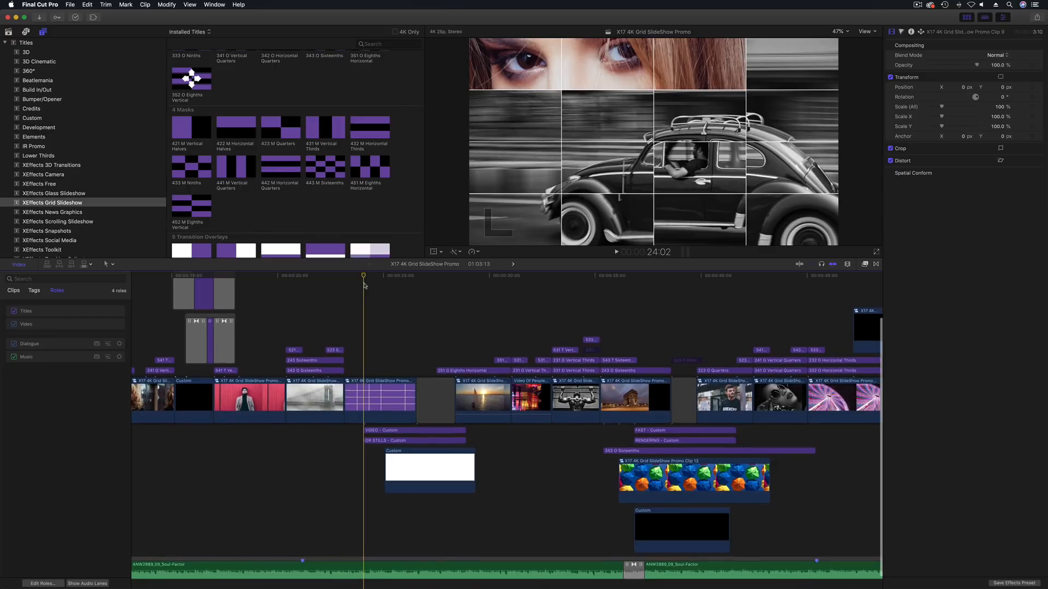
click(337, 276)
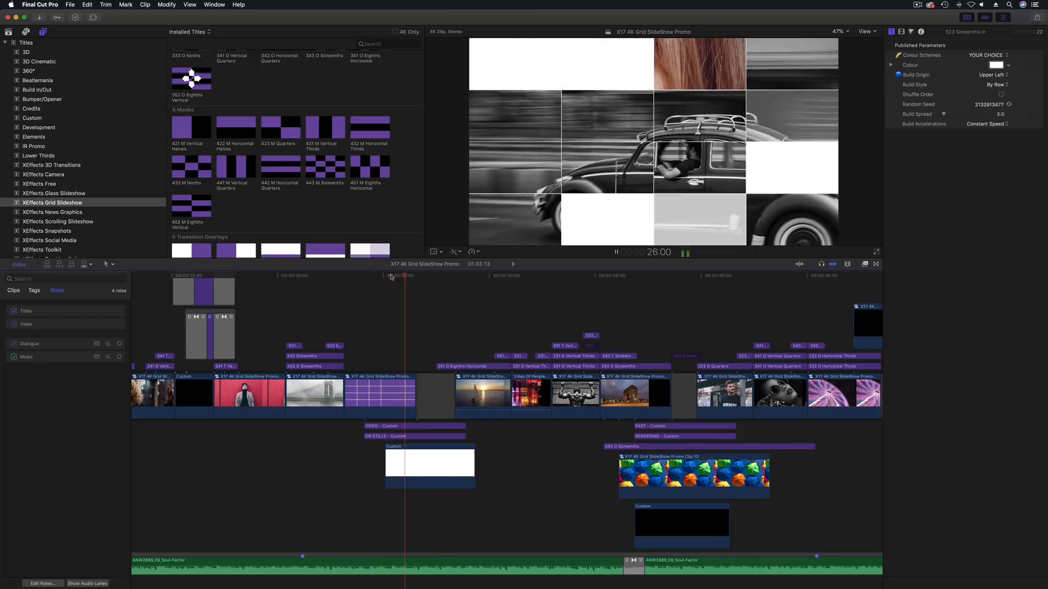
key(space)
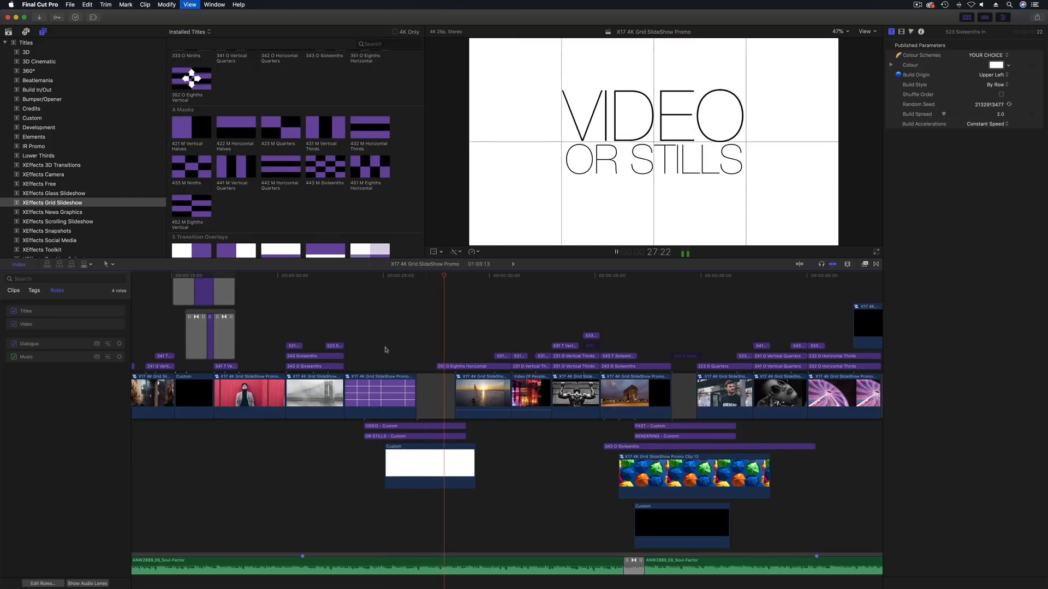
Step: Select Clip 9 in the promo timeline and examine the Masks and Transition Overlays titles in the XEffects Grid Slideshow category
click(381, 380)
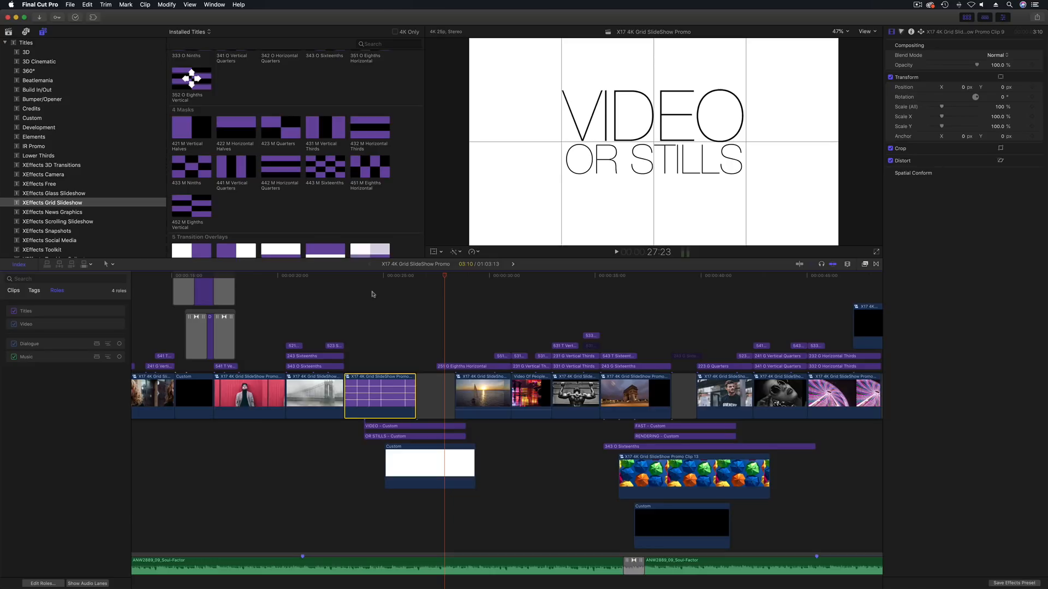
scroll(262, 191, down, 1)
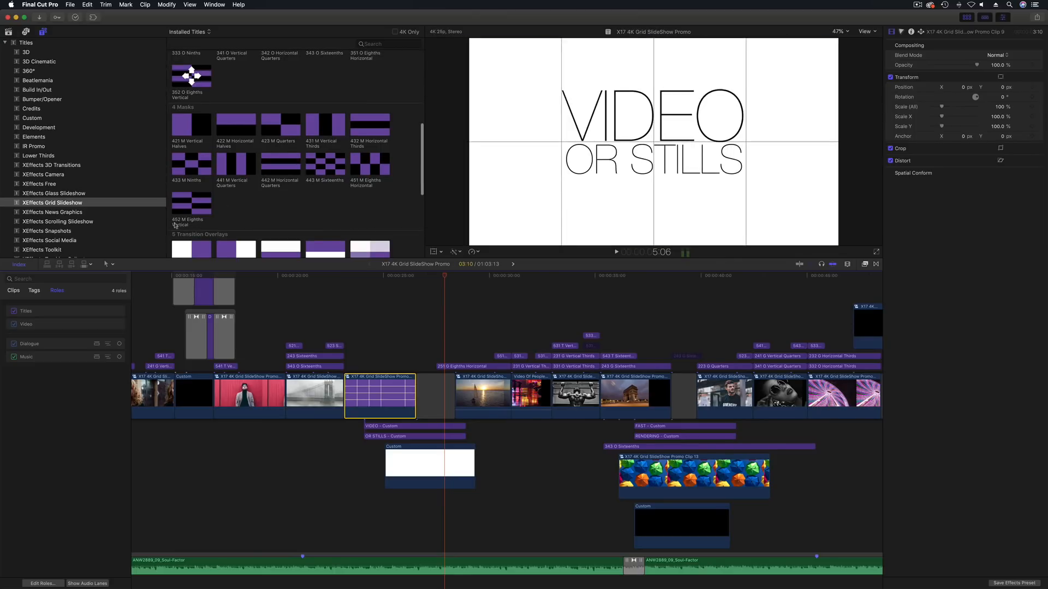
scroll(224, 210, down, 2)
scroll(224, 210, down, 6)
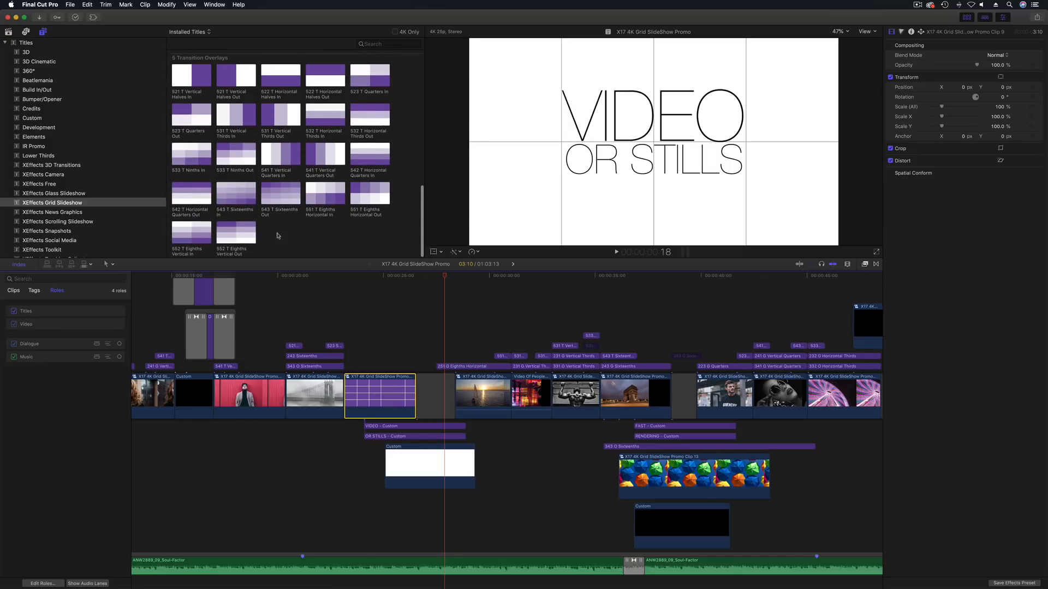
scroll(277, 236, up, 5)
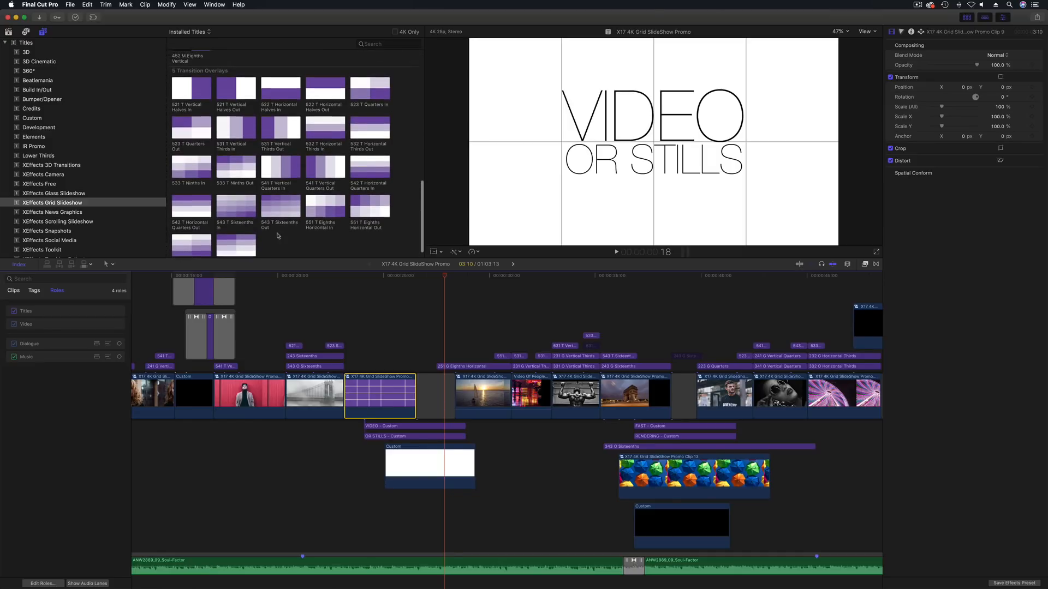
scroll(277, 236, up, 4)
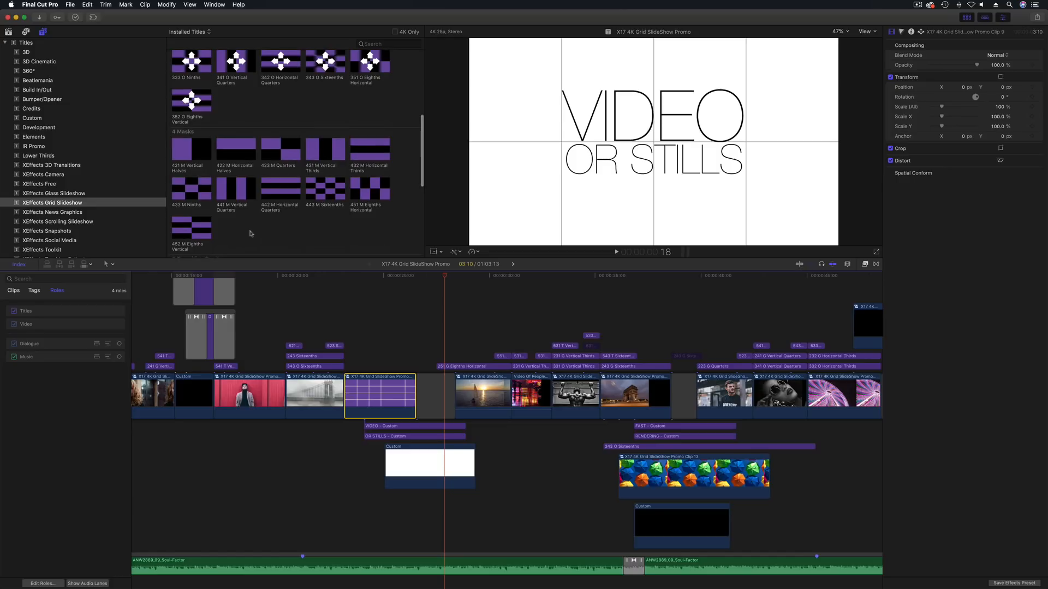
scroll(252, 233, up, 1)
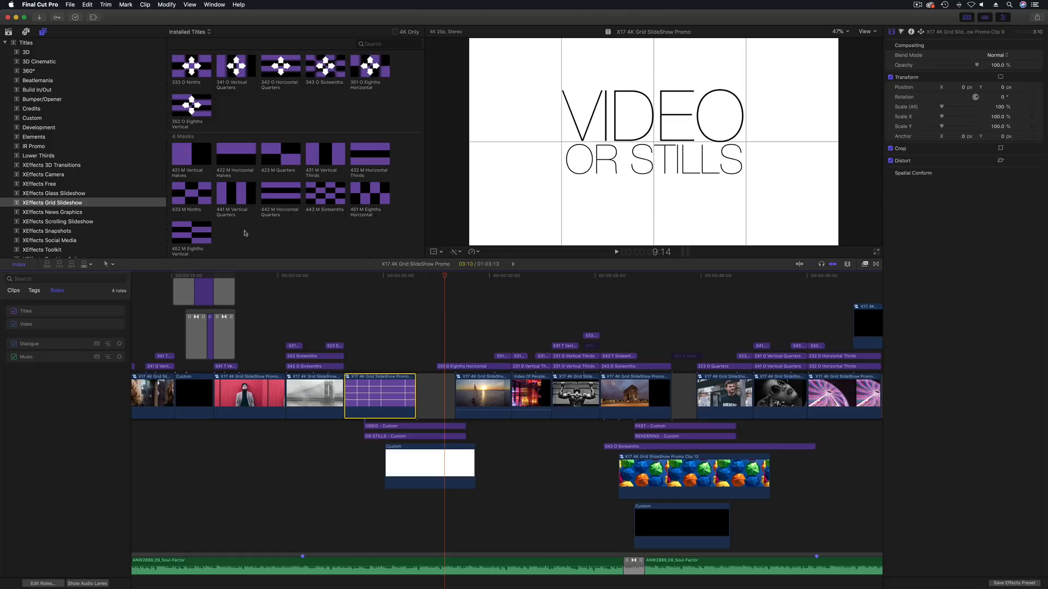
Step: Review the VIDEO OR STILLS section, preview the 422 M Horizontal Halves mask, and browse back to the Grids and Offsets titles
click(425, 276)
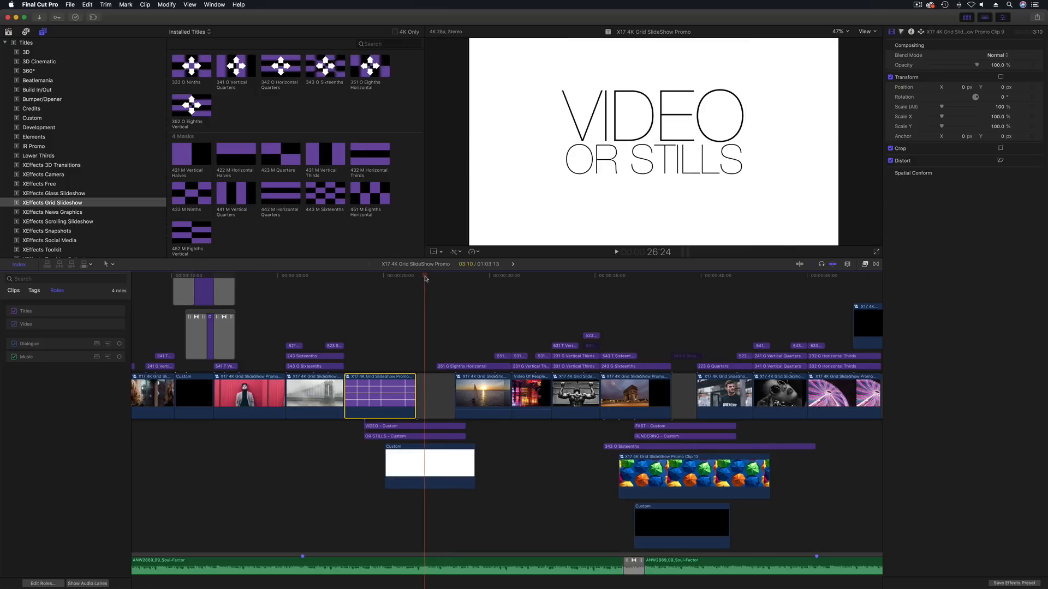
click(426, 279)
click(374, 277)
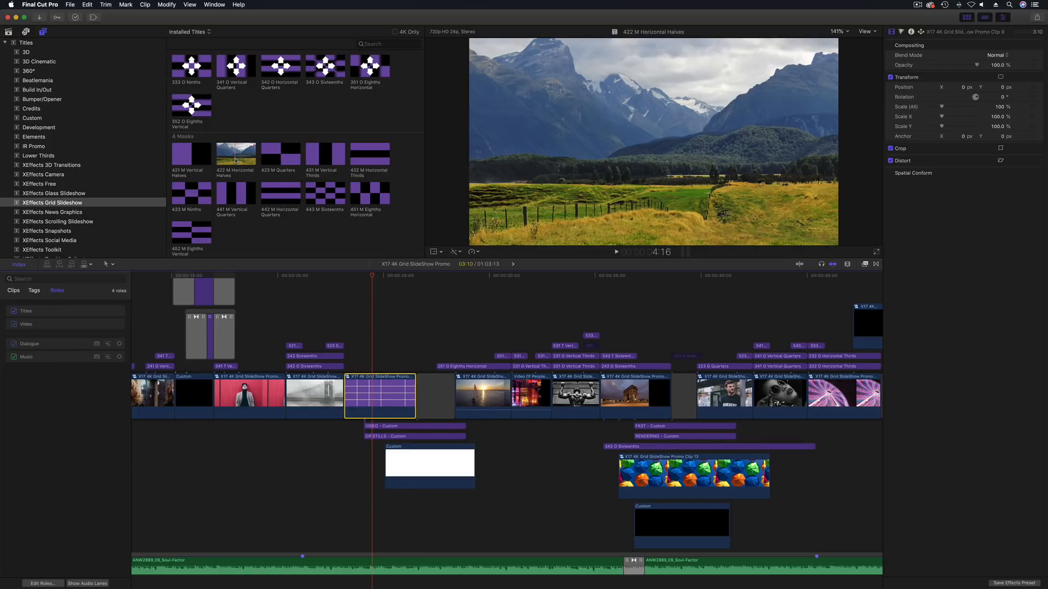
scroll(235, 160, down, 5)
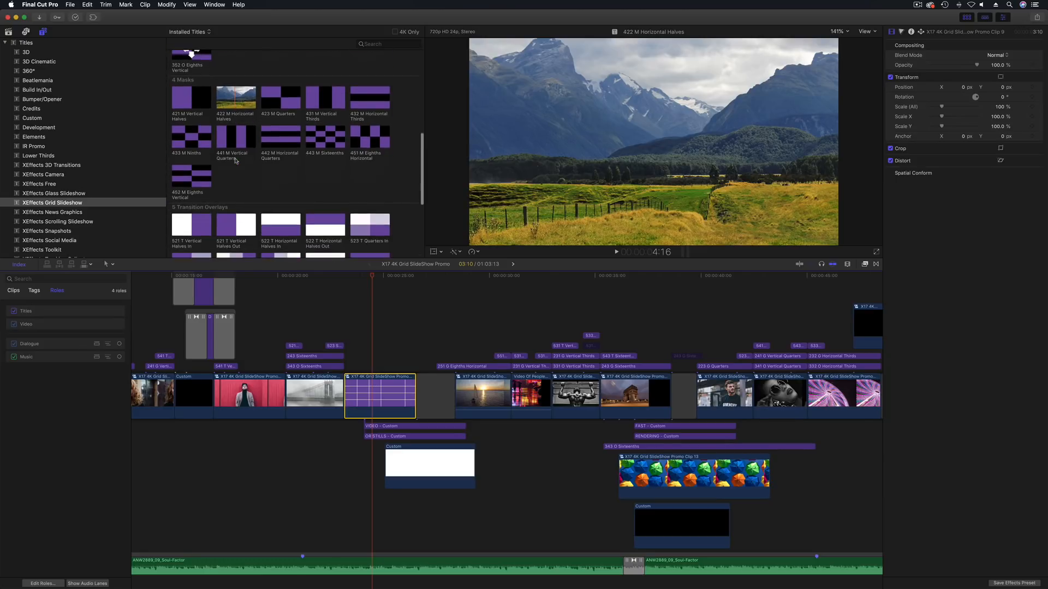
scroll(236, 161, up, 10)
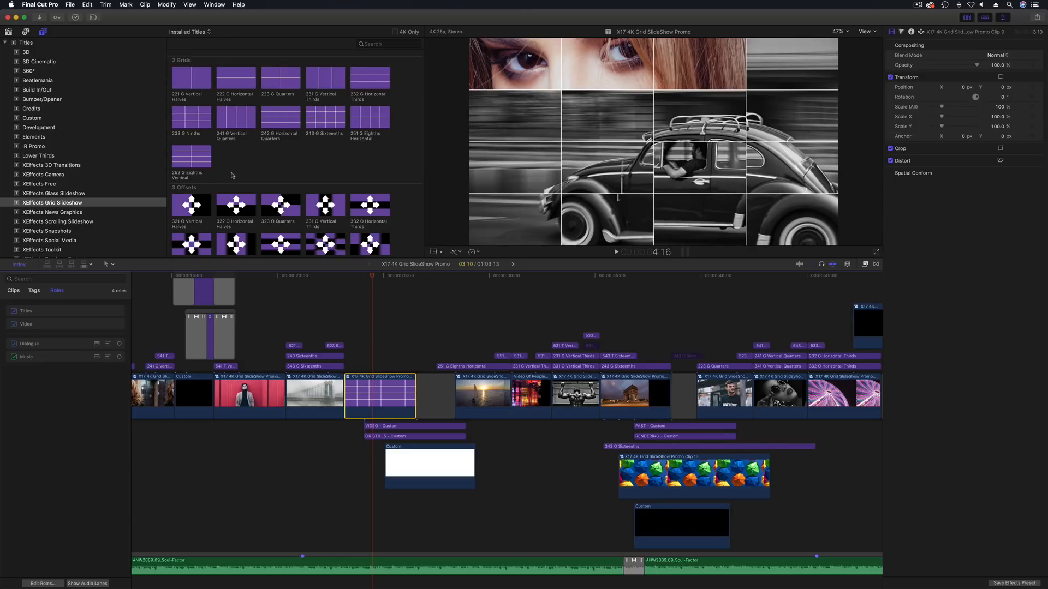
Step: Review Clip 9 at 25:17 and the closing portrait clip with the glowing lights at 51:18 in the promo timeline
mouse_move(364, 275)
mouse_down()
mouse_move(356, 277)
mouse_move(368, 277)
mouse_up()
key(space)
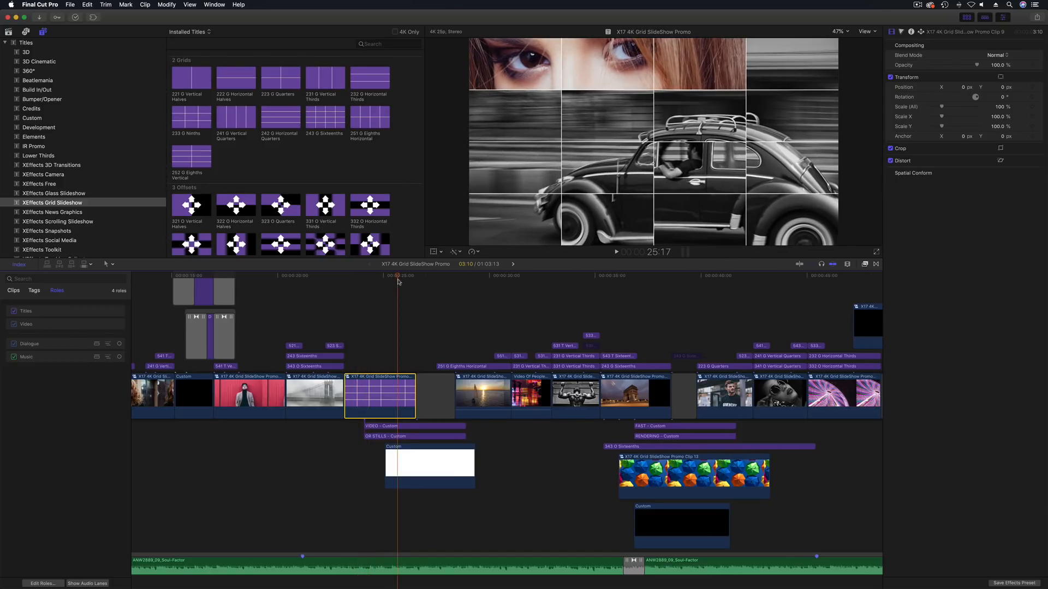
scroll(398, 281, right, 5)
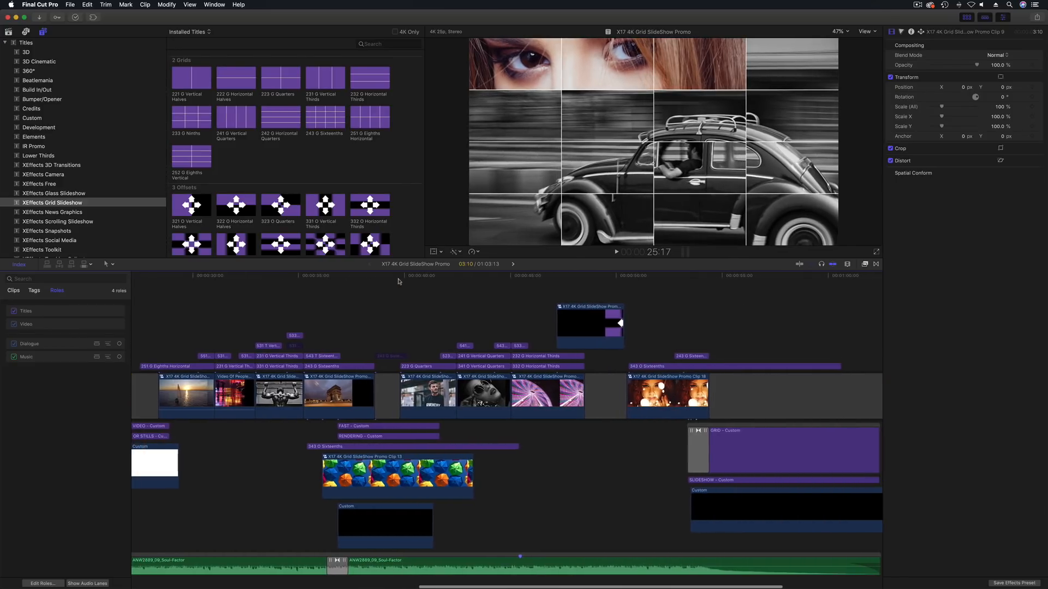
click(657, 279)
scroll(656, 280, right, 1)
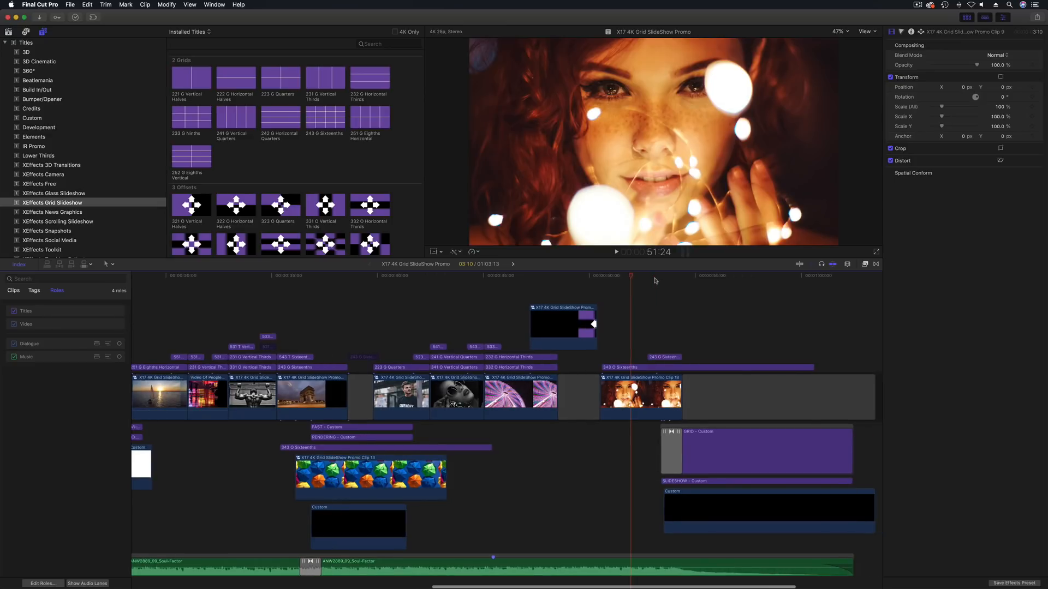
drag(621, 278, 611, 278)
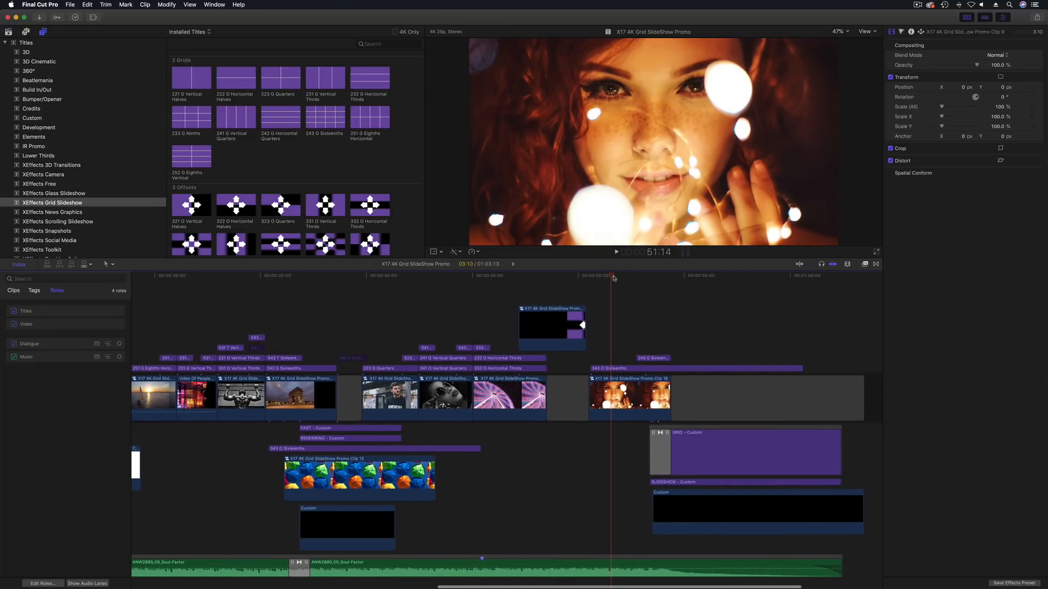
scroll(611, 278, right, 2)
click(528, 278)
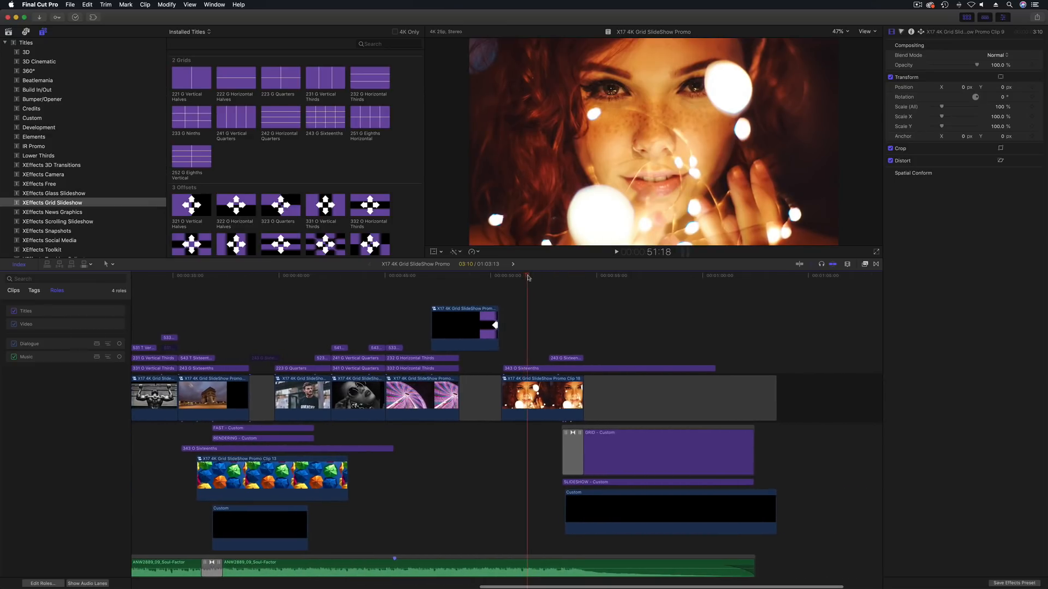
Step: Open the closing portrait compound clip, scrub its build-out to about 3:08, and select the 543 T Sixteenths Out title to examine its build parameters
double_click(542, 391)
drag(260, 275, 277, 279)
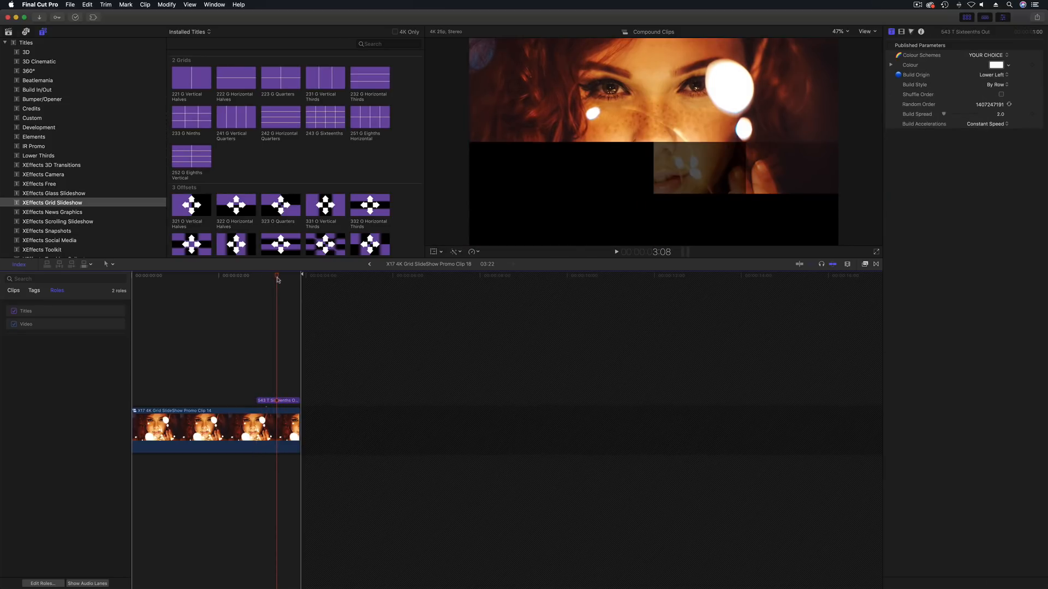
click(281, 401)
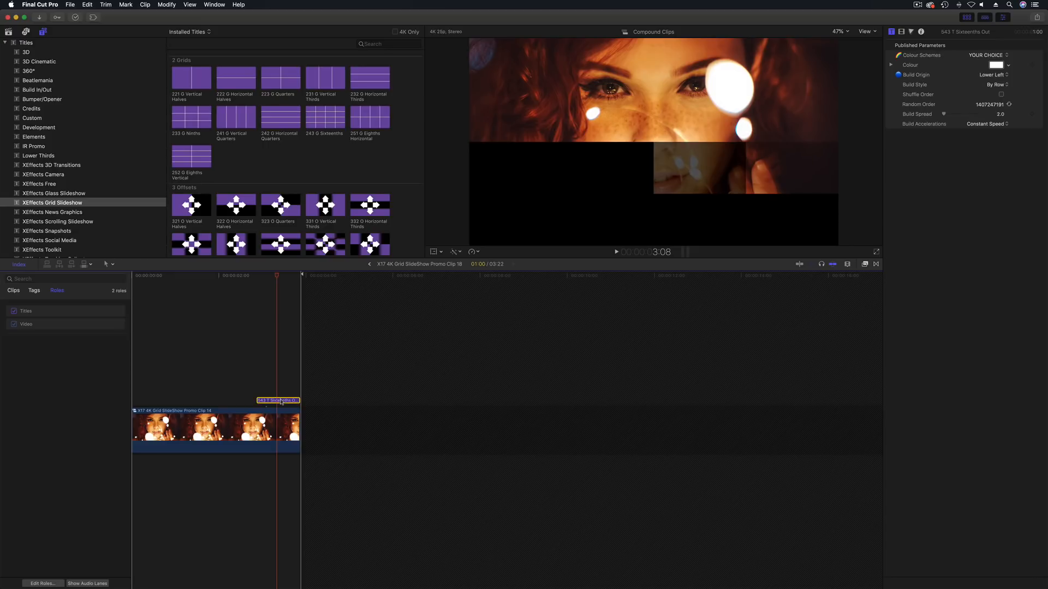
click(1000, 114)
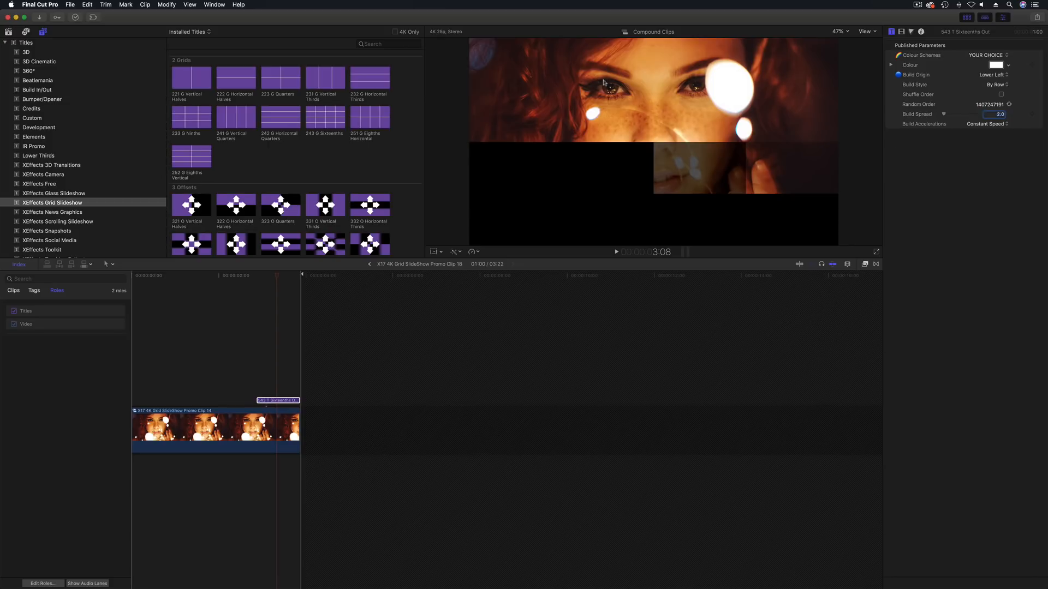
Step: Set the Sixteenths Out title's Build Origin to Upper Left and scrub through the build-out to check it
click(992, 76)
click(992, 60)
drag(257, 278, 276, 279)
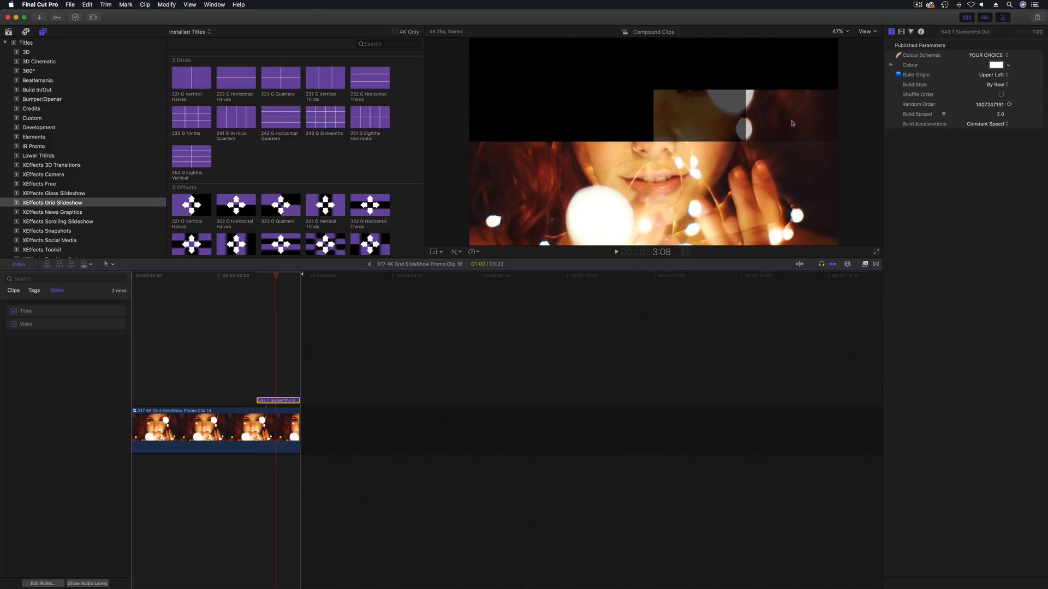
Step: Set the title's Build Style to By Column and preview the transition from its start
click(999, 85)
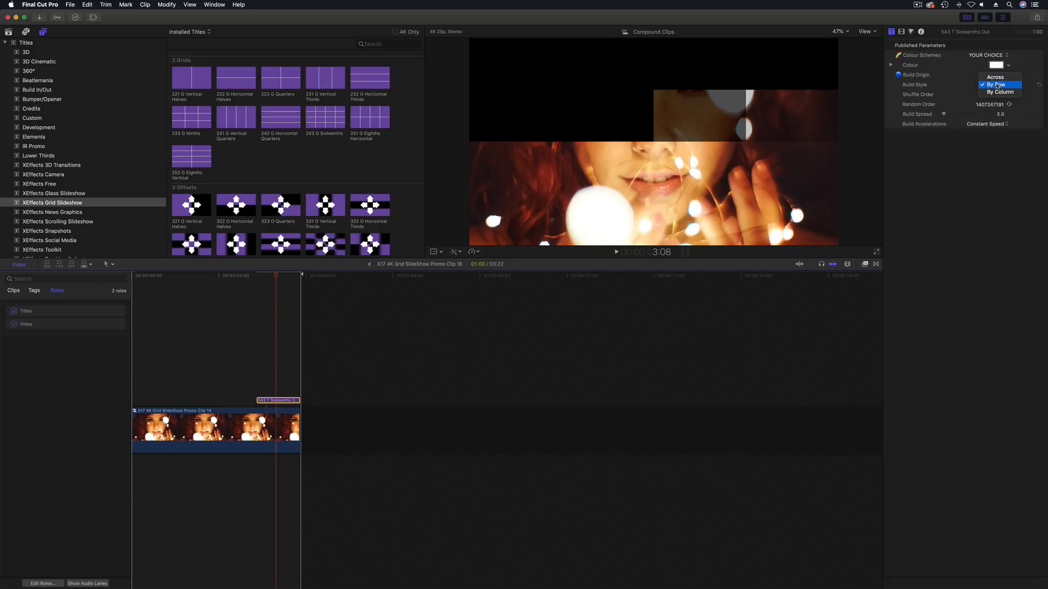
click(998, 92)
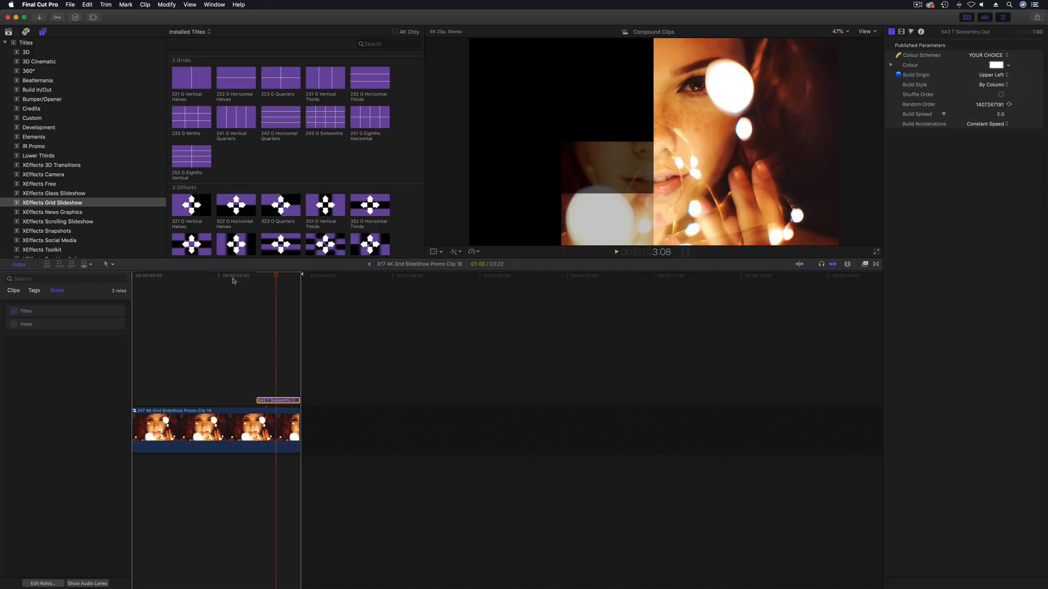
click(256, 276)
key(space)
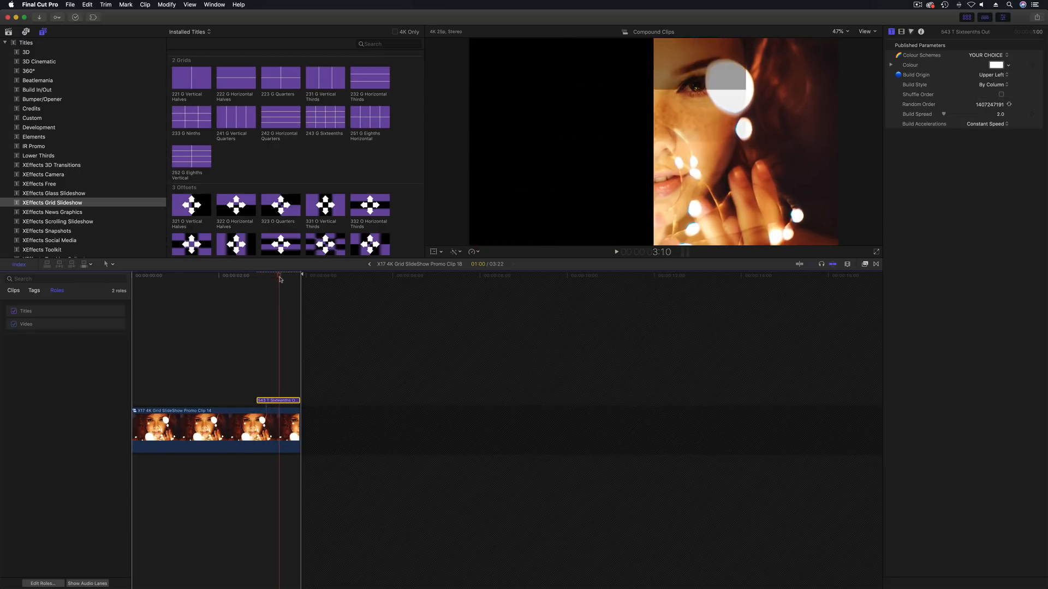
Step: Enable Shuffle Order for the Sixteenths Out title and scrub through the shuffled build-out from 2:22 to 3:10
click(1002, 95)
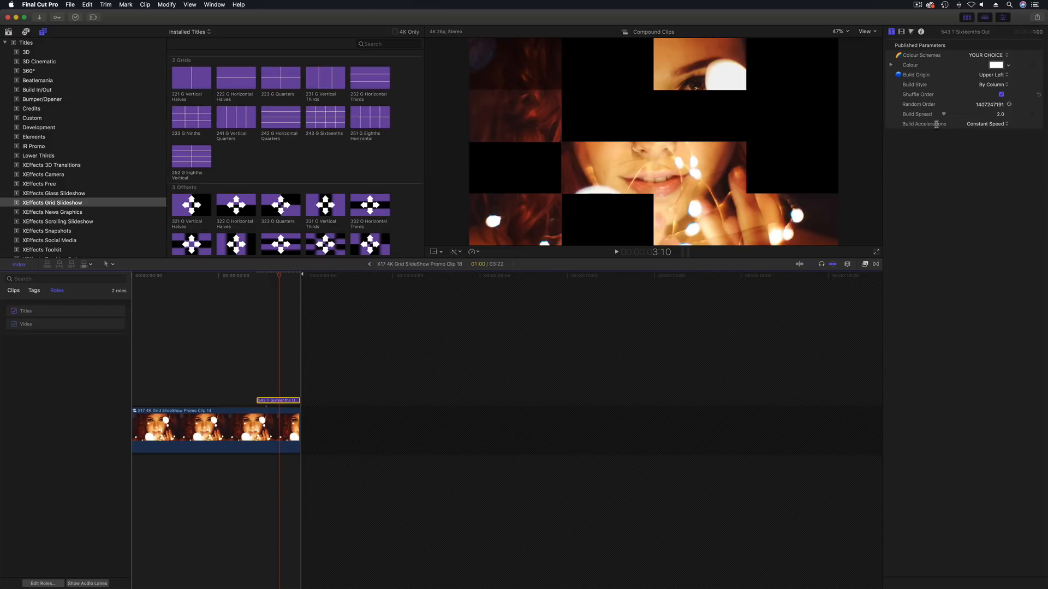
click(256, 276)
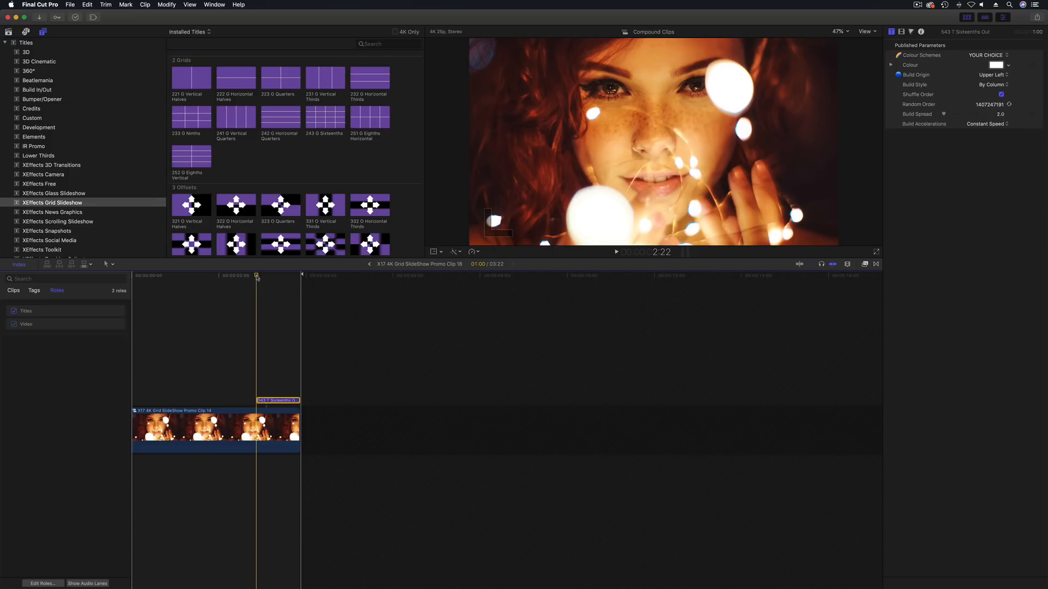
click(269, 276)
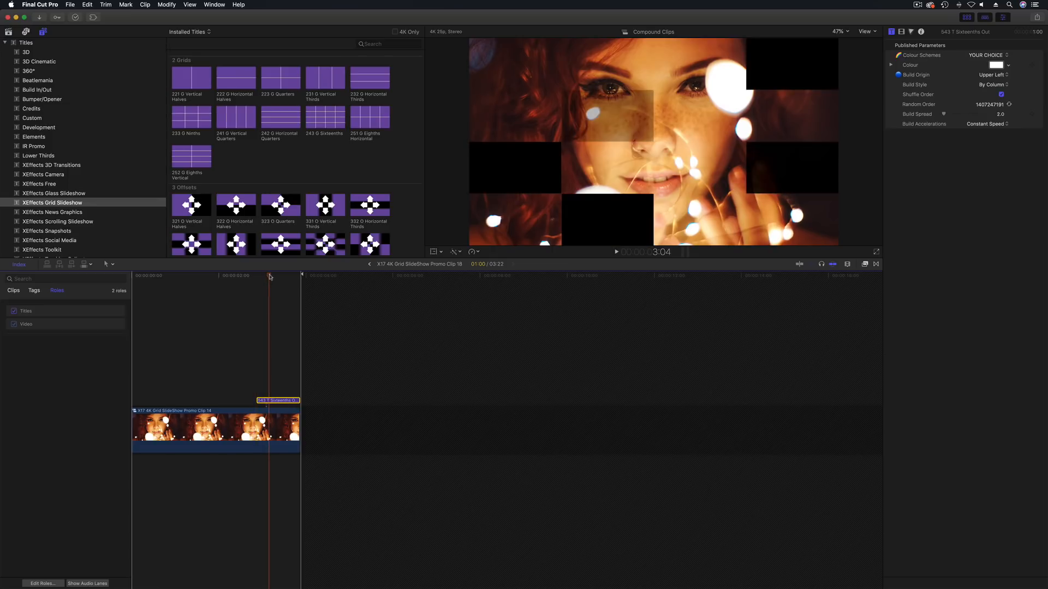
mouse_move(269, 276)
mouse_down()
mouse_move(295, 280)
mouse_move(272, 280)
mouse_move(281, 280)
mouse_up()
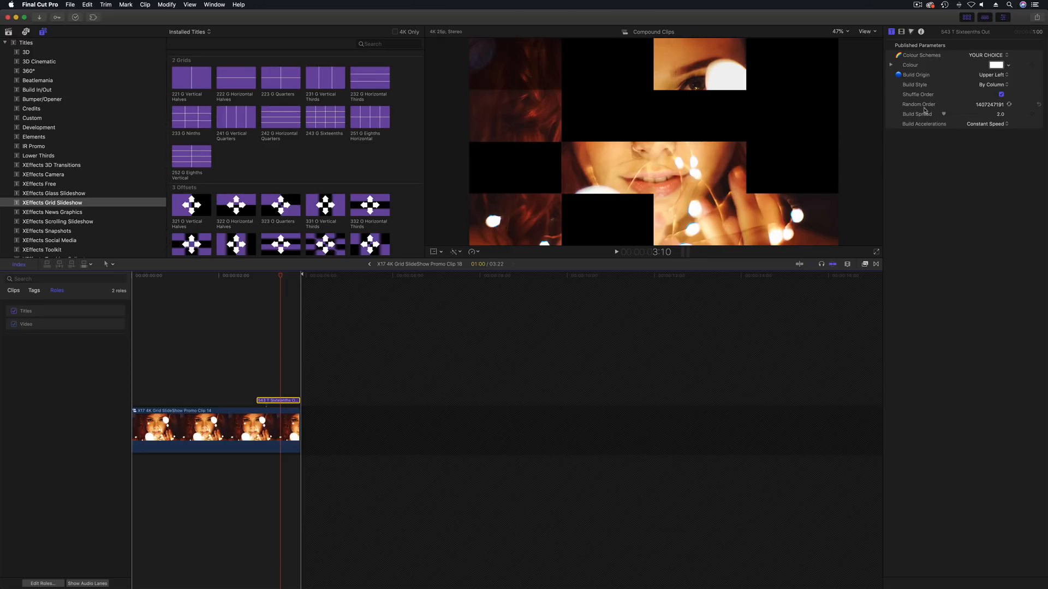
Step: Generate several new Random Order seeds for the shuffled build, checking the panels at 3:18 and previewing the transition from its start
click(1009, 105)
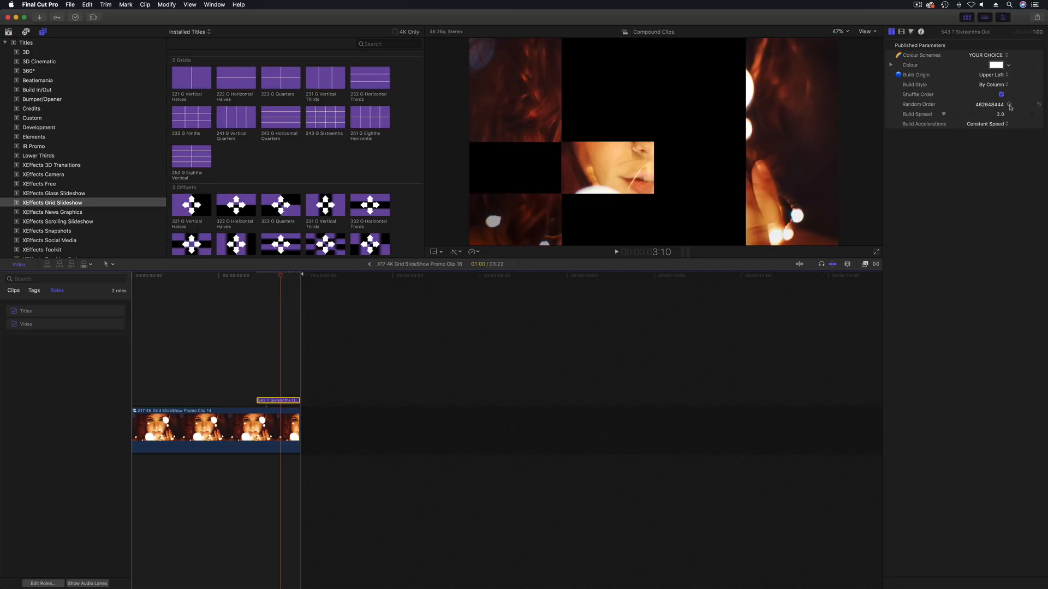
click(1010, 105)
click(1009, 105)
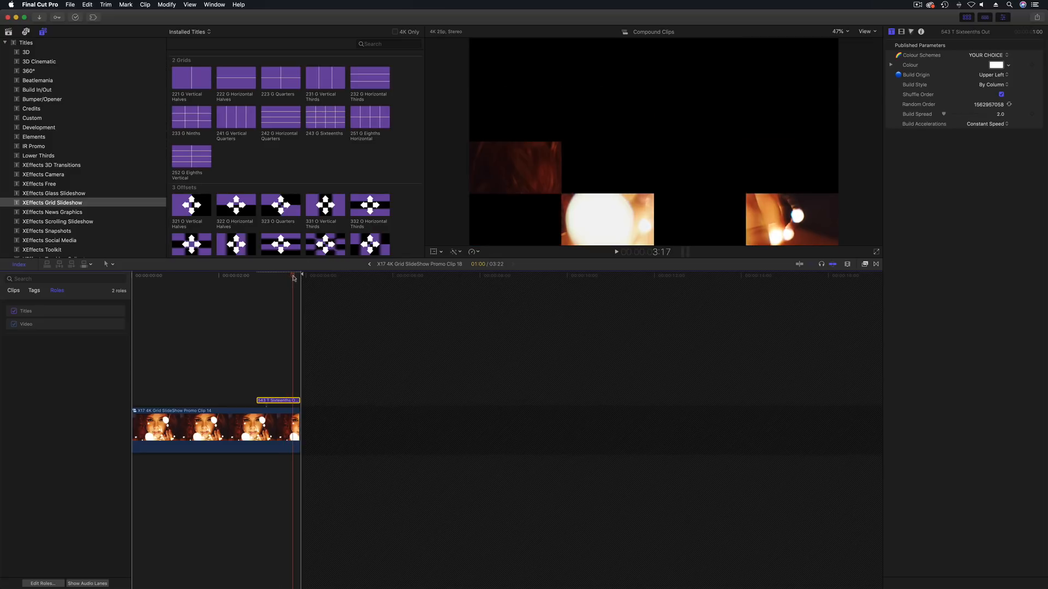
click(294, 277)
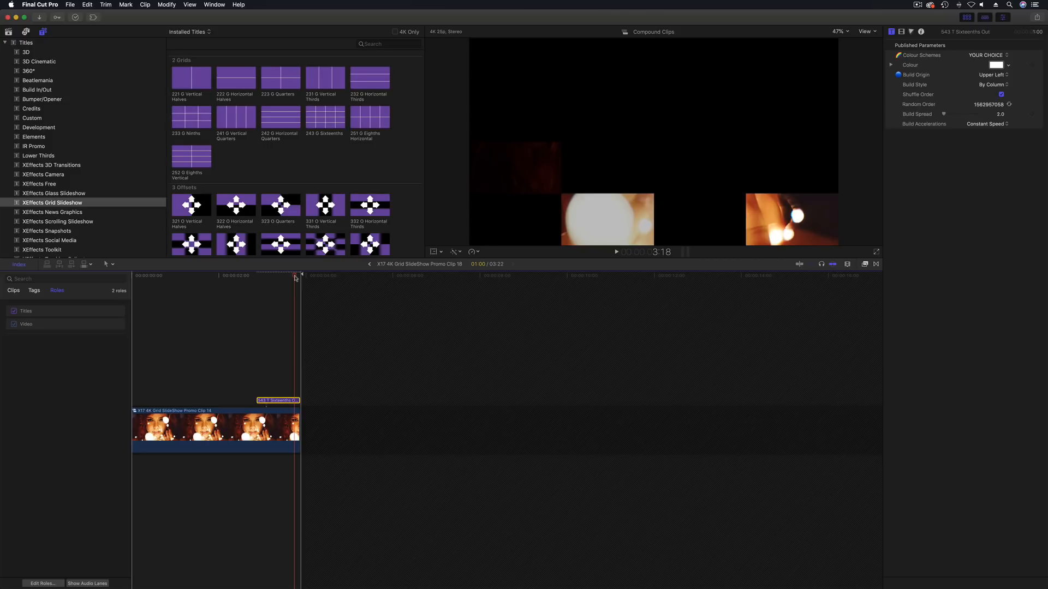
click(1009, 105)
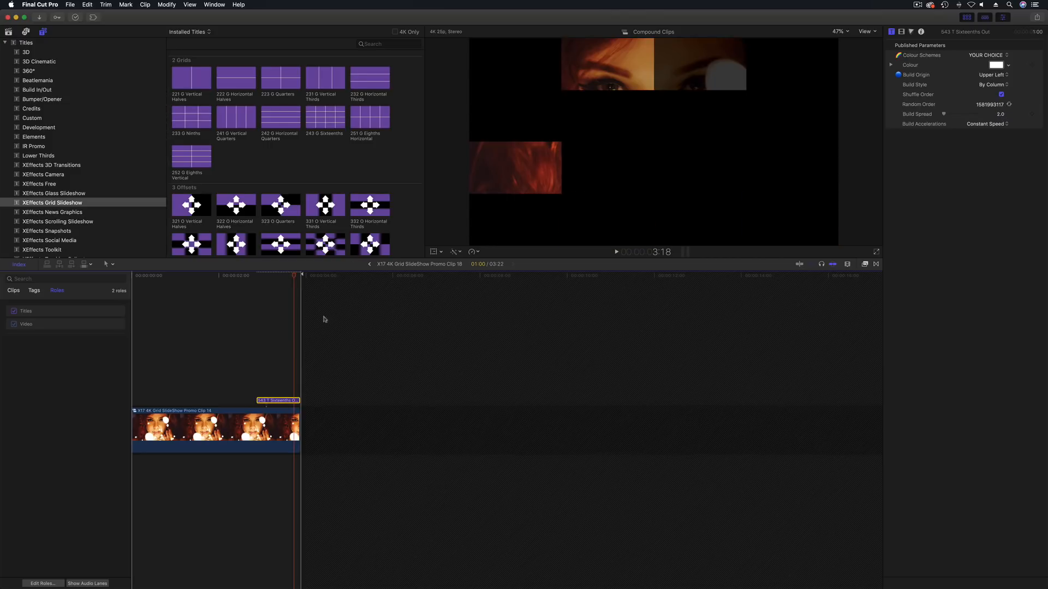
click(257, 277)
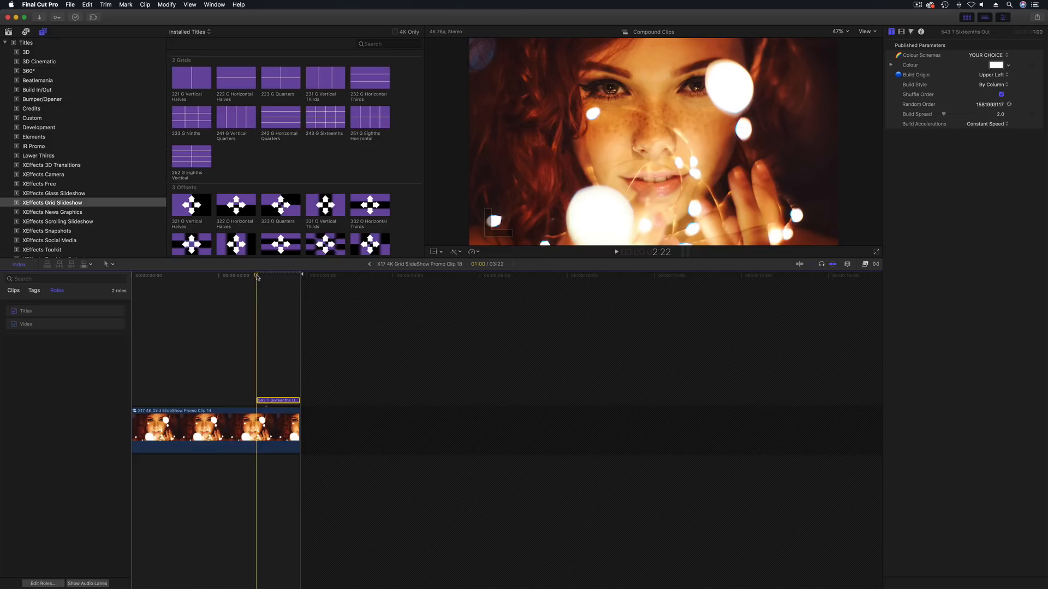
key(space)
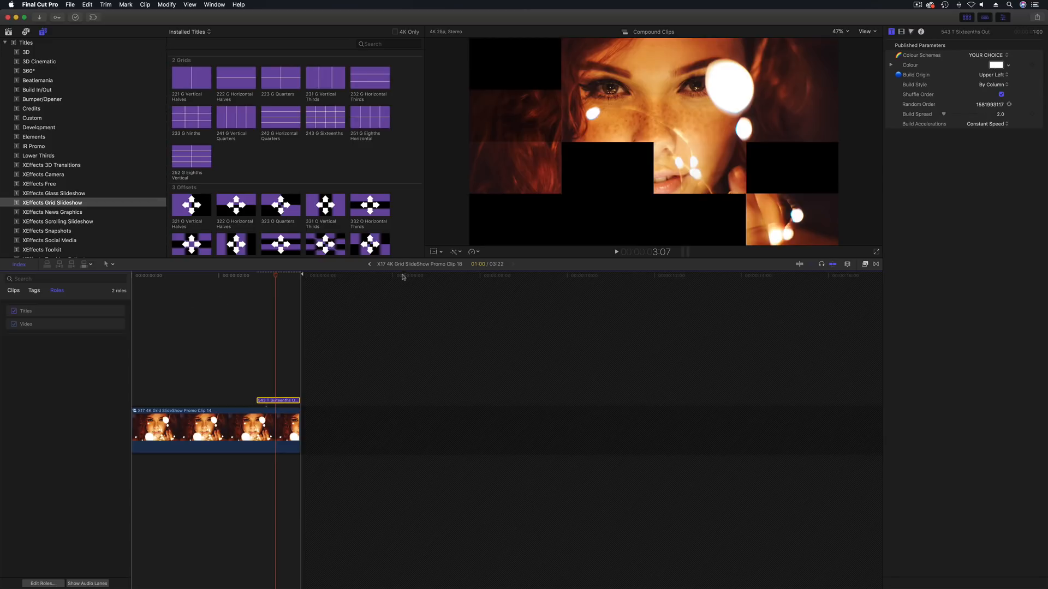
Step: Return to the main promo timeline, play the closing portrait from 50:13 through to the GRID SLIDESHOW title, and review the portrait at 52:02
click(369, 265)
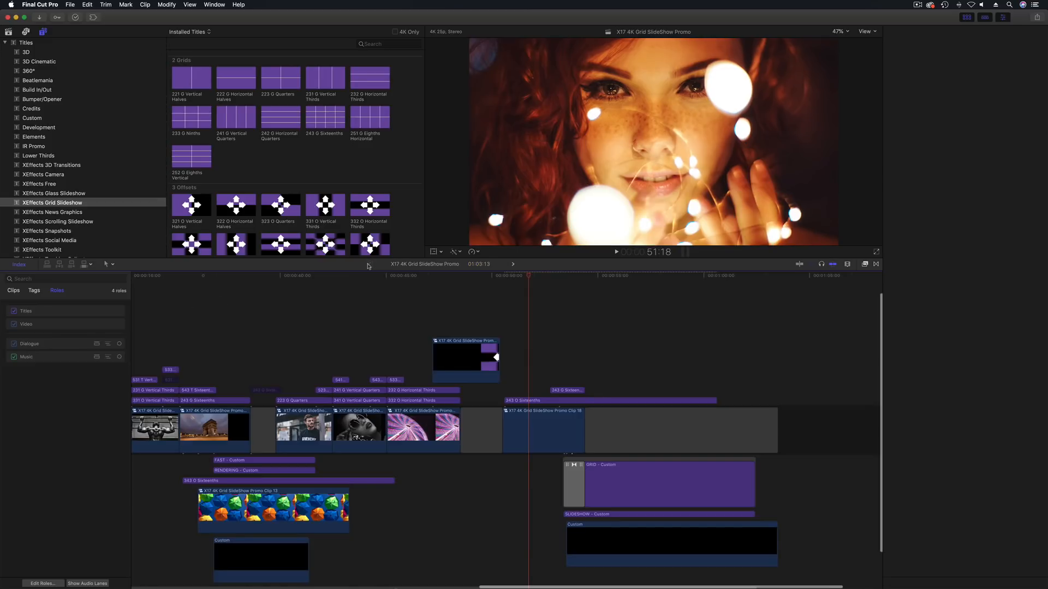
click(502, 277)
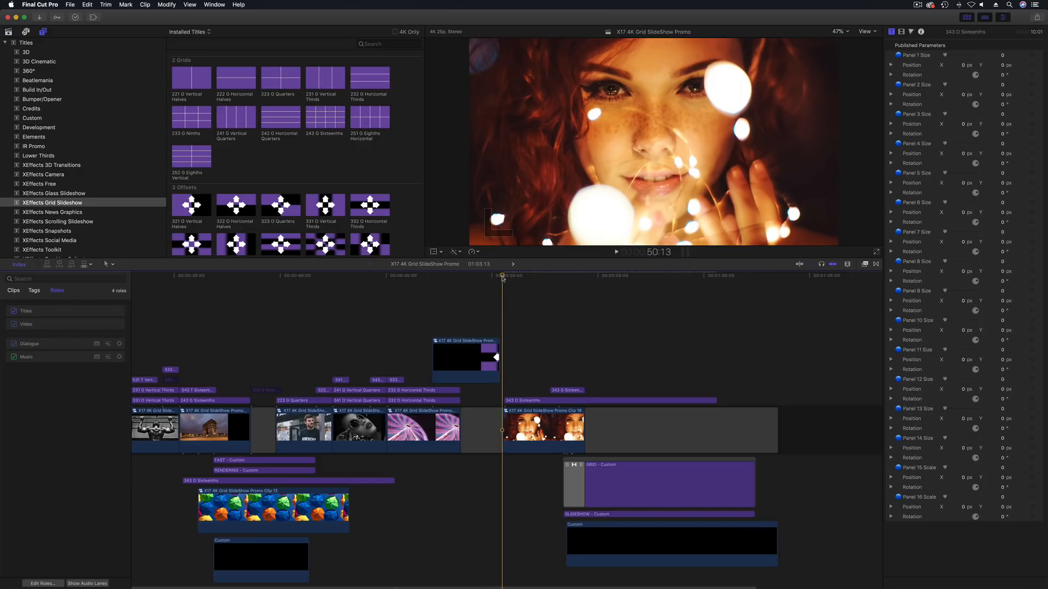
key(space)
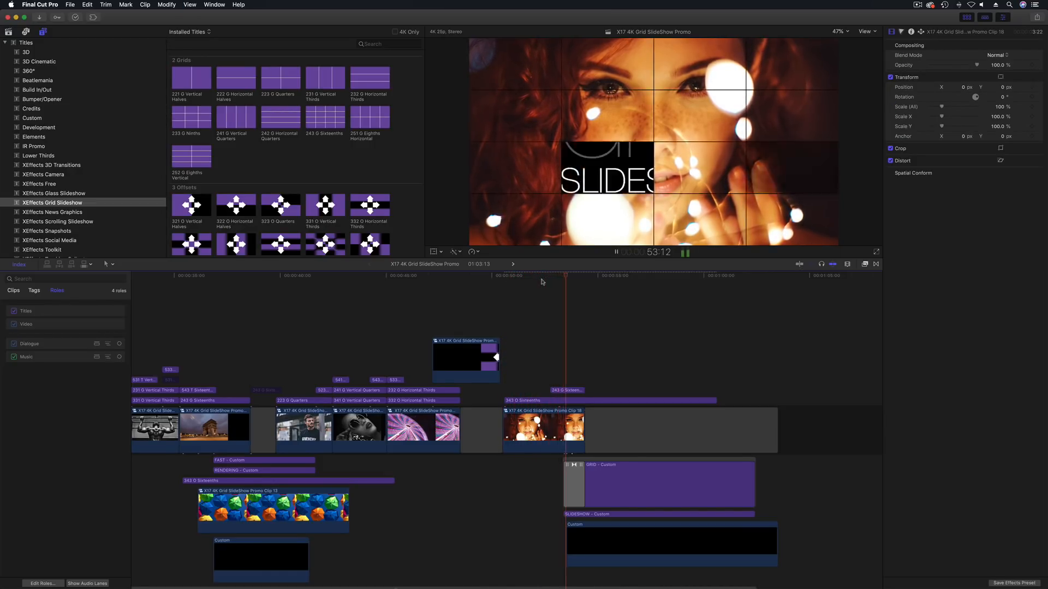
key(space)
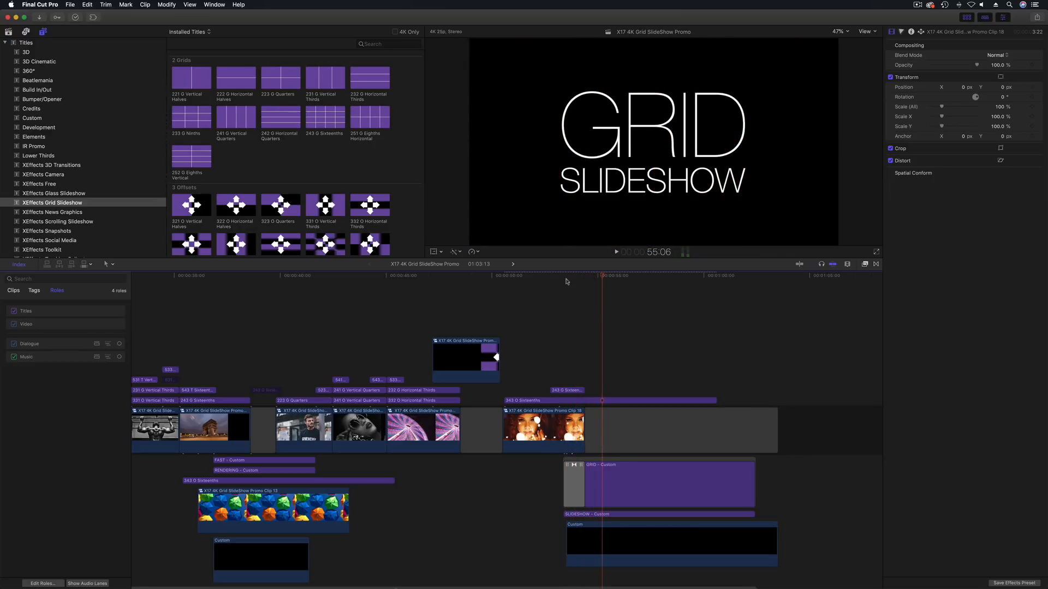
click(537, 277)
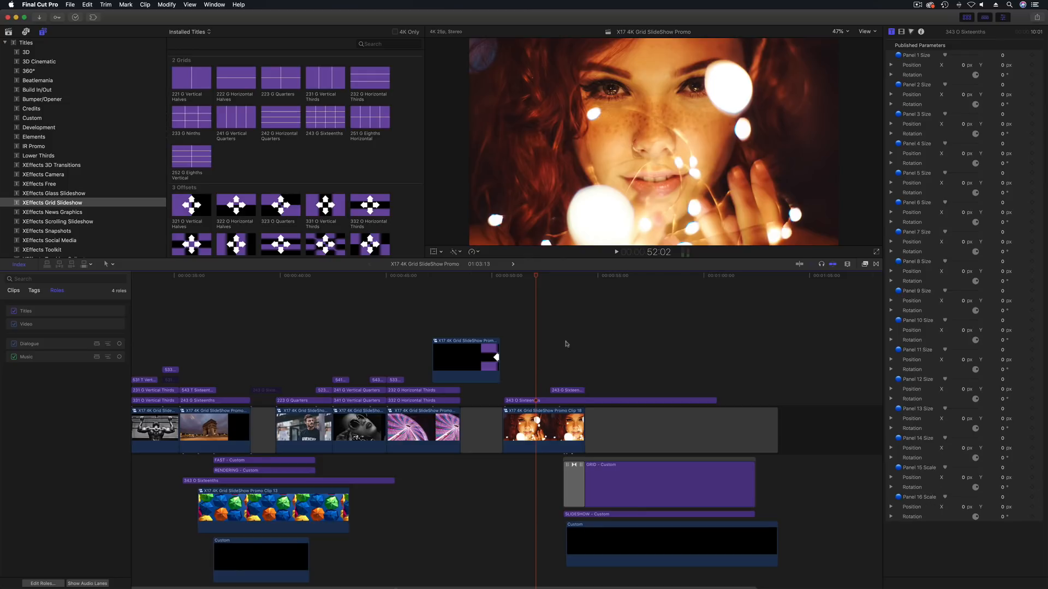
Step: Skim back to the pink striped wheel clip at 45:22, fit the whole promo in the timeline, and review the car grid around 24:13
drag(513, 279, 406, 289)
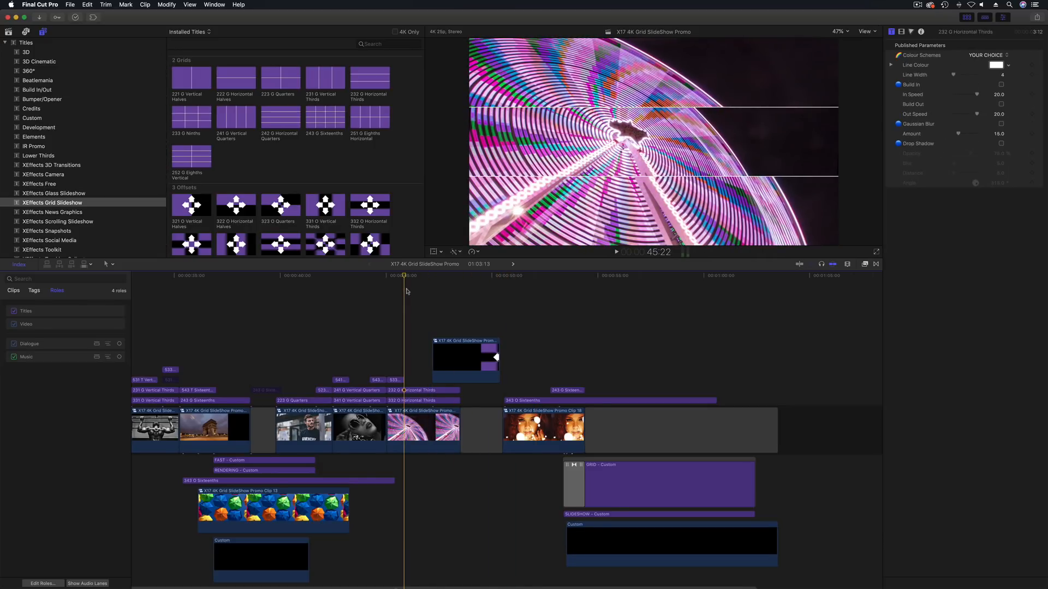
key(shift+z)
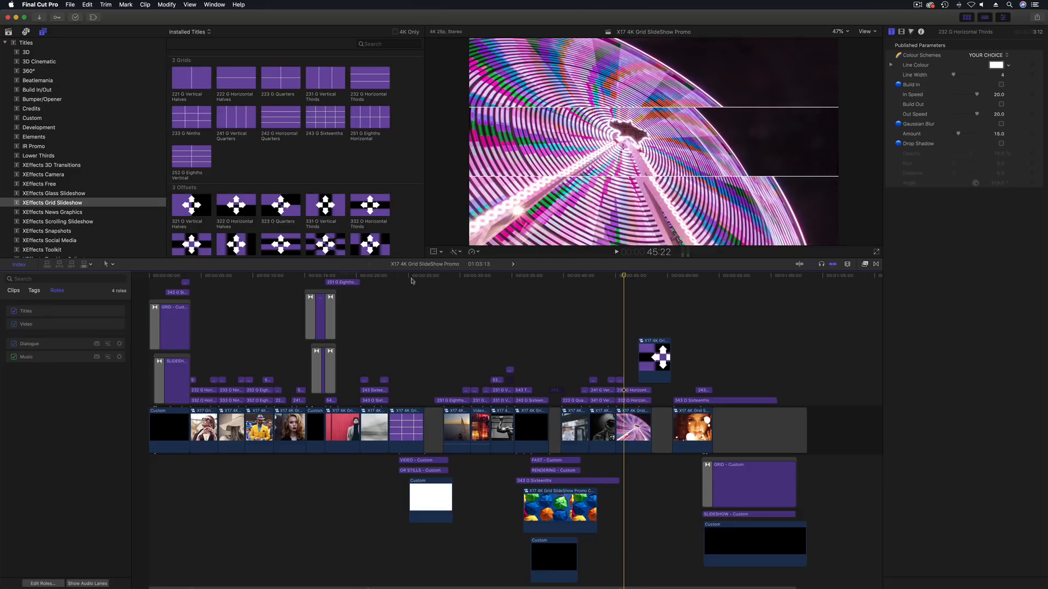
click(411, 280)
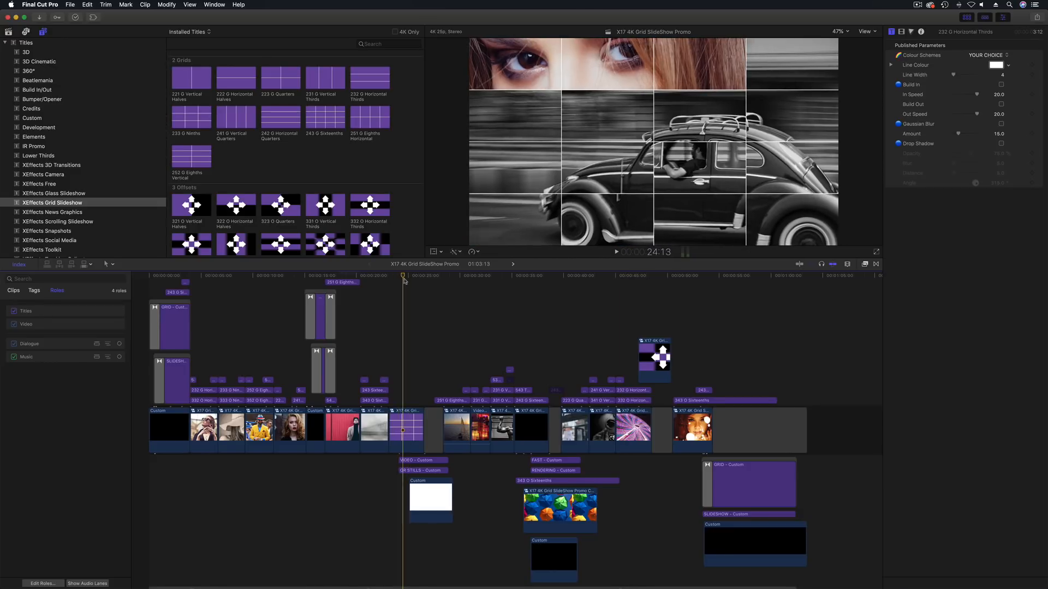